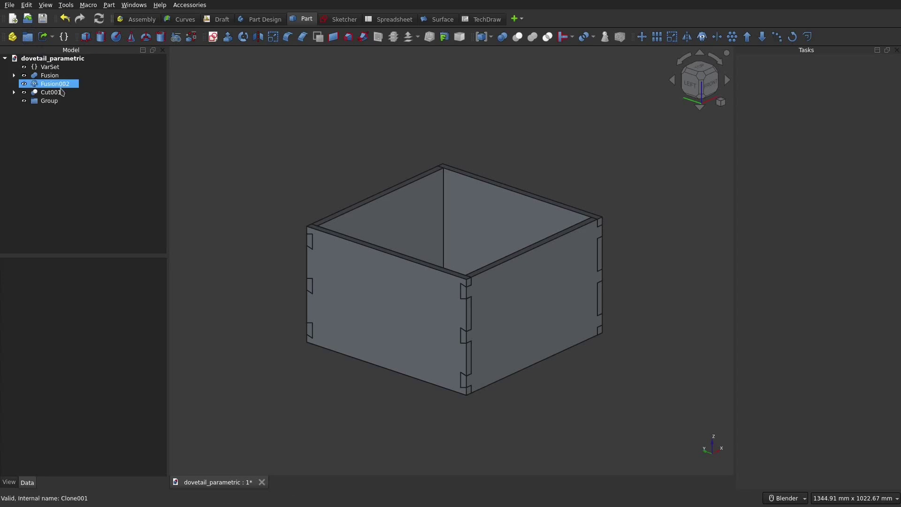
Move Fusion and Fusion002 into the group and rename the group Board_1.
left_click(59, 84)
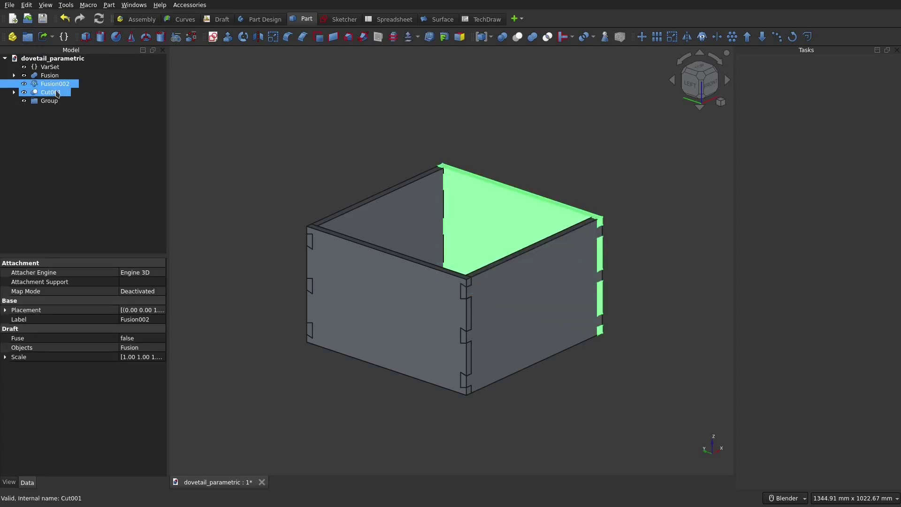
left_click(54, 76, "ctrl")
left_click_drag(54, 79, 52, 100)
left_click(50, 85)
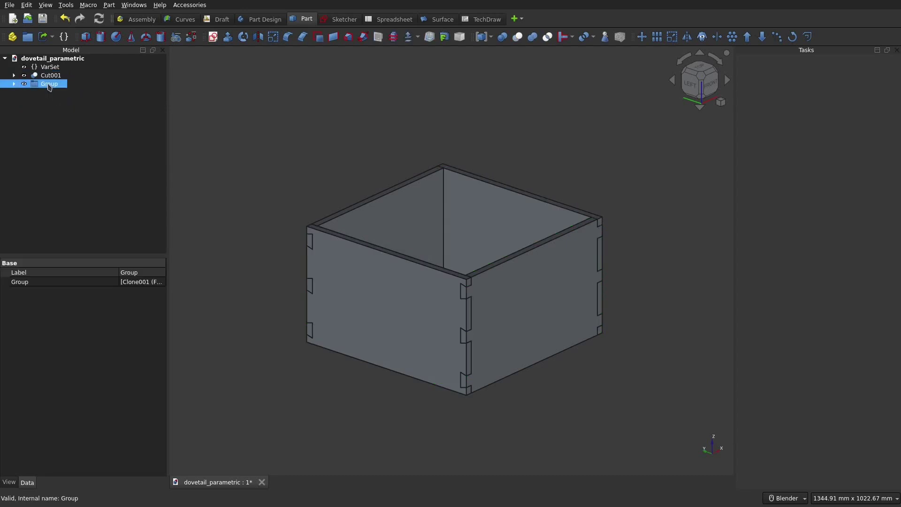
left_click(47, 83)
type("Board_1")
key("Return")
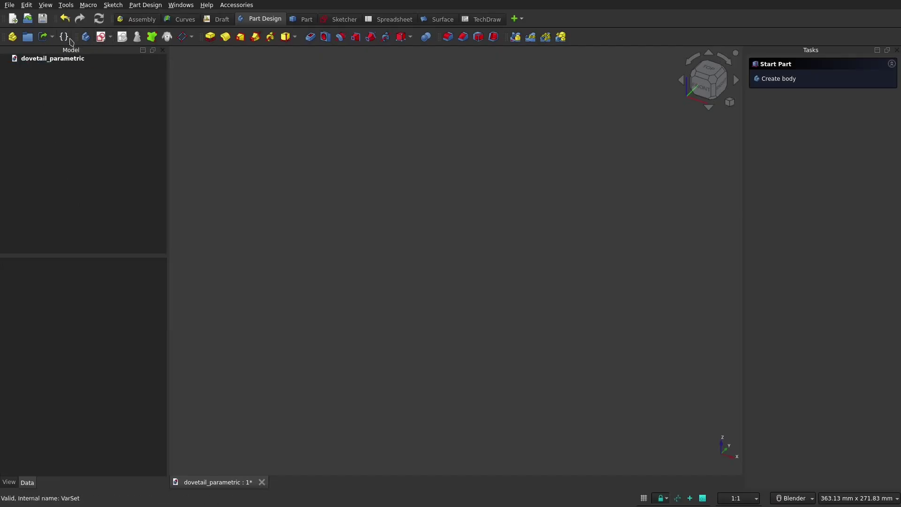
Create a variable set in the empty document and add a length property named Board_width_L to it.
left_click(70, 41)
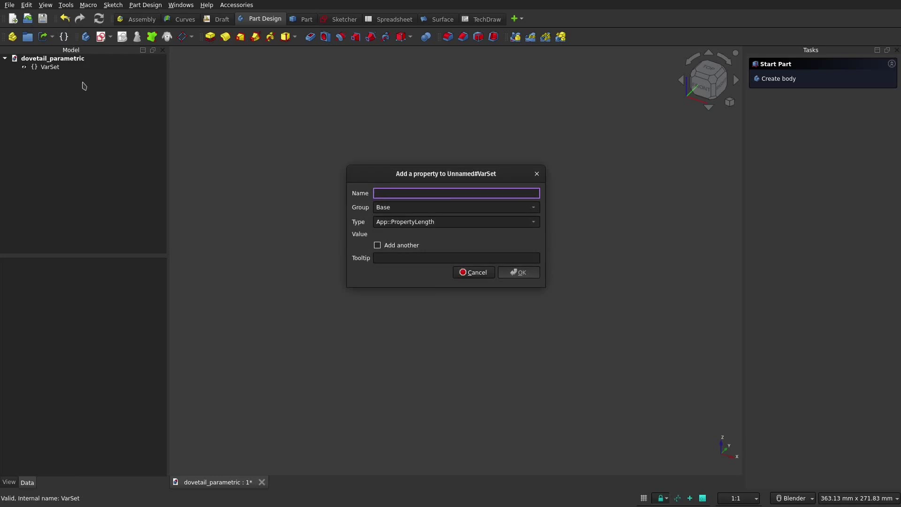
left_click(536, 175)
left_click(47, 66)
right_click(52, 291)
left_click(69, 300)
left_click(406, 212)
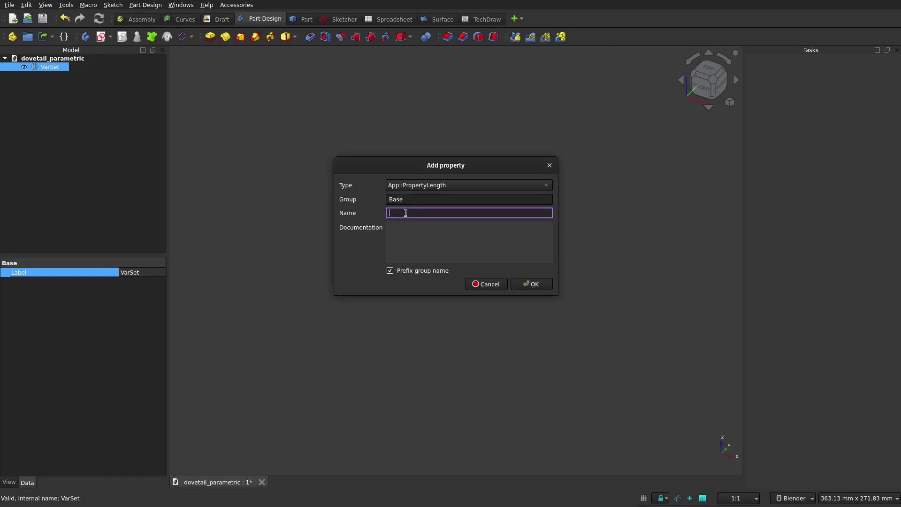
type("Board_width_L")
key("Return")
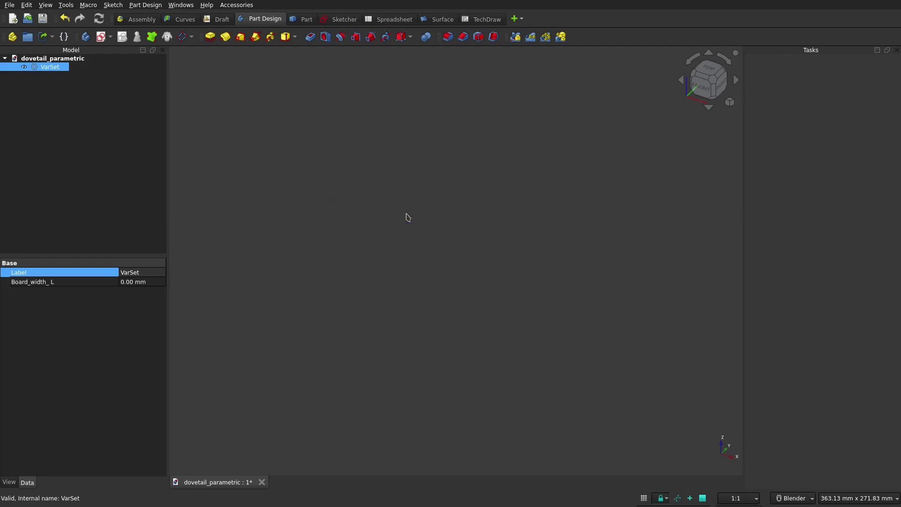
Add a length property named Board_thickness to the variable set.
right_click(50, 308)
left_click(60, 311)
left_click(408, 210)
type("Board_thickness")
key("Return")
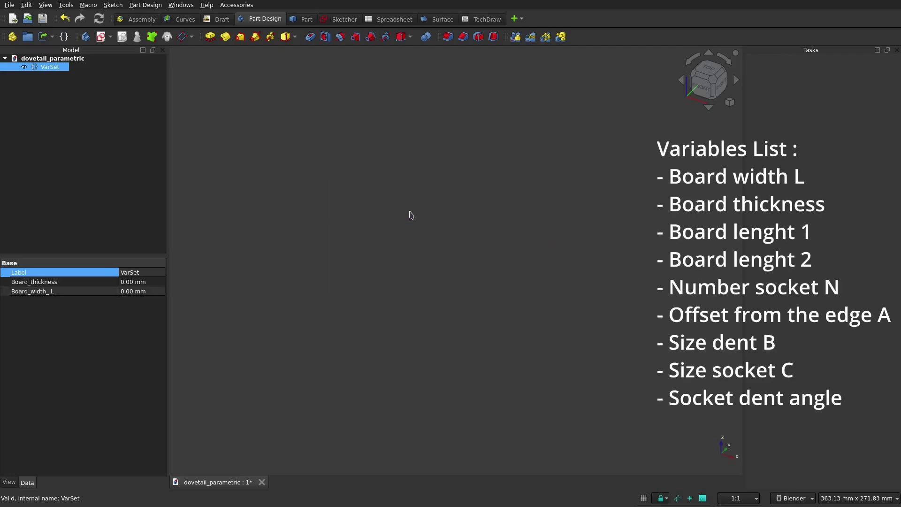
Add a length property named Board_length_1 to the variable set.
right_click(99, 337)
left_click(108, 338)
left_click(406, 214)
type("Board")
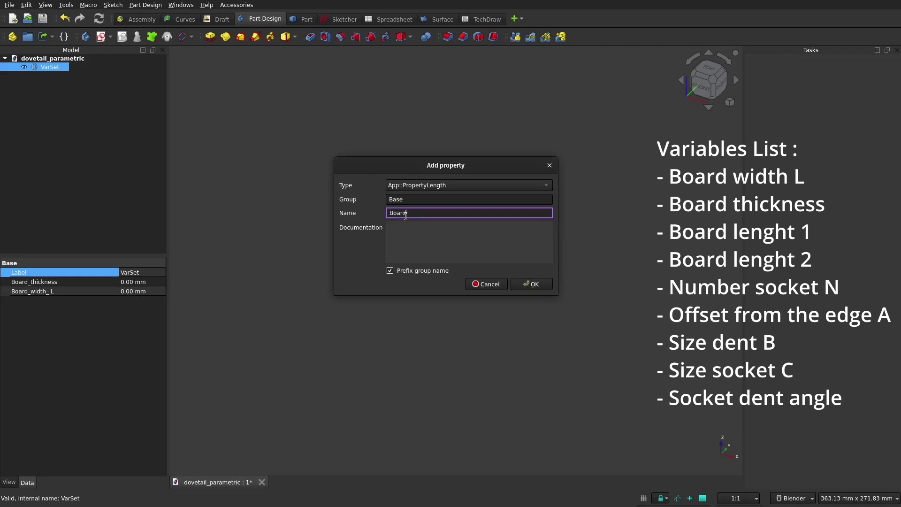
type("_length_1")
key("Return")
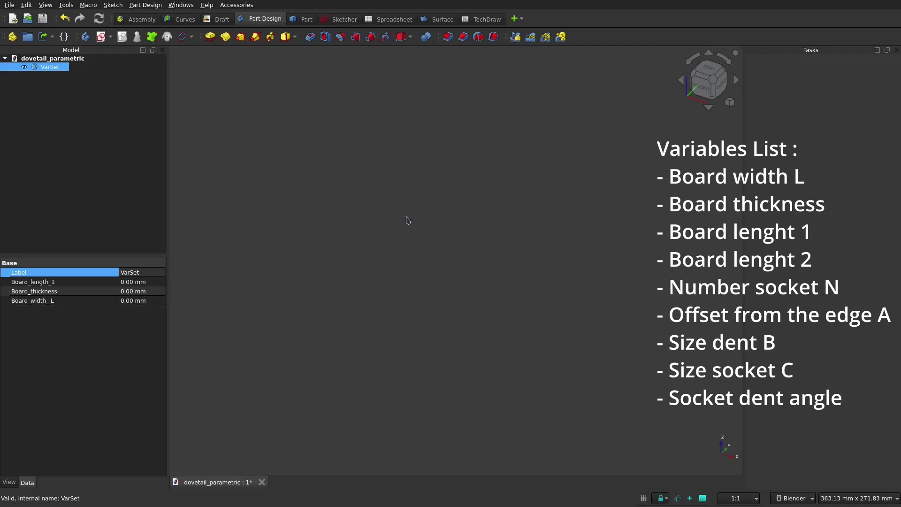
Add a length property named Board_length_2 to the variable set.
right_click(95, 340)
left_click(105, 341)
left_click(415, 214)
type("Board_length_2")
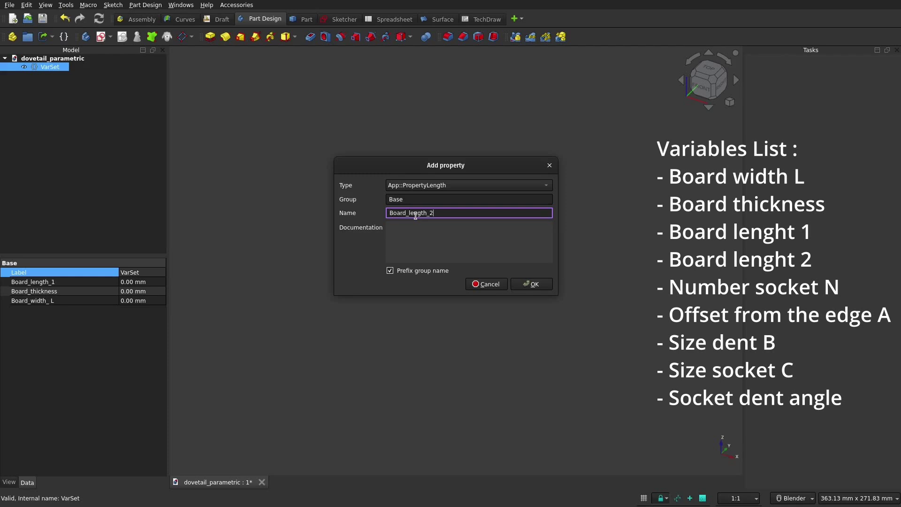
key("Return")
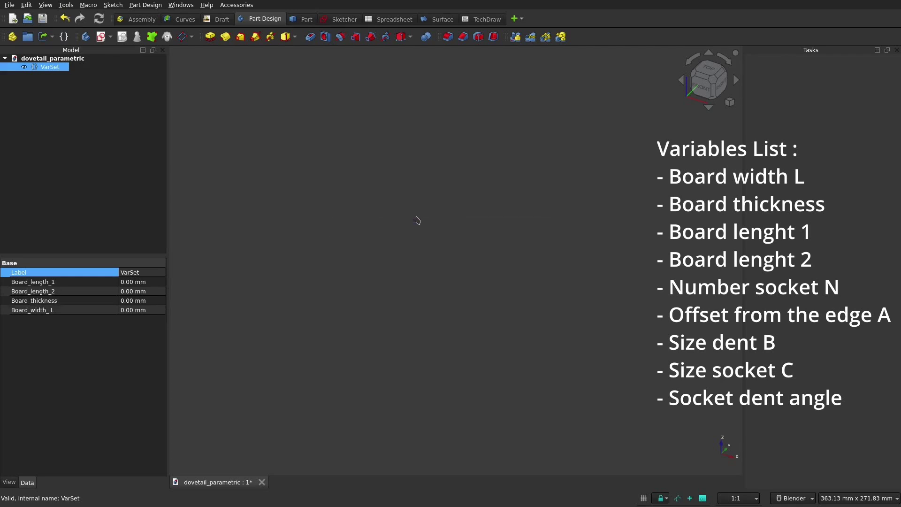
Add a length property named Size_socket_C to the variable set.
right_click(57, 341)
left_click(82, 345)
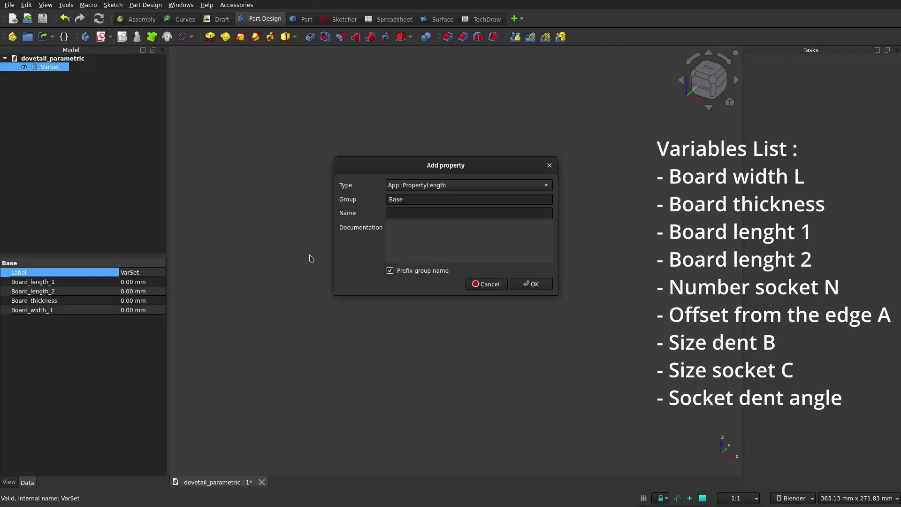
left_click(415, 213)
type("Size_socket")
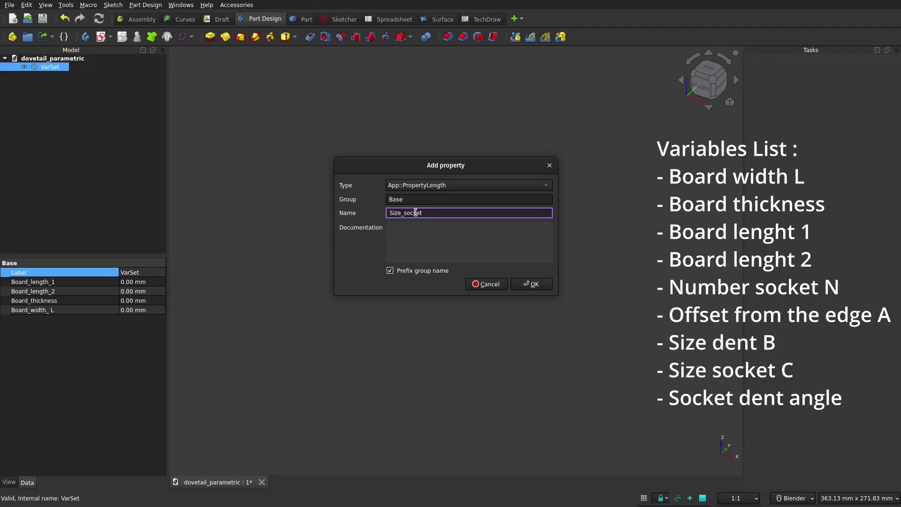
type("_ C")
key("Return")
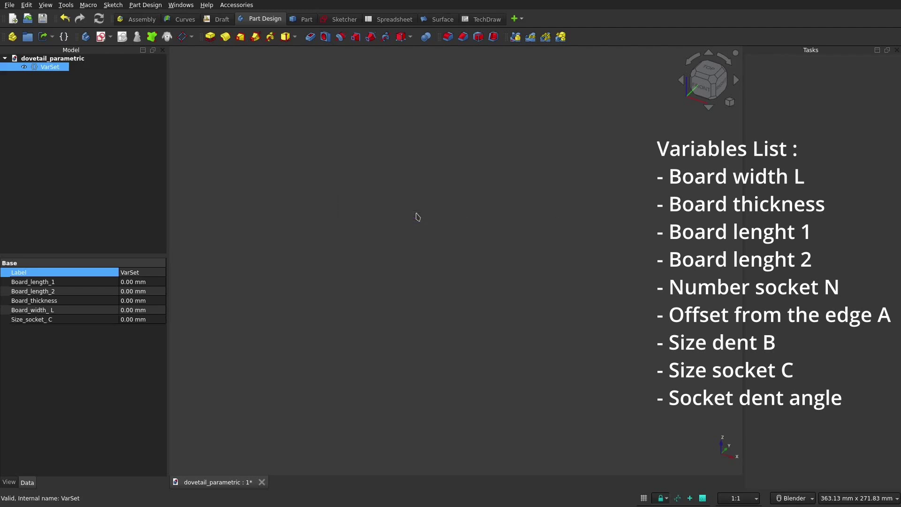
Add a length property named Size_dent_B to the variable set.
right_click(89, 355)
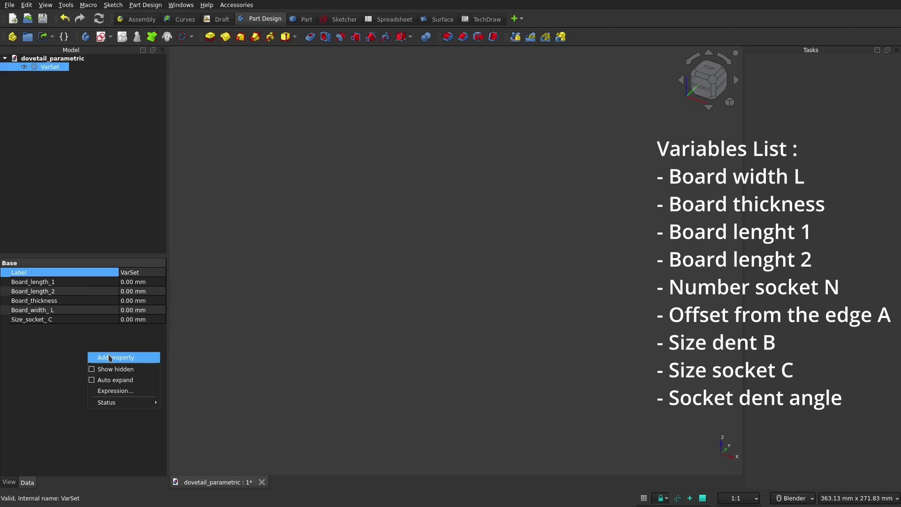
left_click(109, 358)
left_click(395, 213)
type("Size_dent_ B")
key("Return")
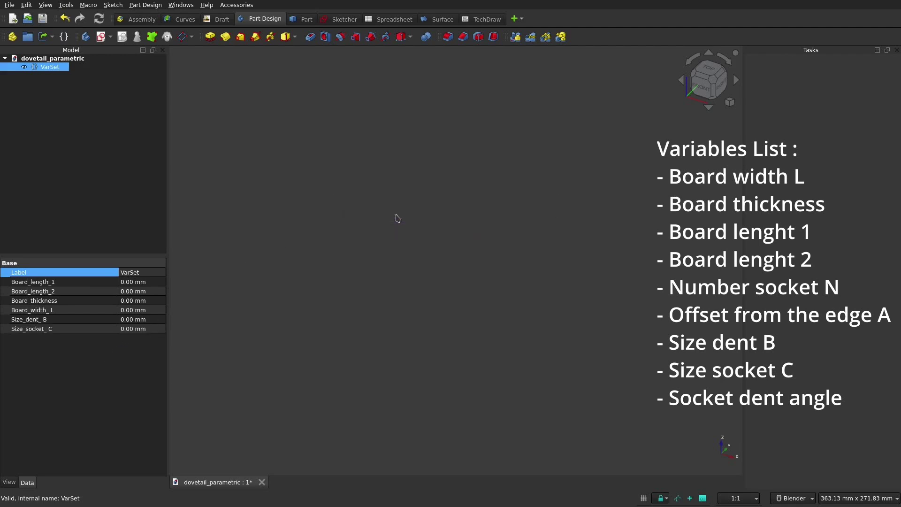
Add a length property named Offset_from_the_edge_A to the variable set.
right_click(79, 349)
left_click(93, 358)
left_click(400, 213)
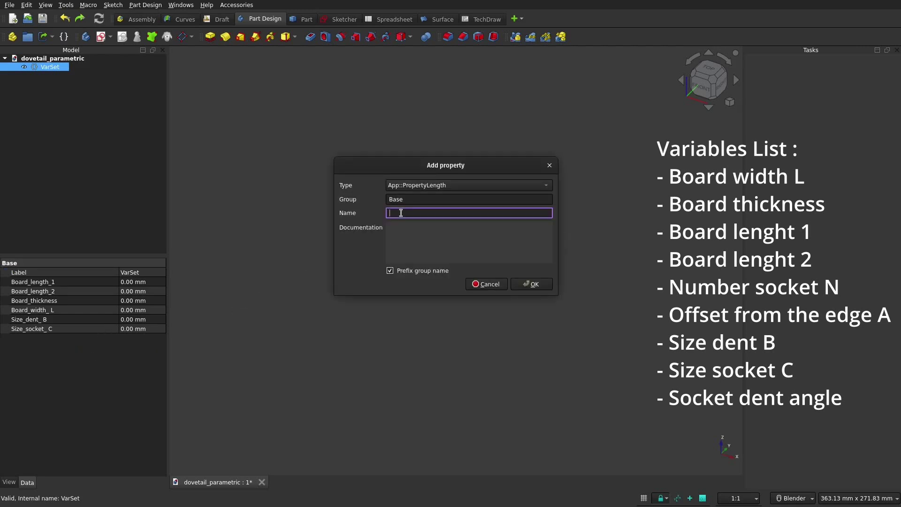
type("Offset_from_the_edge_A")
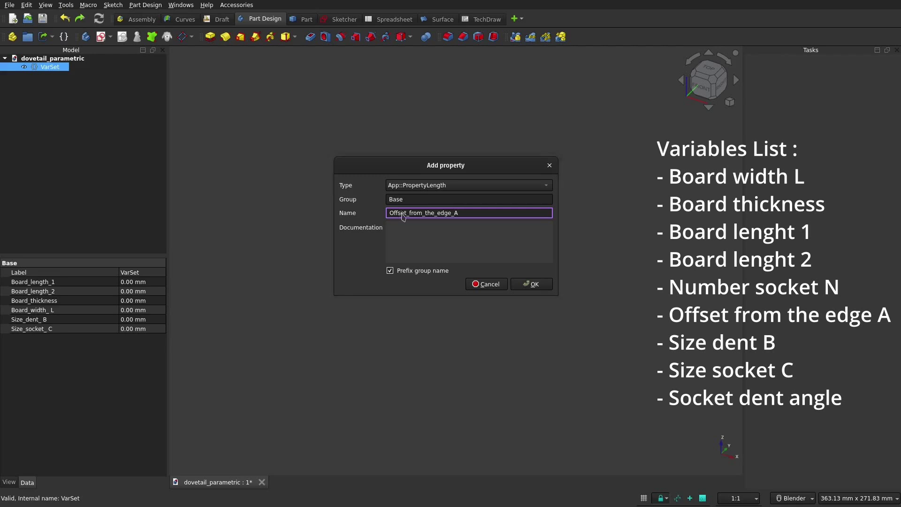
key("Return")
Add a property of type App::PropertyInteger named Number_socket to the variable set.
right_click(68, 370)
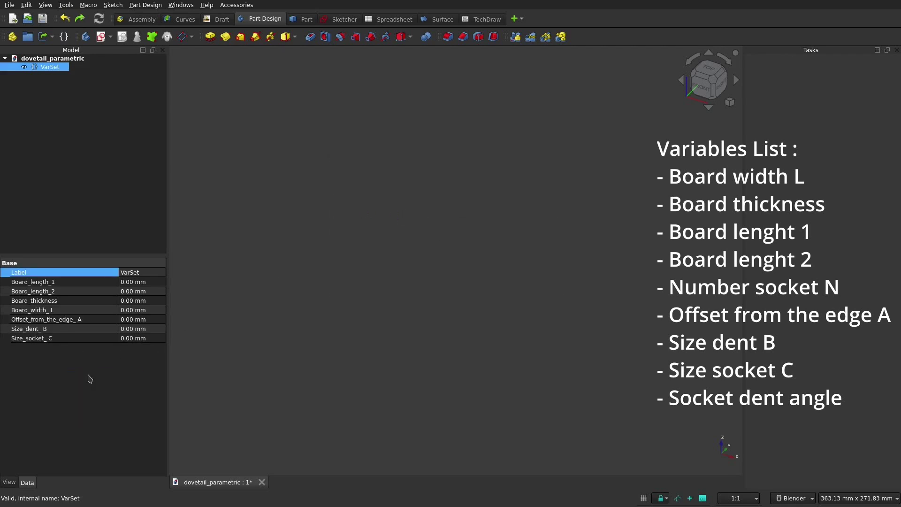
left_click(89, 378)
left_click(457, 190)
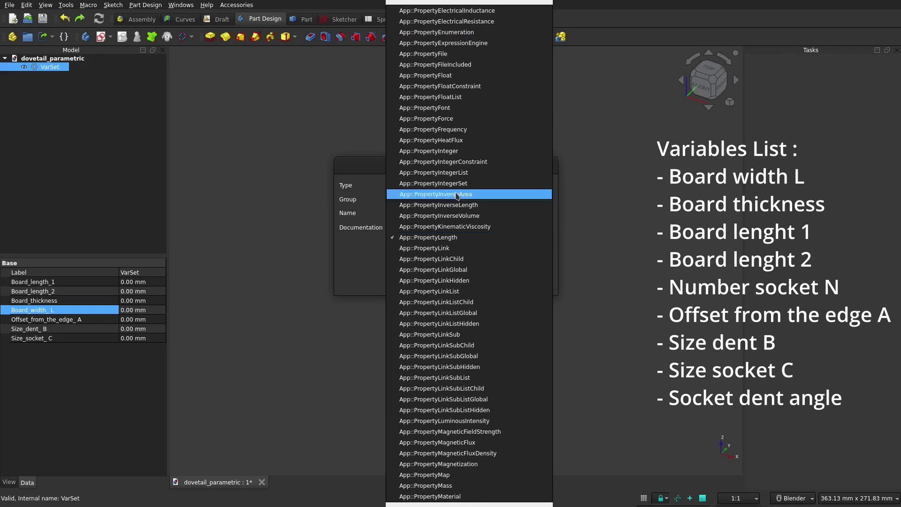
left_click(459, 152)
left_click(402, 212)
type("Number_socket")
key("Return")
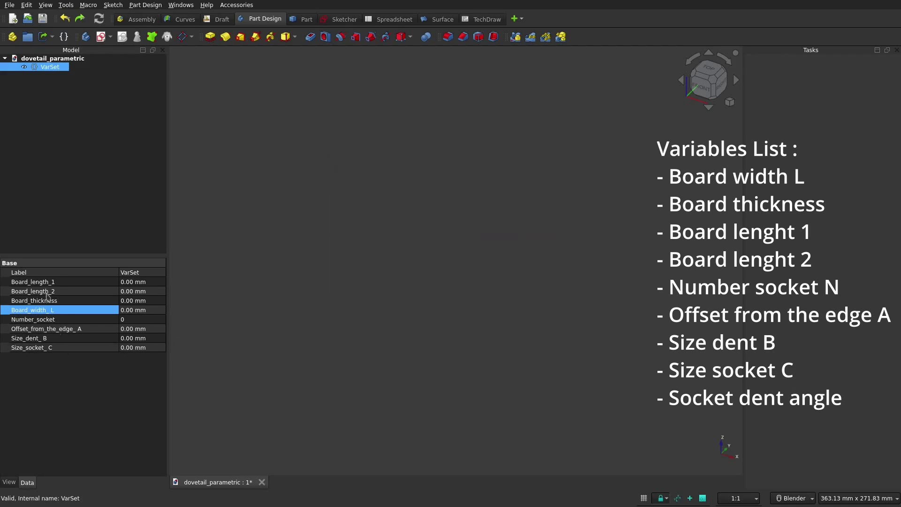
Add a property of type App::PropertyAngle named Socket_dent_angle to the variable set.
left_click(45, 348)
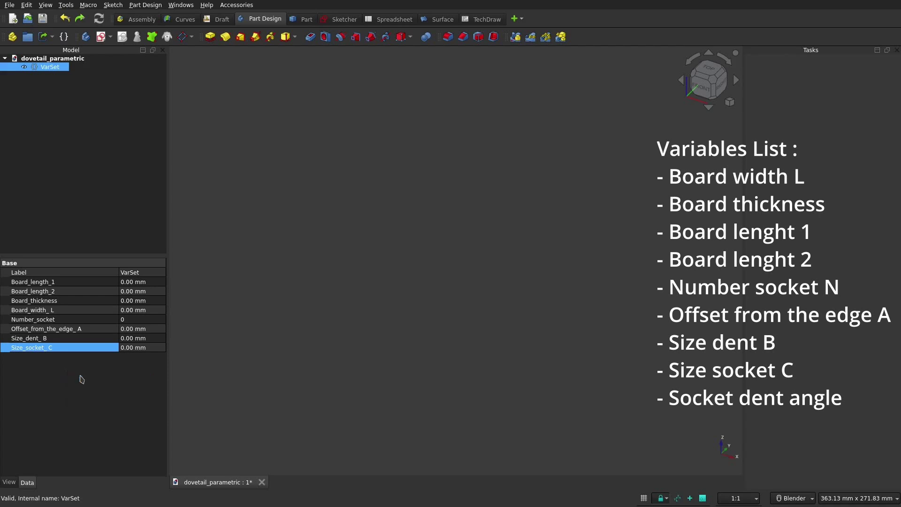
left_click(463, 185)
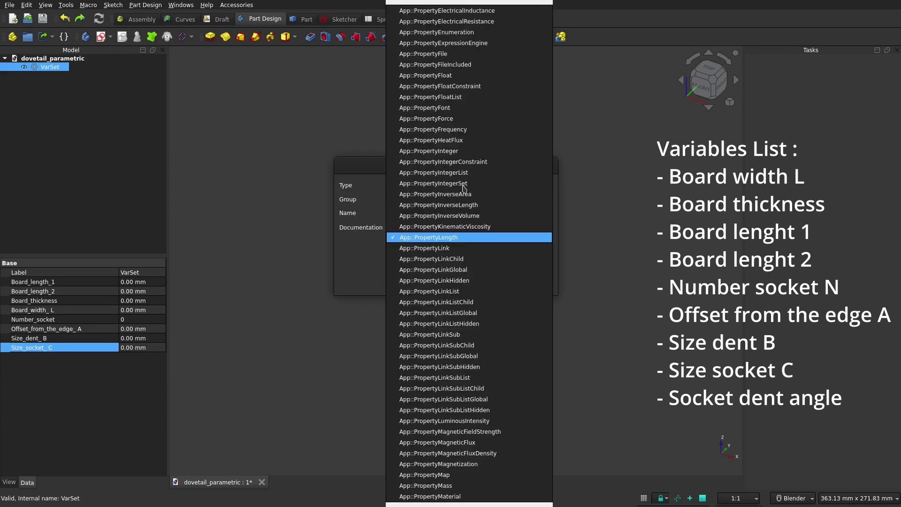
scroll(452, 118, "up", 7)
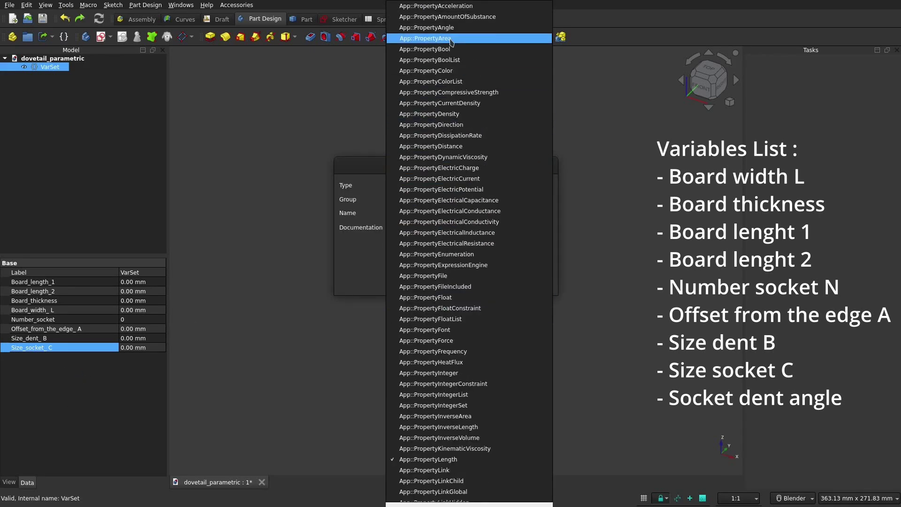
left_click(451, 28)
left_click(405, 211)
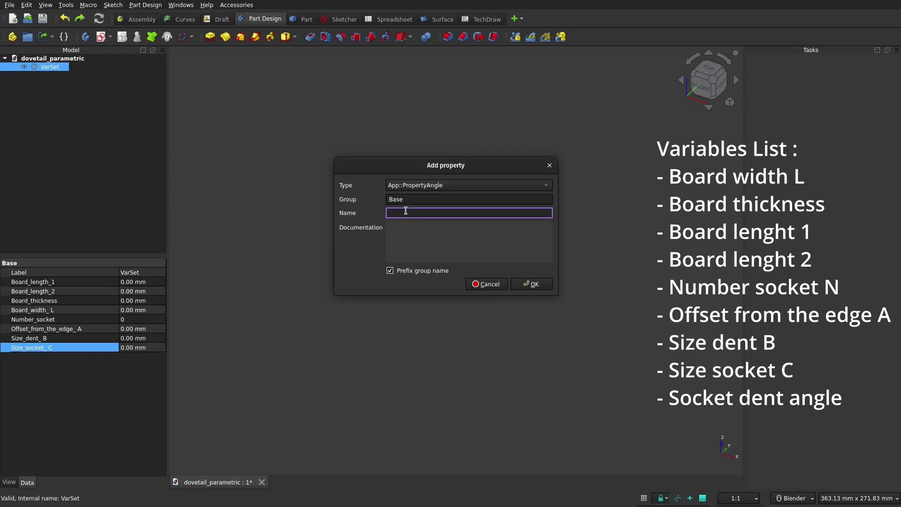
type("Socket_dent_angle")
key("Return")
left_click(84, 396)
Set Board_length_1 to 500 mm and Board_length_2 to 300 mm in the variable set.
left_click(132, 284)
type("500")
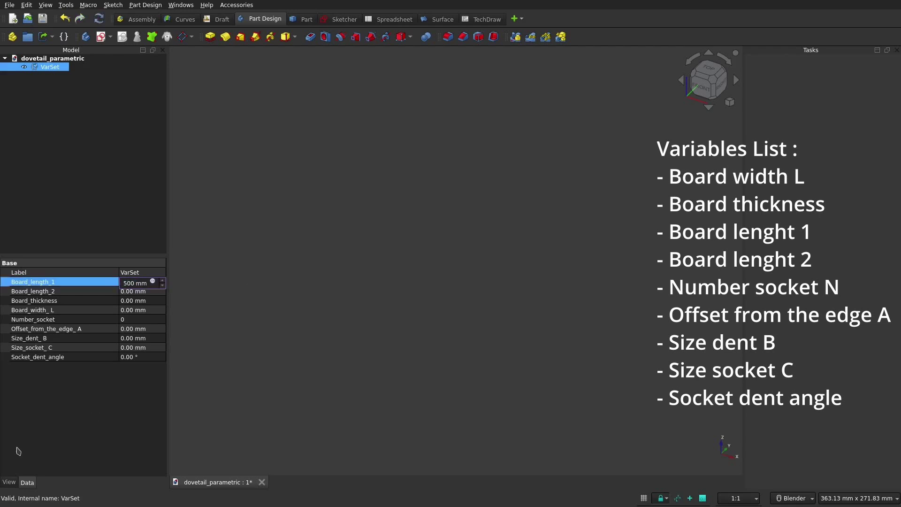
left_click(134, 291)
type("300")
Set Board_thickness to 18 mm and Board_width_L to 100 mm in the variable set.
left_click(140, 301)
type("18")
left_click(149, 310)
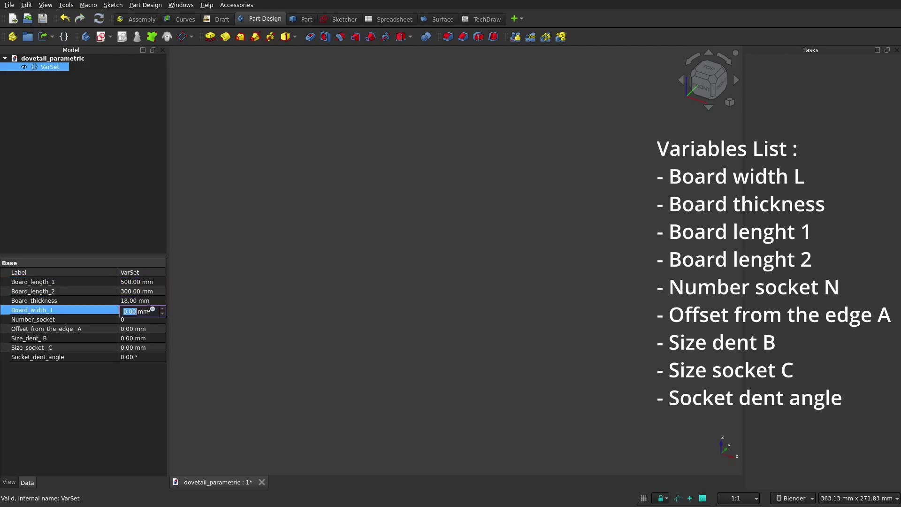
type("100")
Set Number_socket to 3 and Offset_from_the_edge_A to 10 mm in the variable set.
left_click(145, 319)
type("3")
left_click(143, 329)
type("10")
Set Size_socket_C to 10 mm and Socket_dent_angle to 10° in the variable set.
left_click(141, 347)
type("10")
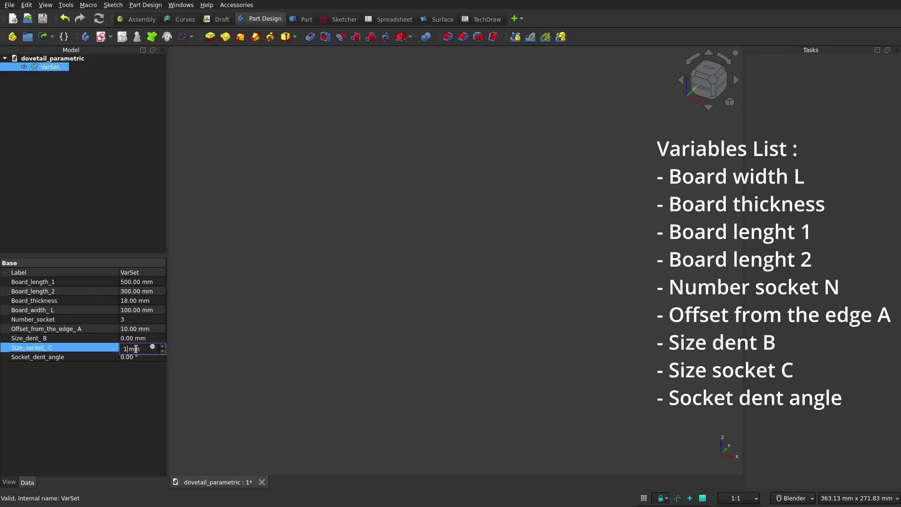
left_click(131, 357)
type("10")
key("Return")
Start an expression for Size_dent_B with an opening parenthesis followed by Base_Board_width_L.
left_click(132, 338)
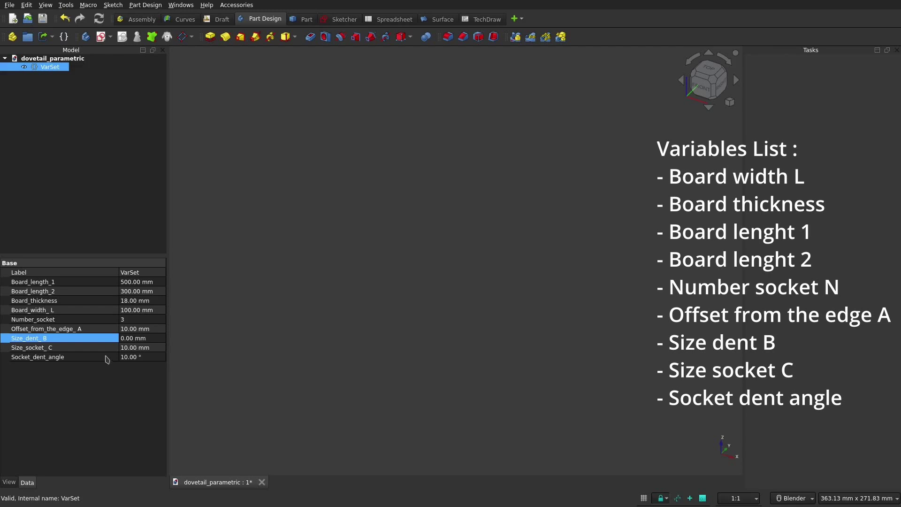
left_click(153, 338)
left_click(153, 339)
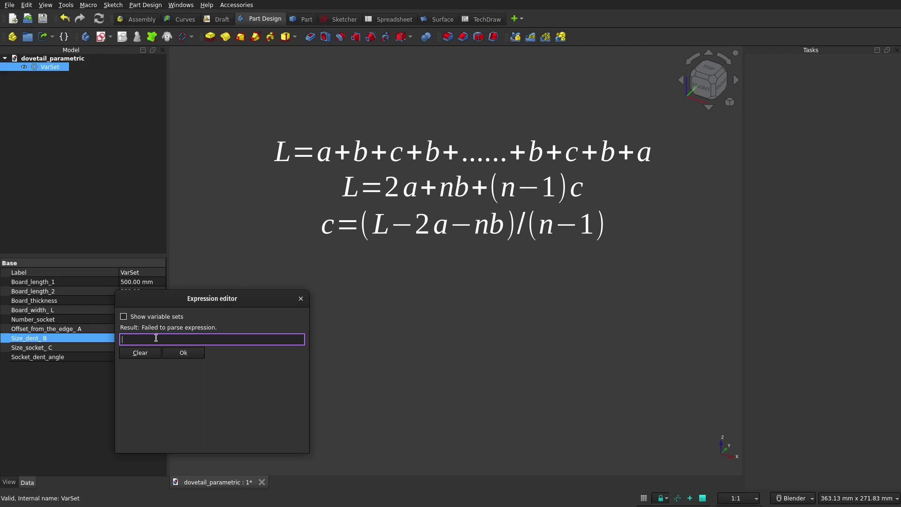
type("(V")
key("Down")
key("Down")
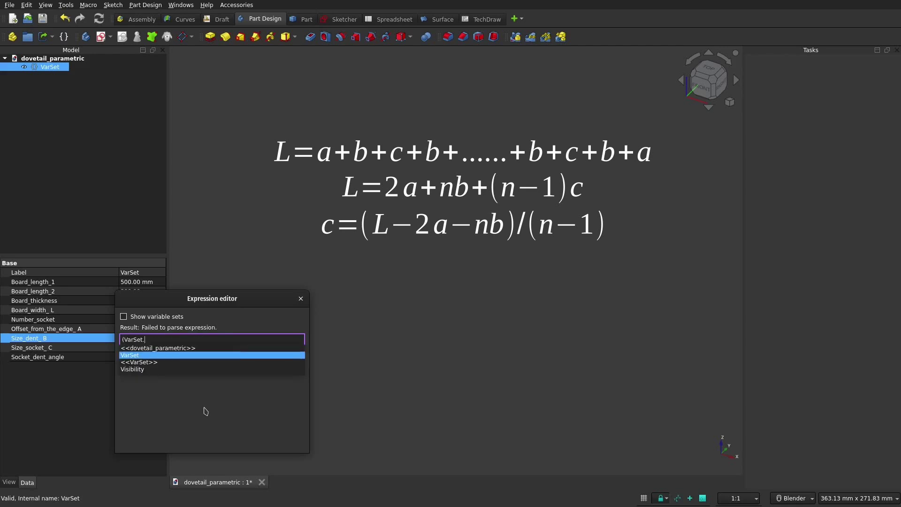
type("B")
key("Down")
key("Down")
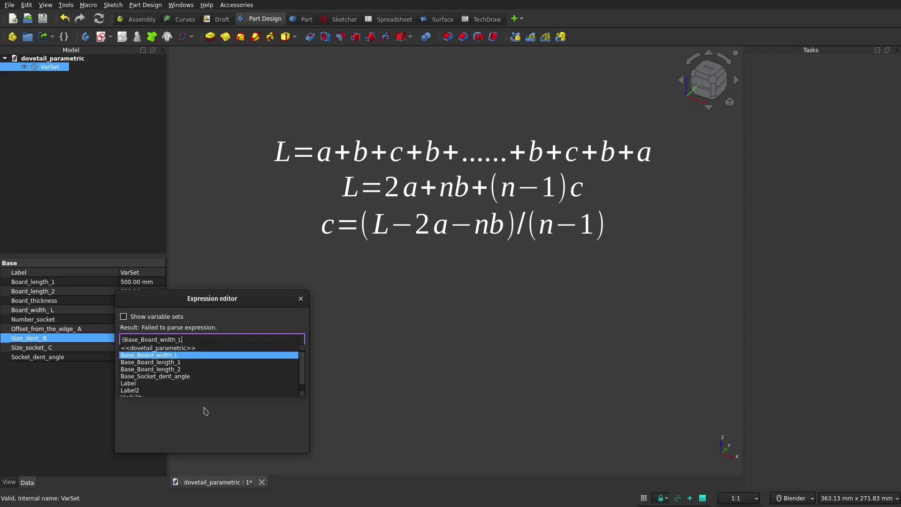
Extend the Size_dent_B expression by subtracting 2*Base_Offset_from_the_edge_A from the board width.
type("-2*")
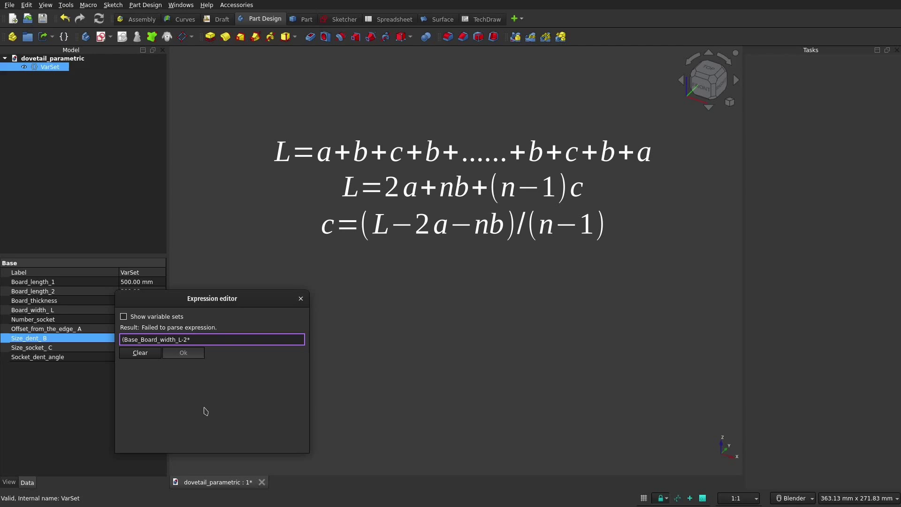
type("a")
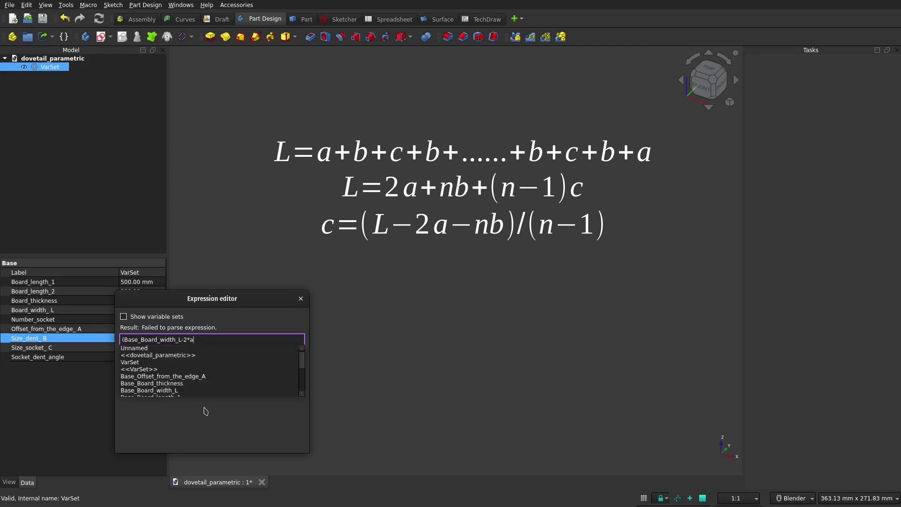
key("Down")
key("Down")
key("Down")
key("Down")
key("Down")
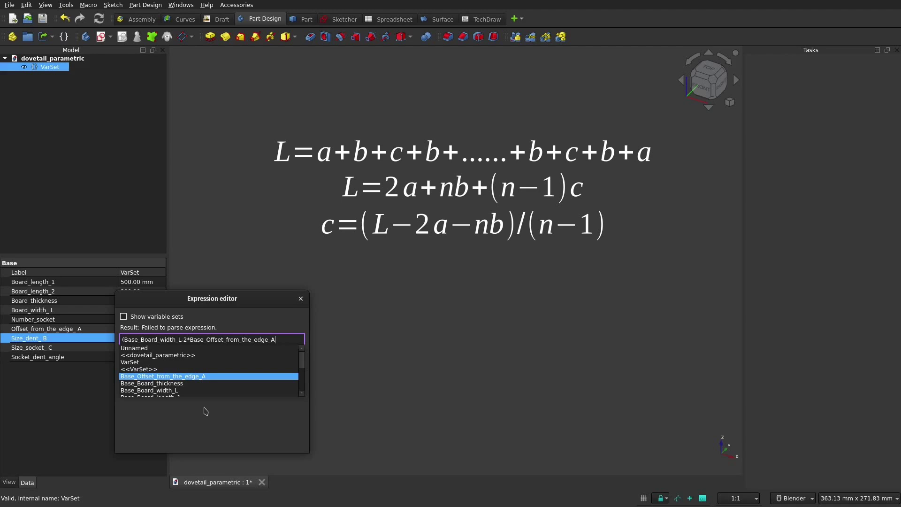
Continue the Size_dent_B expression with a minus sign followed by Base_Number_socket.
type("-")
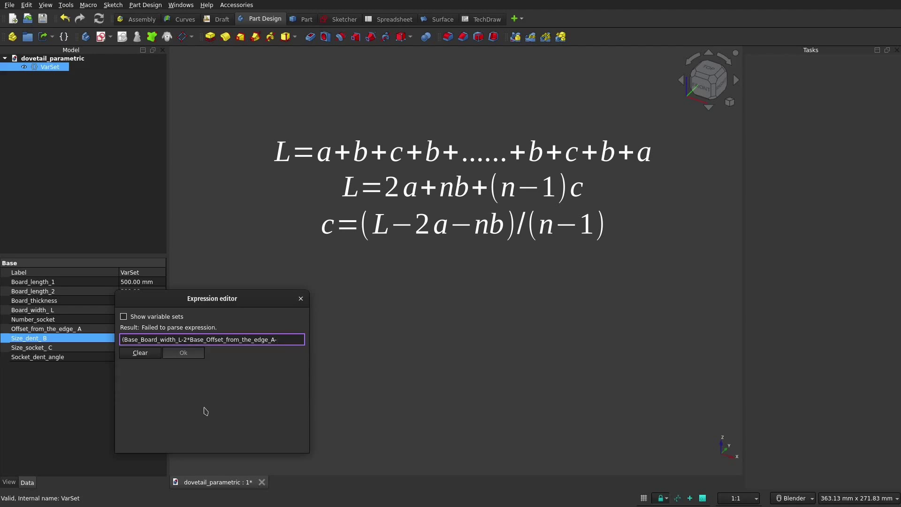
type("n")
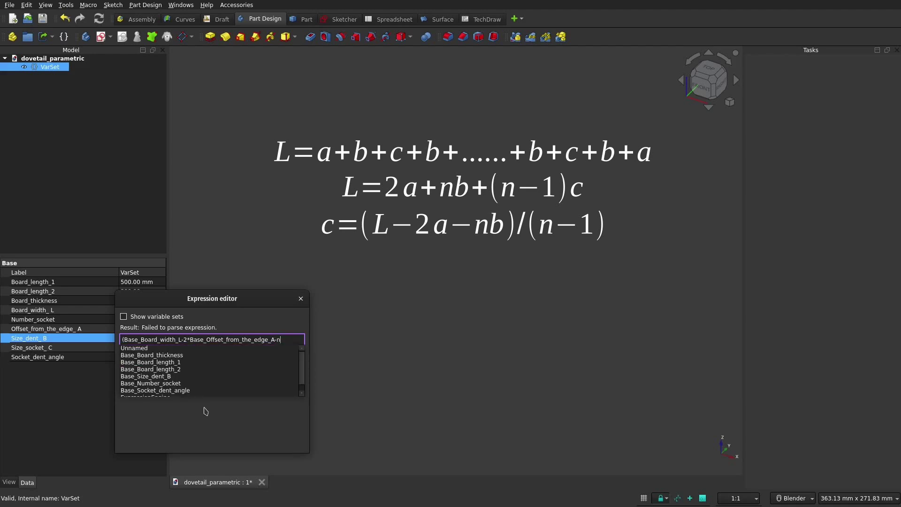
key("Down")
key("Down")
key("Down")
key("Down")
key("Down")
key("Down")
key("Down")
key("Down")
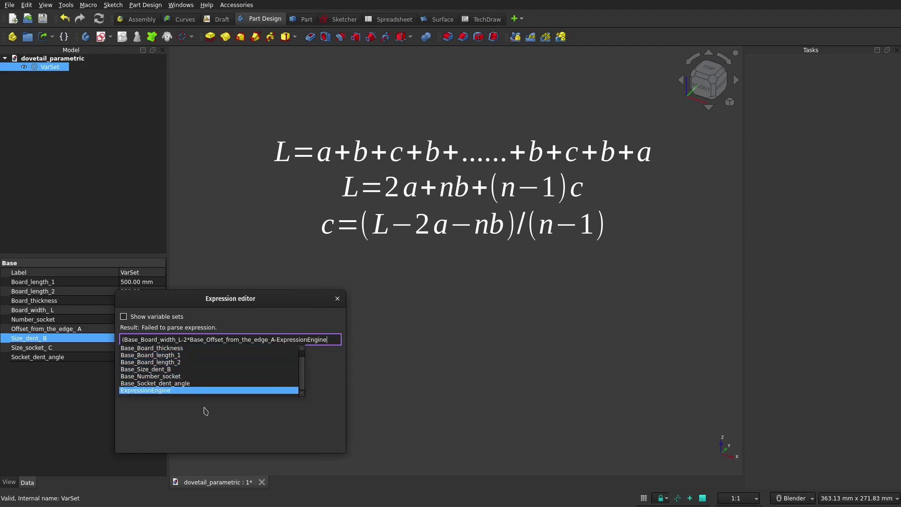
key("Up")
key("Up")
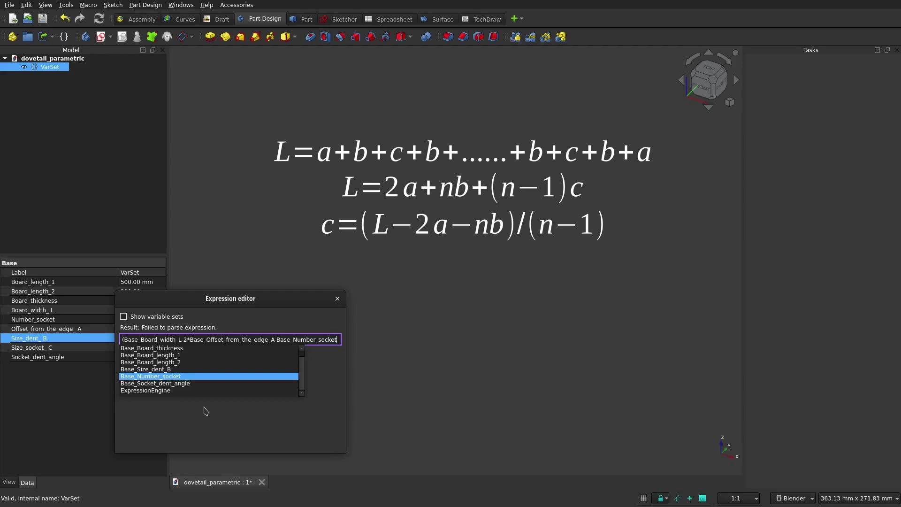
Multiply Base_Number_socket by Base_Size_socket_C in the expression and close the numerator's parenthesis.
type("*")
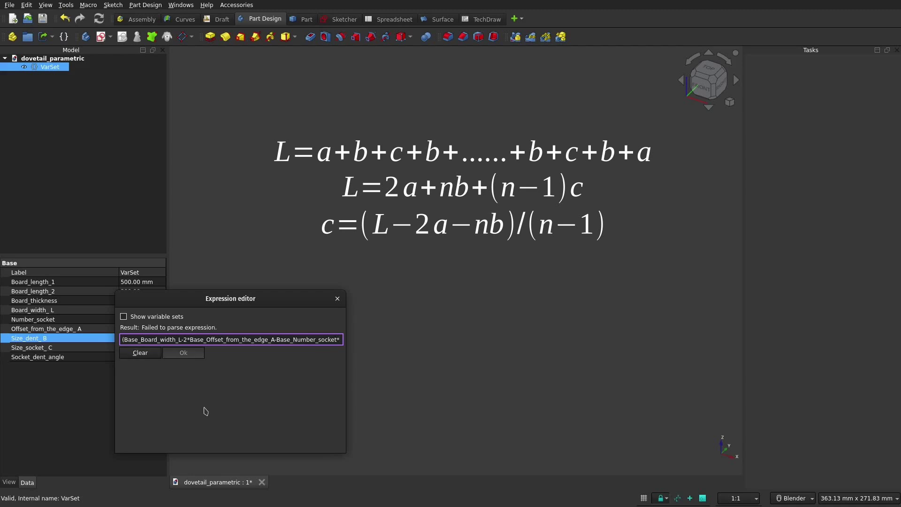
type("c")
key("Down")
key("Down")
key("Down")
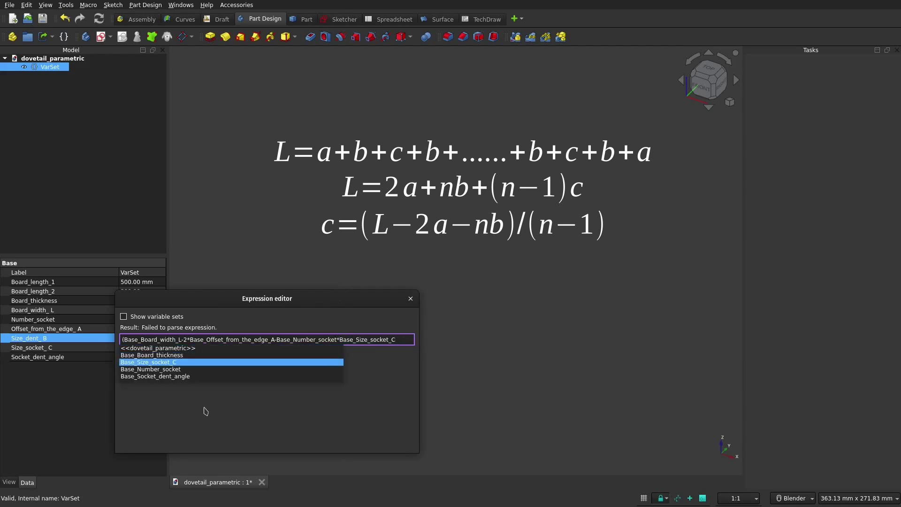
type(")")
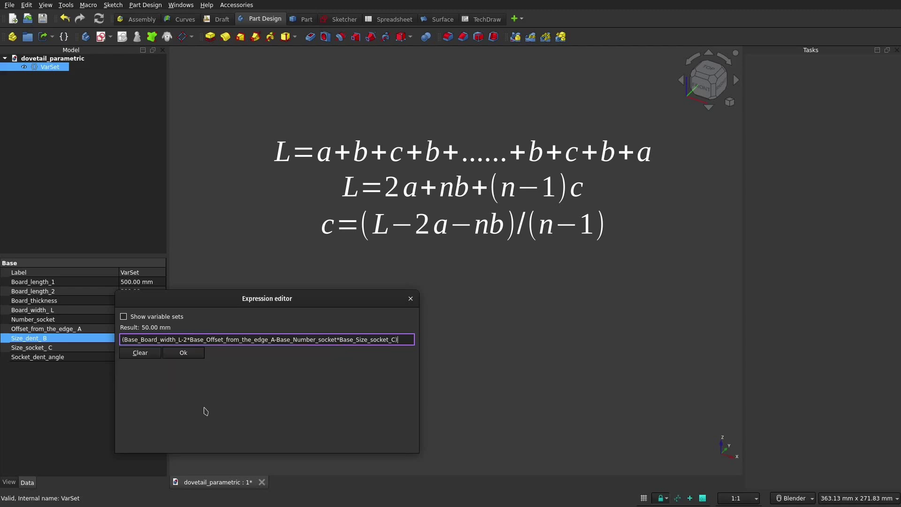
Divide the Size_dent_B expression by (Base_Number_socket-1) and apply the formula.
type("/(")
key("Down")
key("Down")
key("Down")
key("Down")
key("Down")
key("Down")
key("Down")
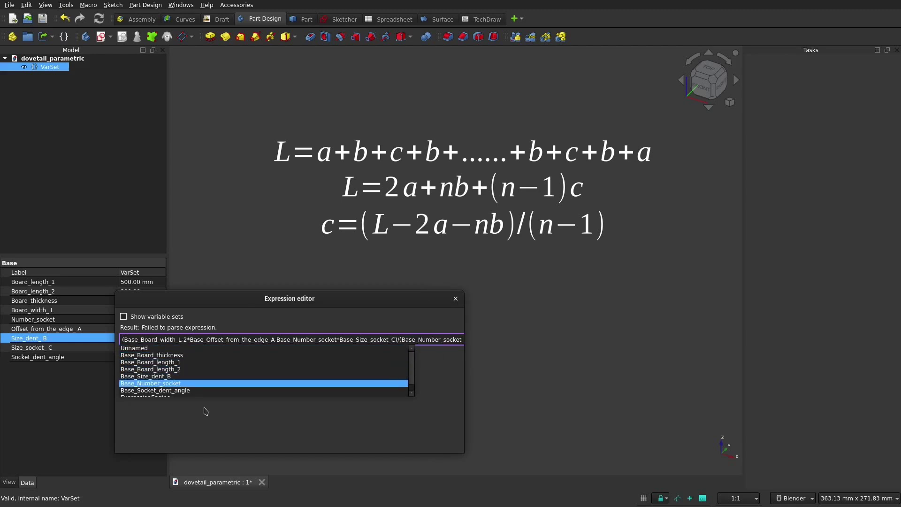
key("Return")
type("-1)")
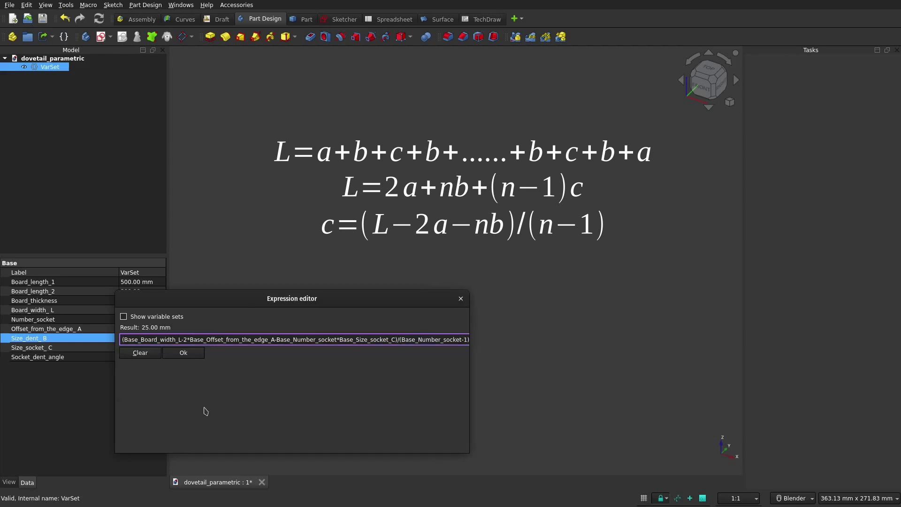
key("Return")
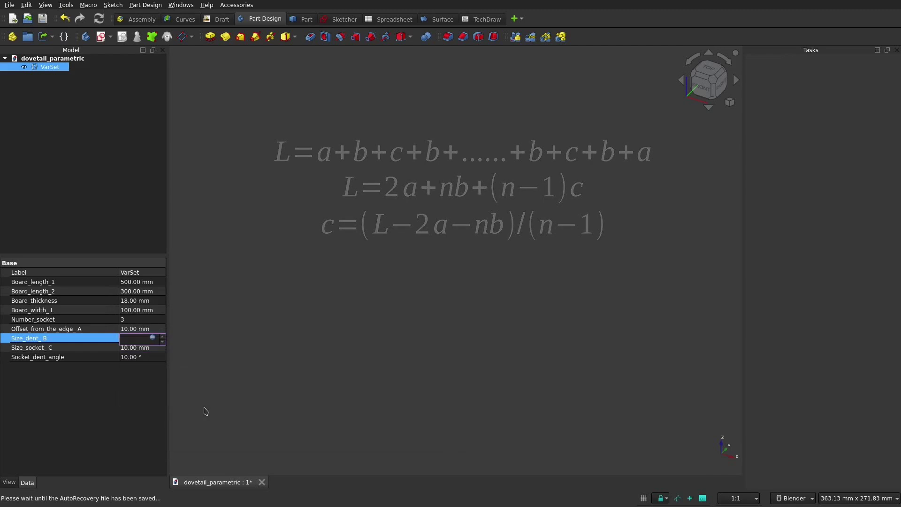
left_click(121, 384)
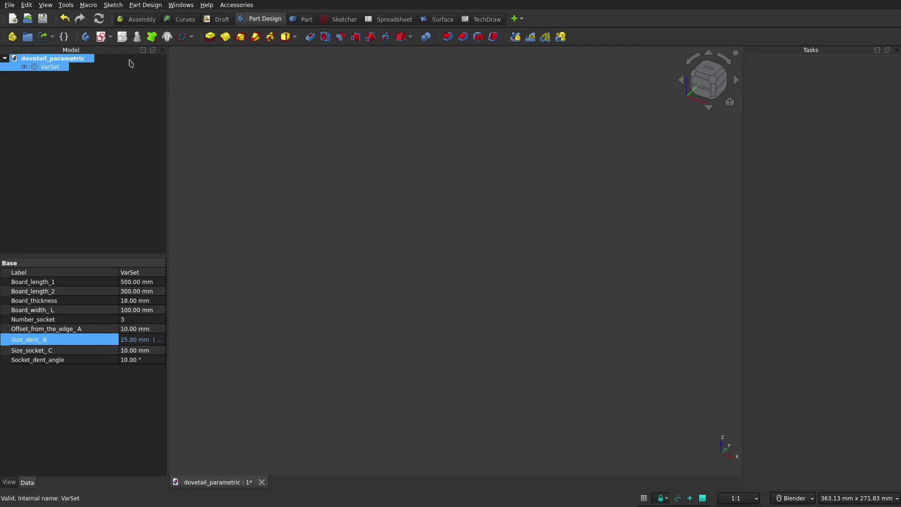
Create a new body and start a sketch on its YZ plane.
left_click(86, 37)
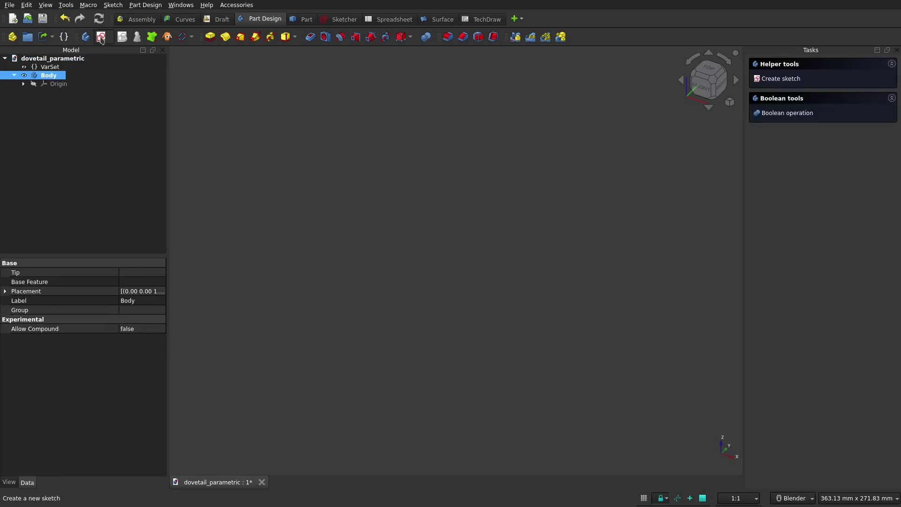
left_click(101, 38)
scroll(467, 263, "up", 4)
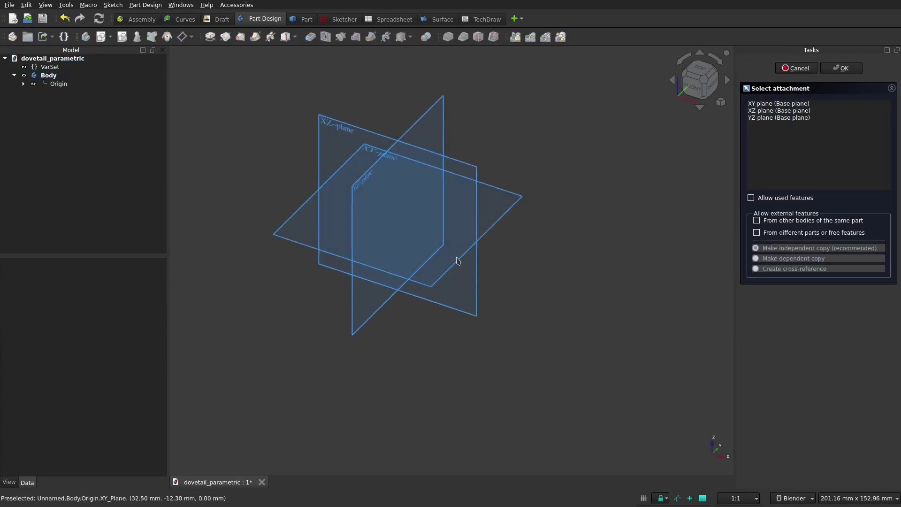
left_click(345, 179)
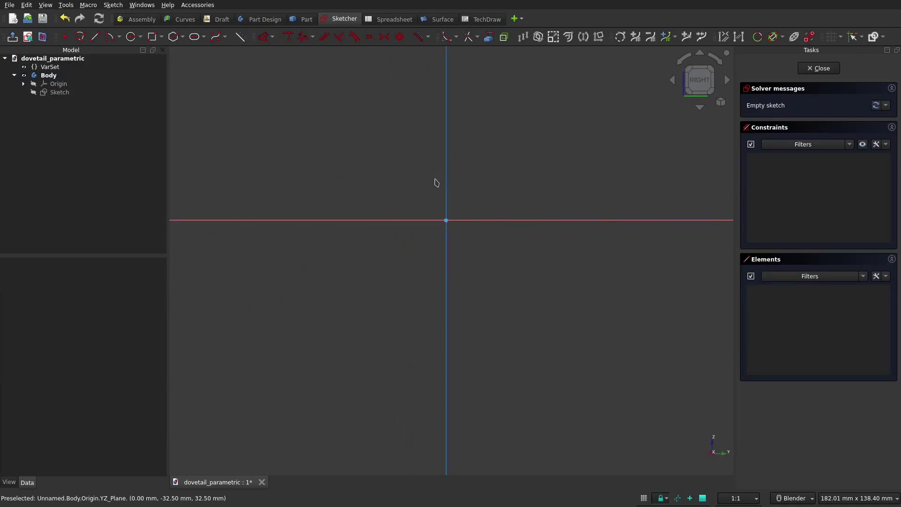
Draw a rectangle about 68 mm wide and 37 mm high with its lower corner on the origin.
left_click(151, 37)
left_click(446, 220)
left_click(655, 107)
scroll(605, 140, "down", 3)
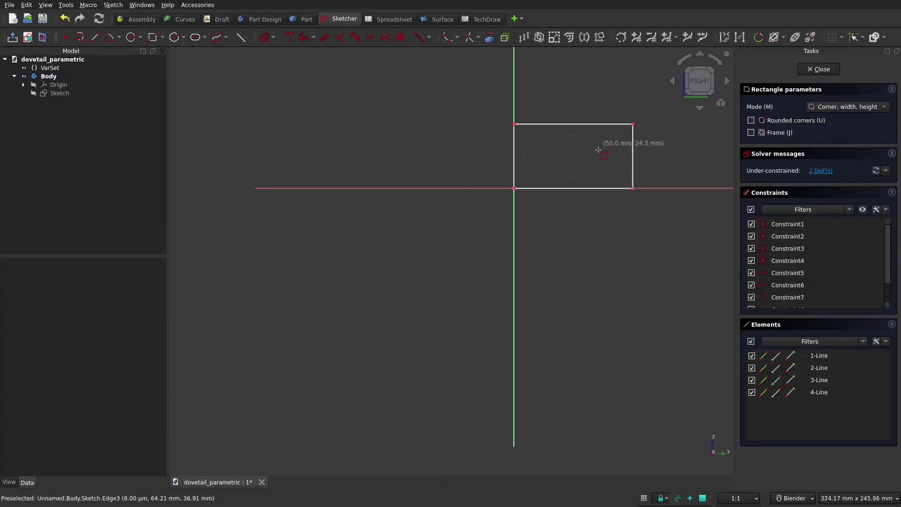
Dimension the rectangle's bottom edge with the expression <<VarSet>>.Base_Board_length_1/2.
key("d")
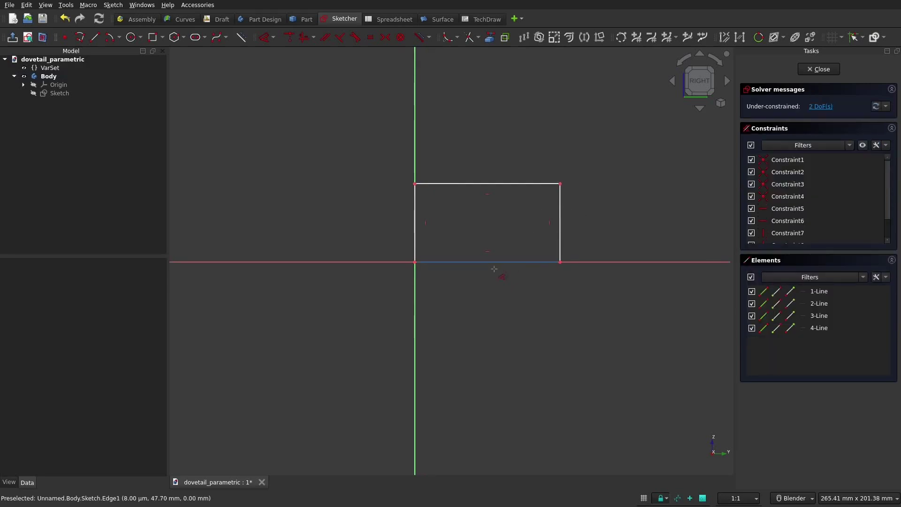
left_click(488, 262)
left_click(488, 318)
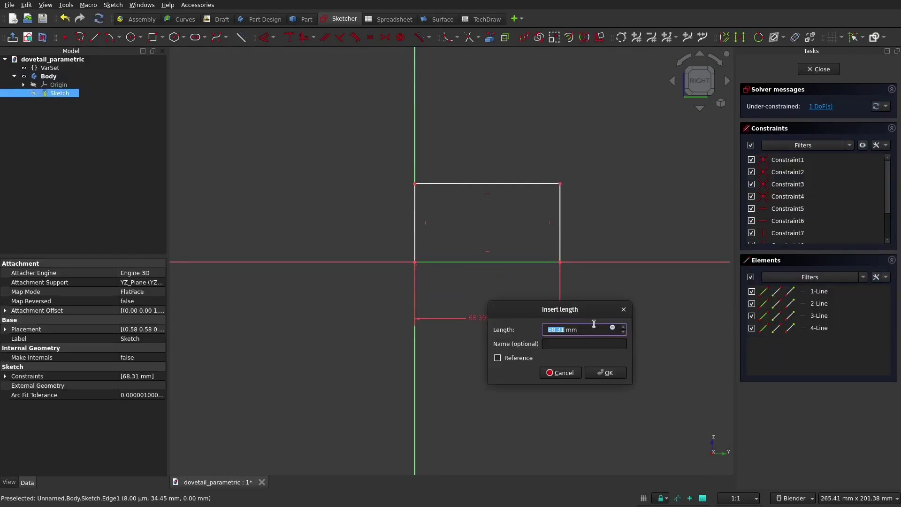
left_click(612, 328)
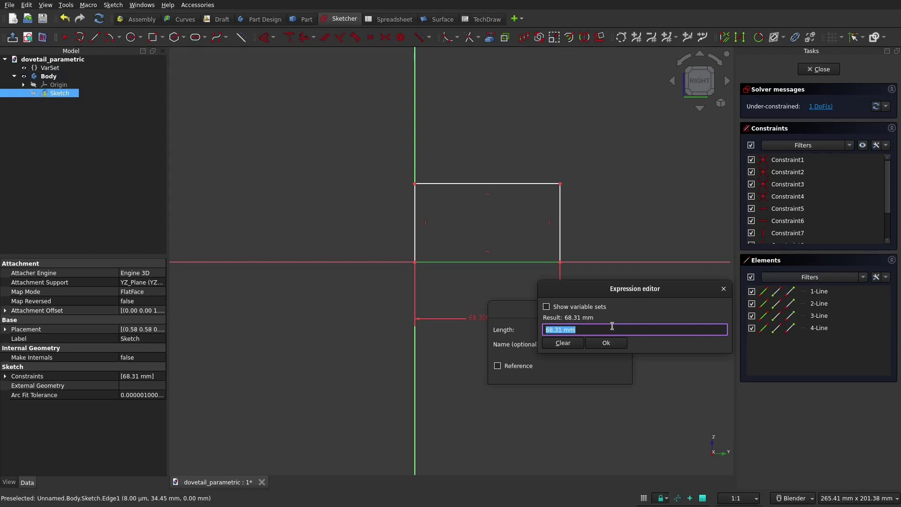
type("v")
key("Down")
key("Down")
key("Down")
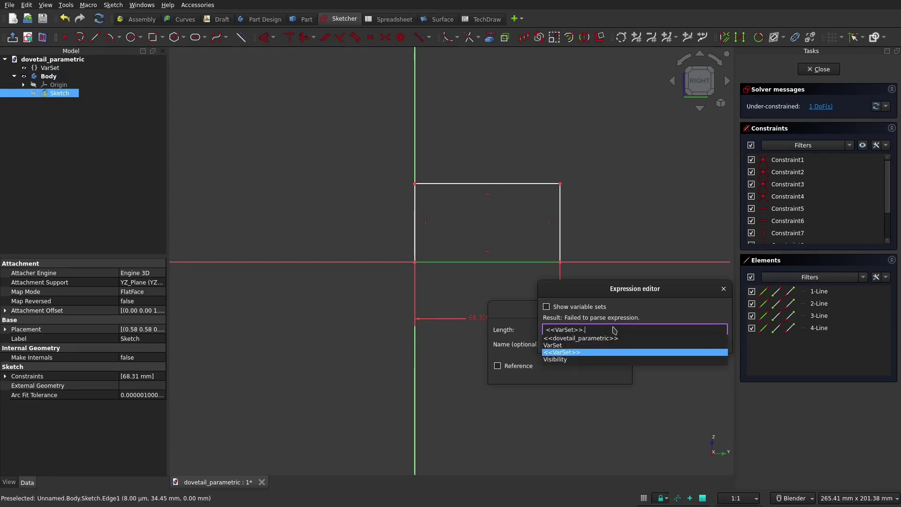
type("B")
key("Down")
type("/2")
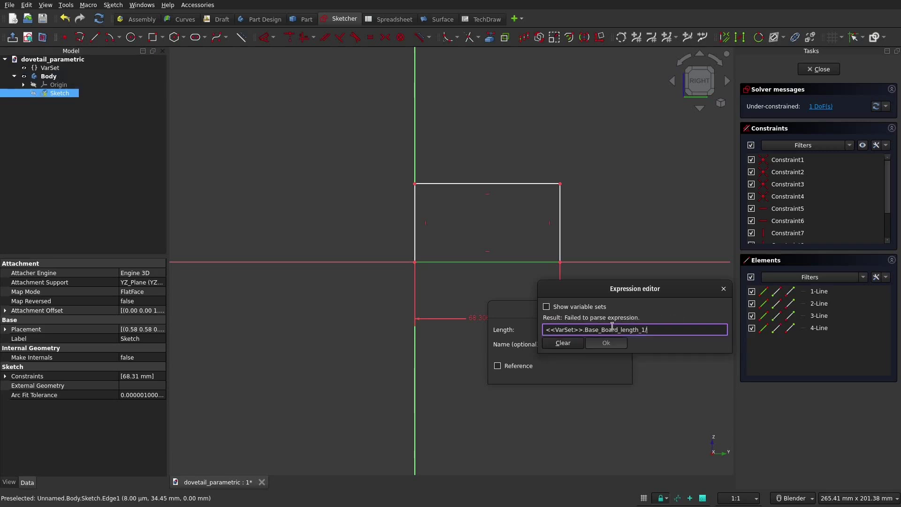
key("Return")
key("Return")
key("Return")
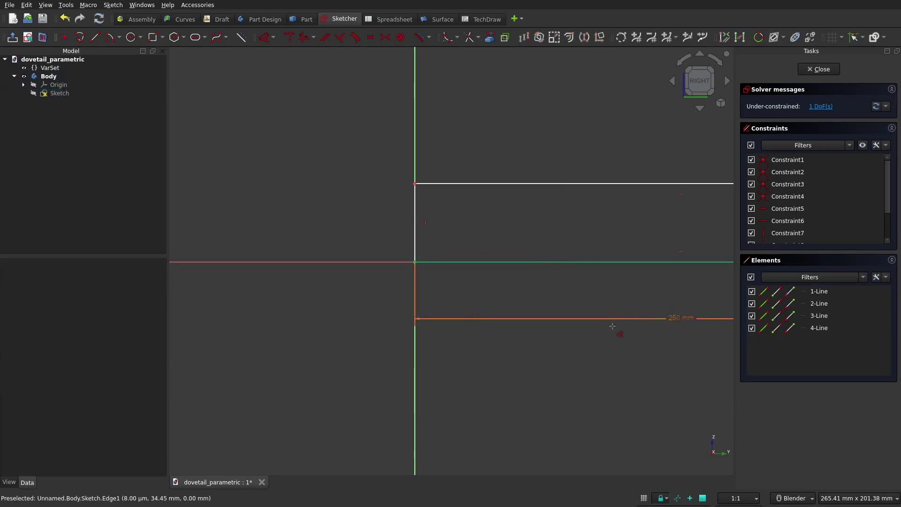
Dimension the rectangle's height with the expression VarSet.Base_Board_width_L and finish the sketch.
scroll(580, 317, "down", 5)
middle_click_drag(620, 298, 500, 293, "shift")
scroll(643, 275, "up", 2)
scroll(589, 277, "up", 1)
left_click(304, 258)
left_click(246, 298)
left_click(240, 279)
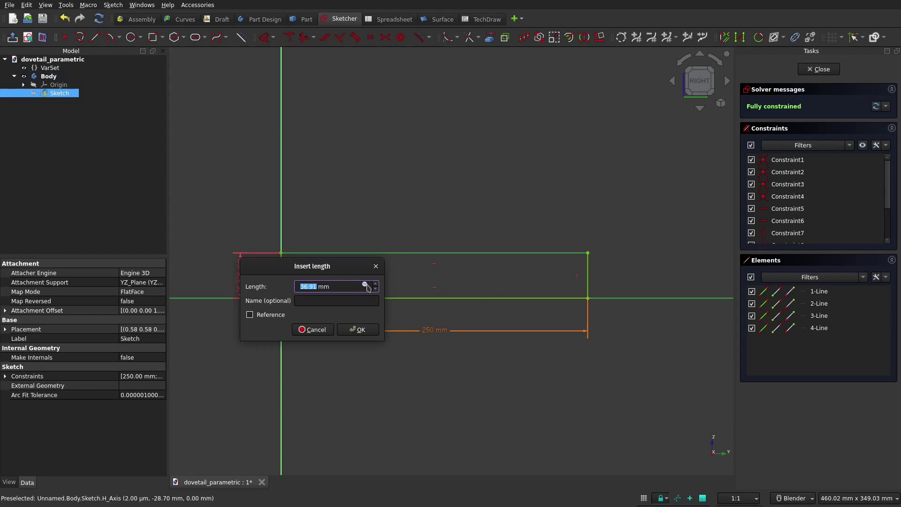
left_click(365, 285)
type("v")
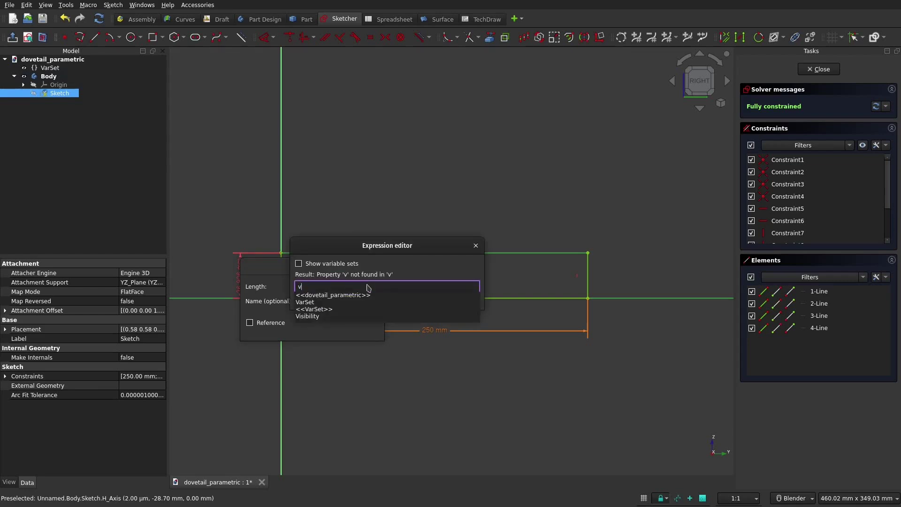
left_click(322, 306)
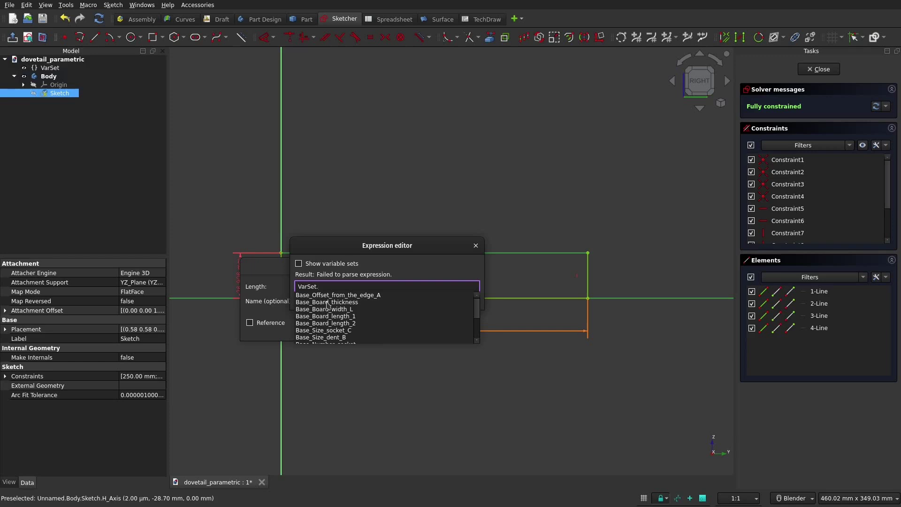
left_click(333, 310)
left_click(358, 301)
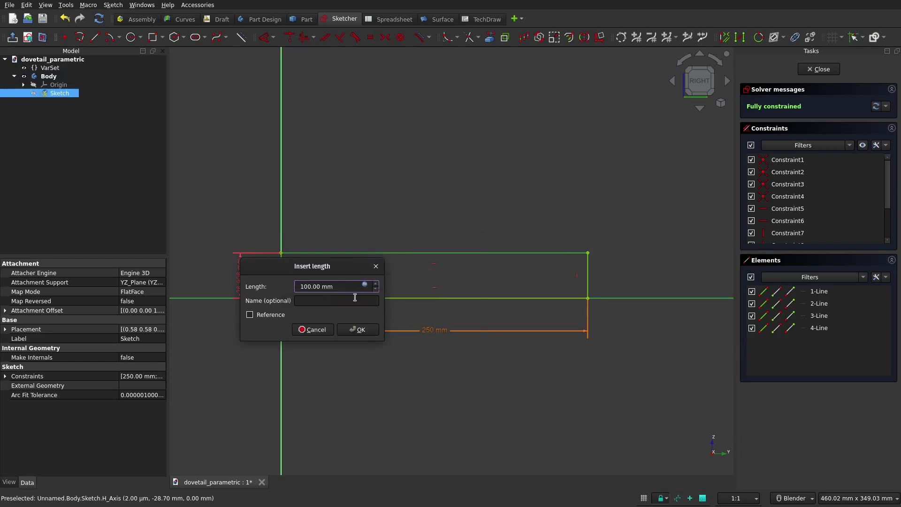
left_click(358, 329)
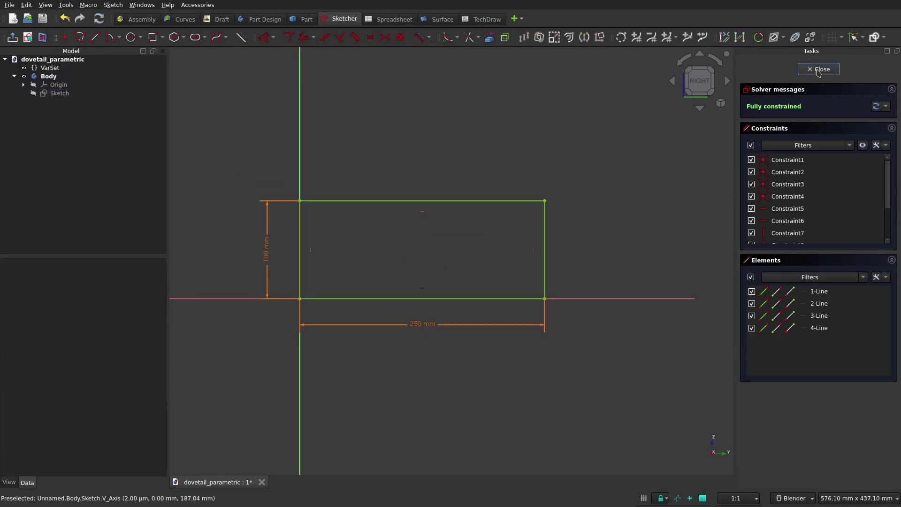
left_click(818, 69)
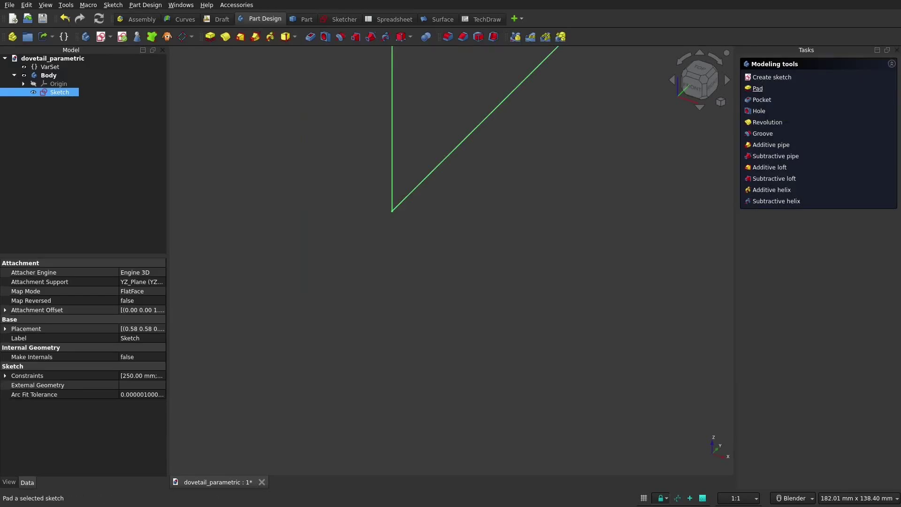
Pad the rectangle sketch with its length set by the expression VarSet.Base_Board_thickness.
left_click(757, 88)
left_click(876, 120)
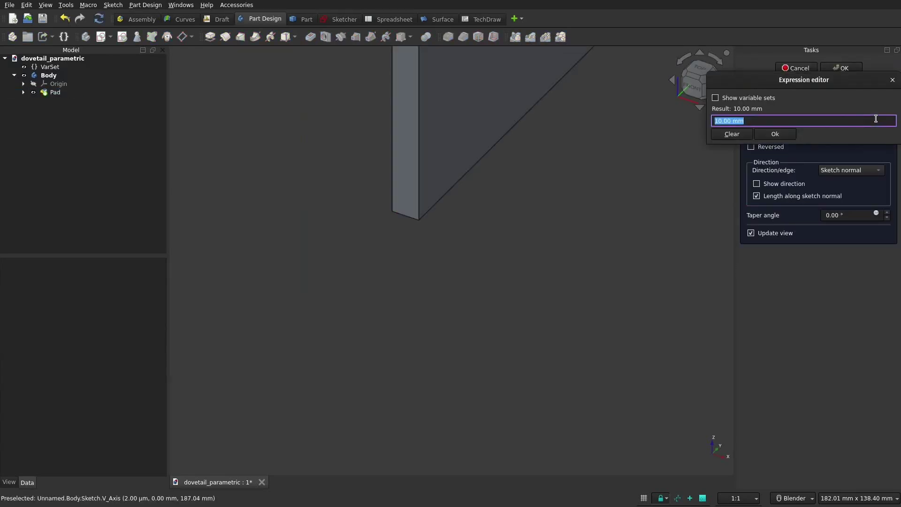
type("VarSet.")
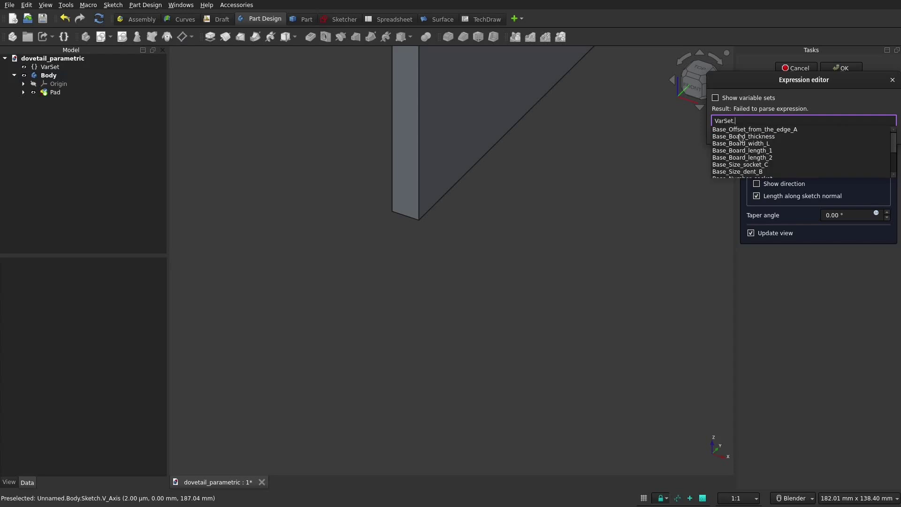
type("th")
left_click(774, 136)
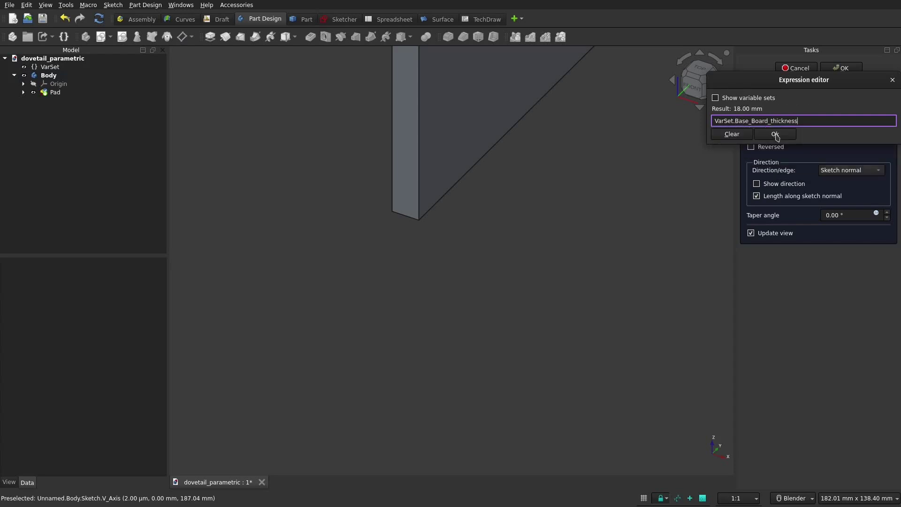
left_click(775, 136)
key("0")
left_click(840, 69)
Start a new sketch on the large front face of the padded board.
left_click(579, 207)
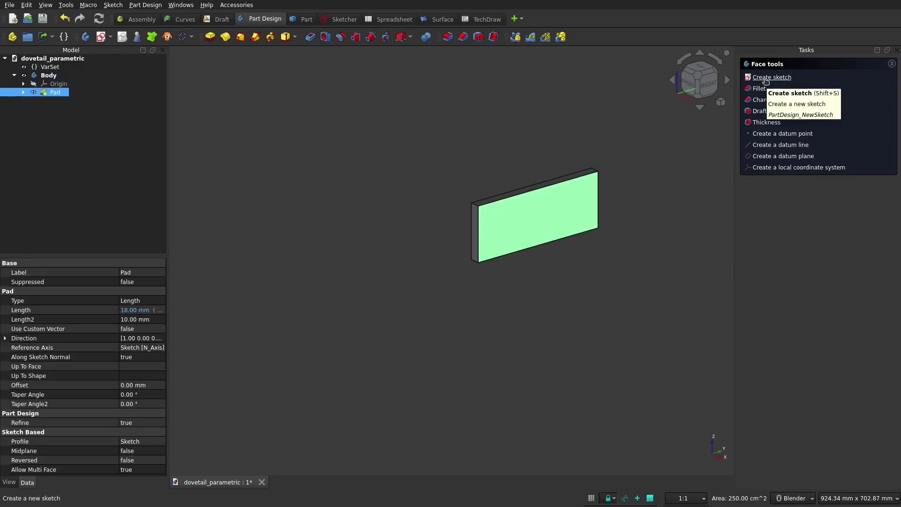
left_click(771, 77)
scroll(524, 209, "up", 3)
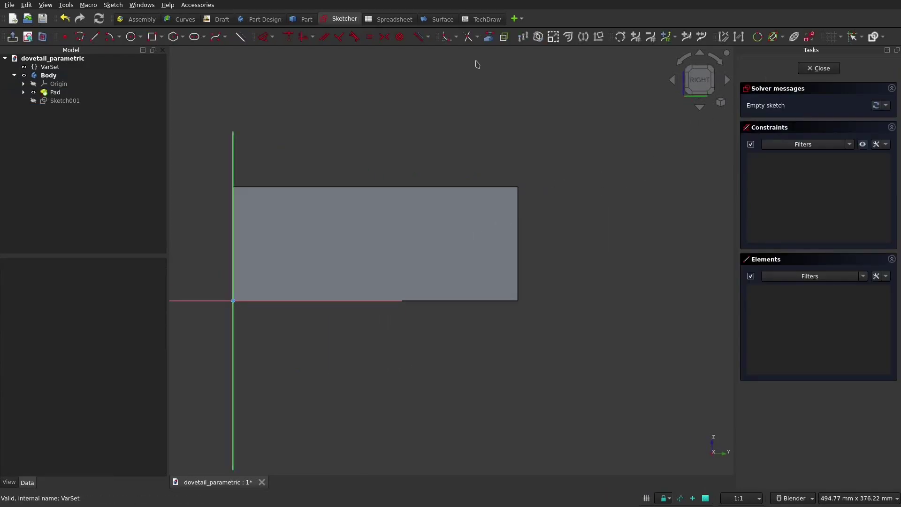
Project the board's top edge into the sketch and draw a vertical line about 14 mm long down from its right corner.
left_click(492, 188)
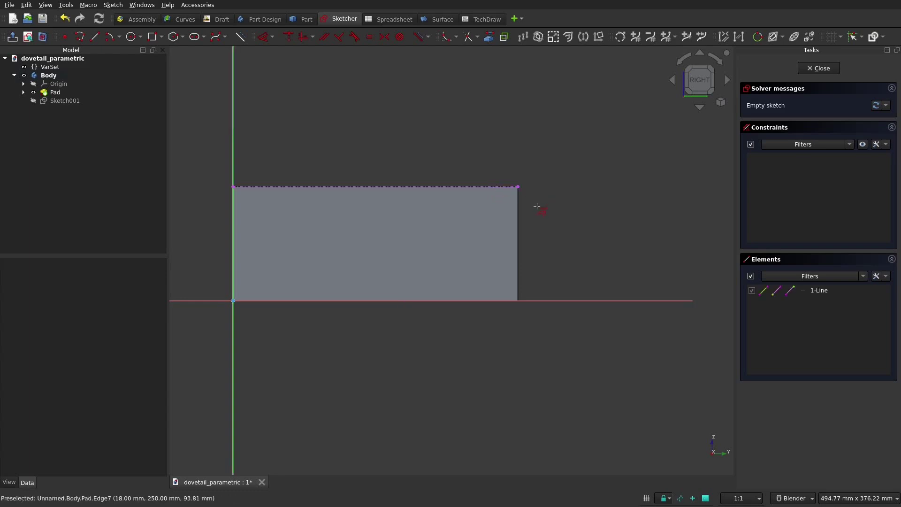
scroll(545, 212, "up", 2)
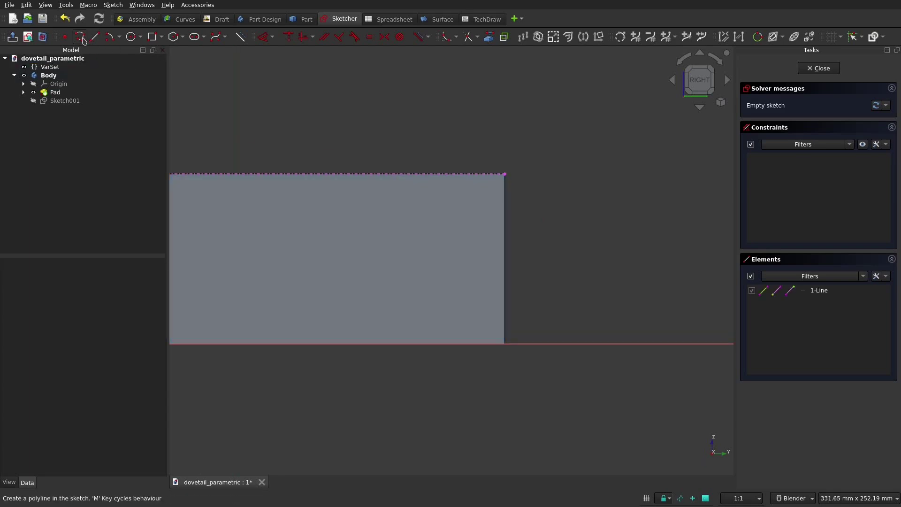
left_click(94, 37)
left_click(505, 174)
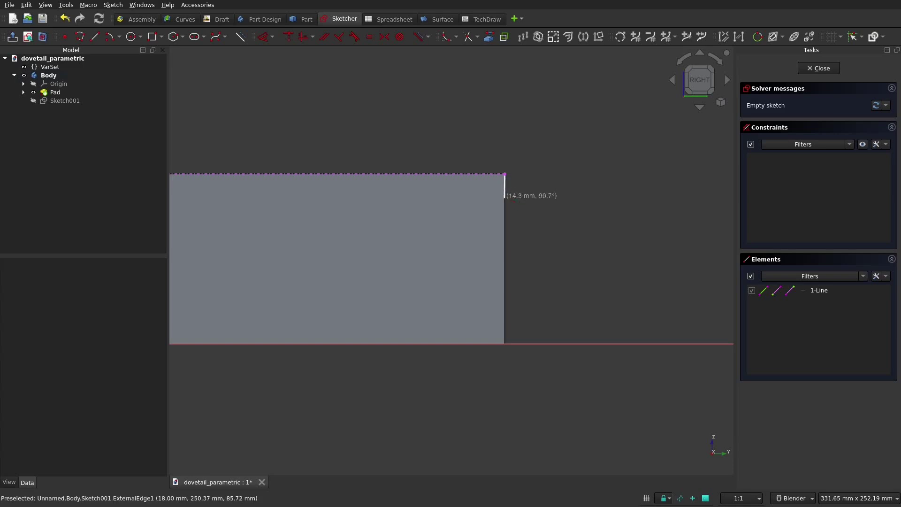
left_click(504, 198)
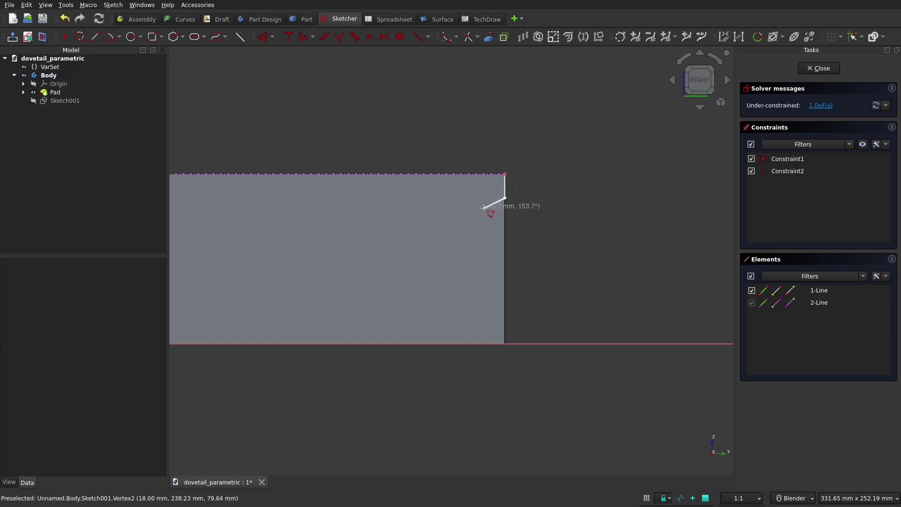
Draw a closed dovetail trapezoid about 13 mm deep into the board, starting and ending at the vertical line's lower end.
left_click(482, 188)
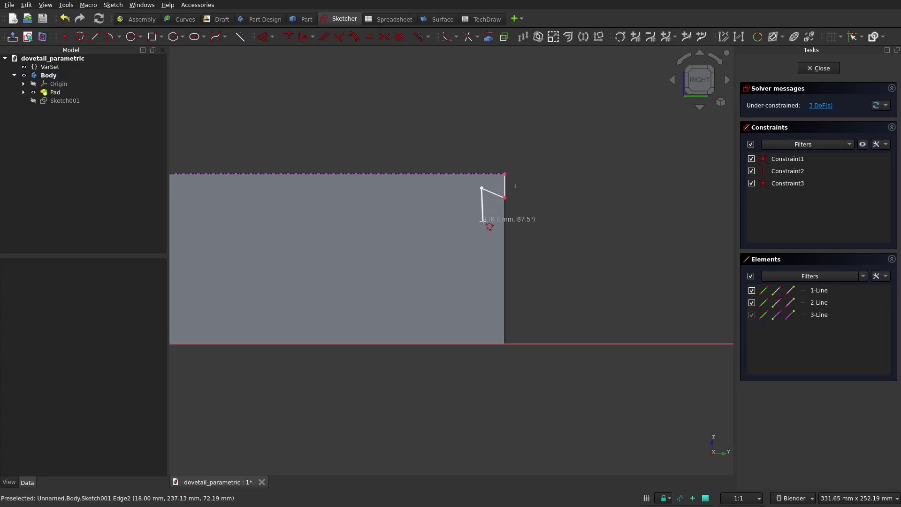
left_click(483, 221)
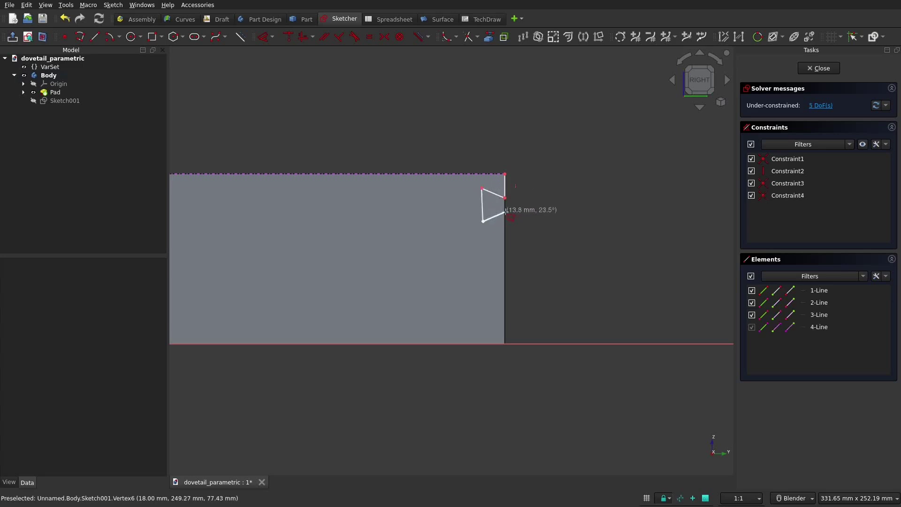
left_click(505, 212)
left_click(505, 198)
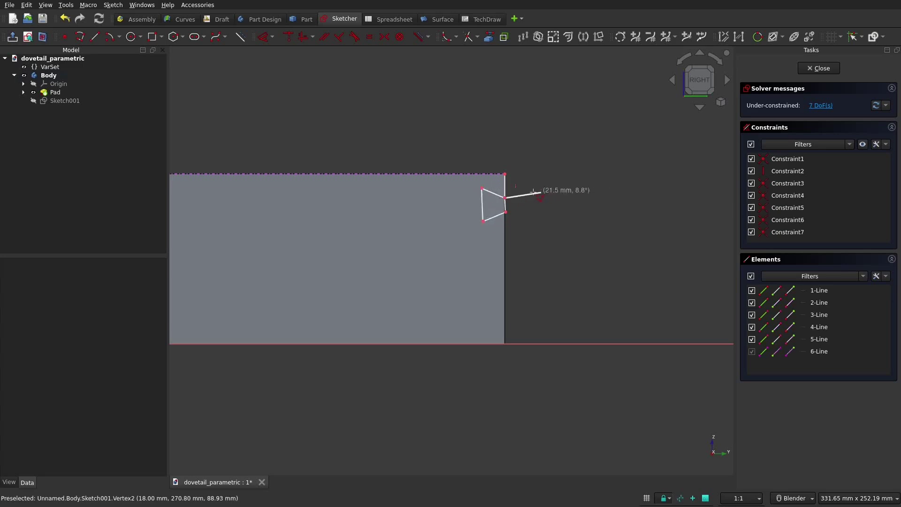
Convert the line above the trapezoid to construction geometry and constrain the trapezoid's short outer edge to be vertical.
scroll(507, 190, "up", 2)
left_click(502, 192)
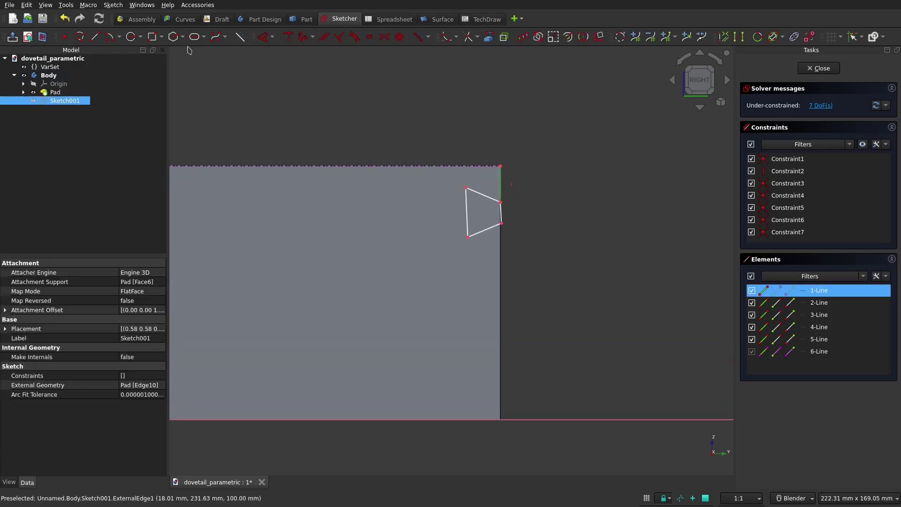
left_click(241, 37)
scroll(507, 218, "up", 3)
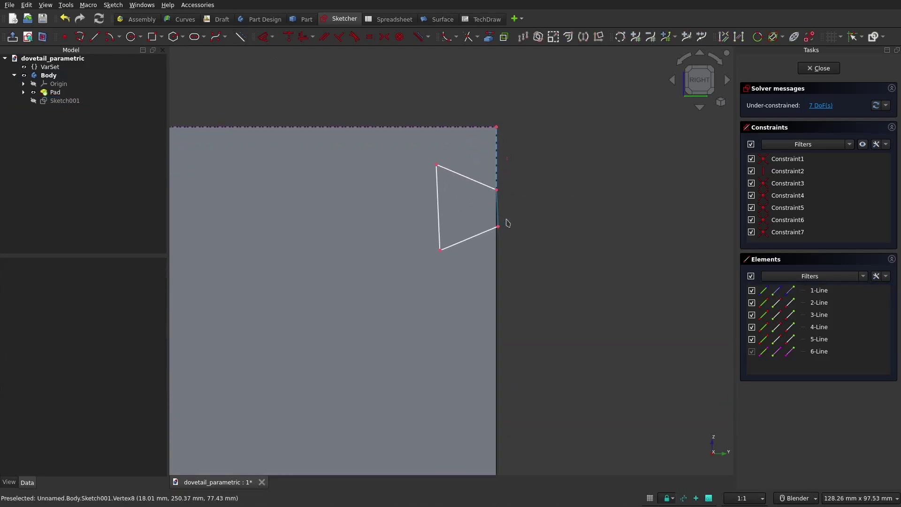
left_click(502, 210)
left_click(303, 37)
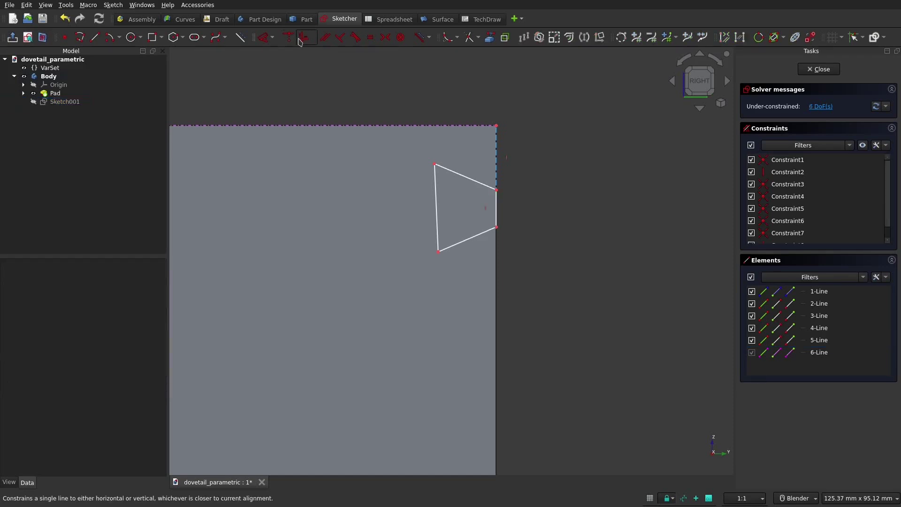
Draw a line across the trapezoid between its inner and outer edges and constrain it to be horizontal.
left_click(436, 198)
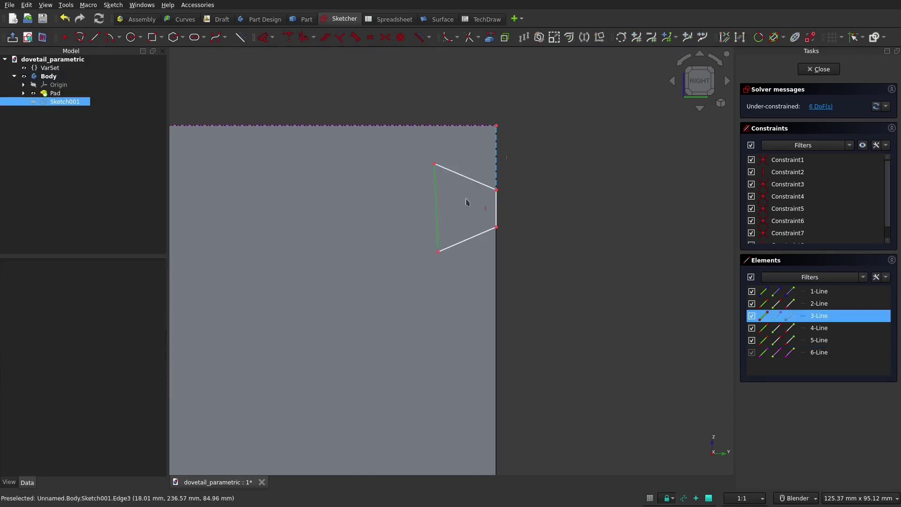
left_click(531, 203)
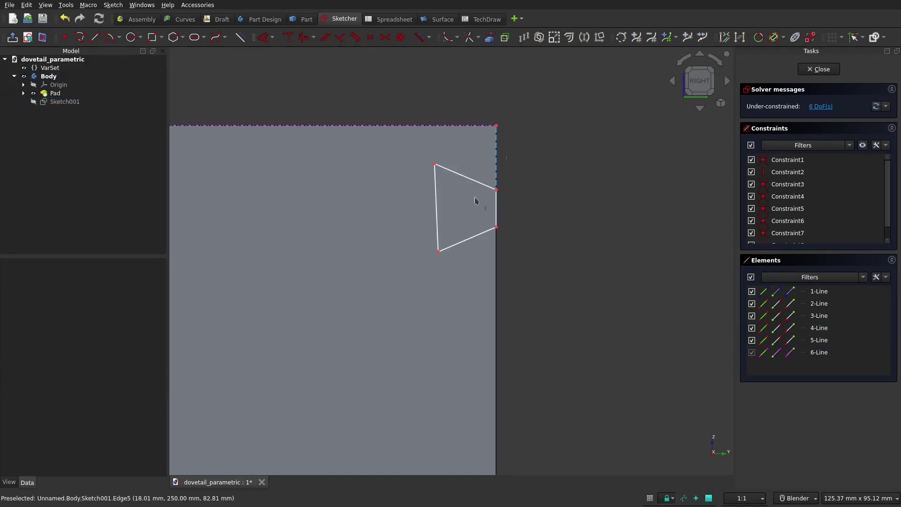
left_click(94, 37)
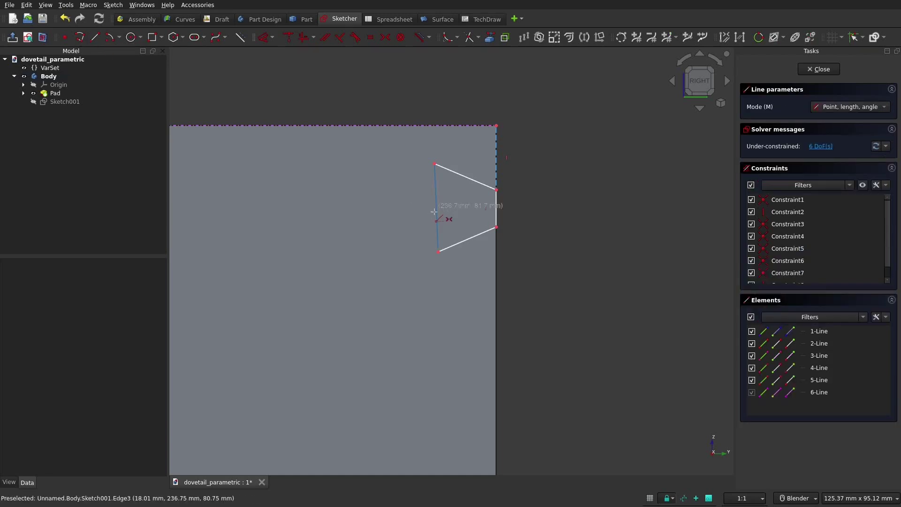
left_click(435, 207)
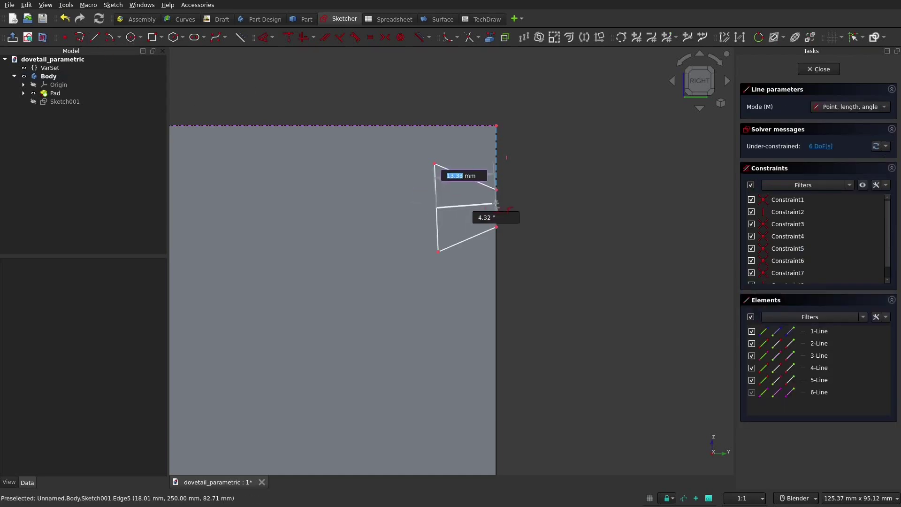
left_click(497, 203)
left_click(467, 206)
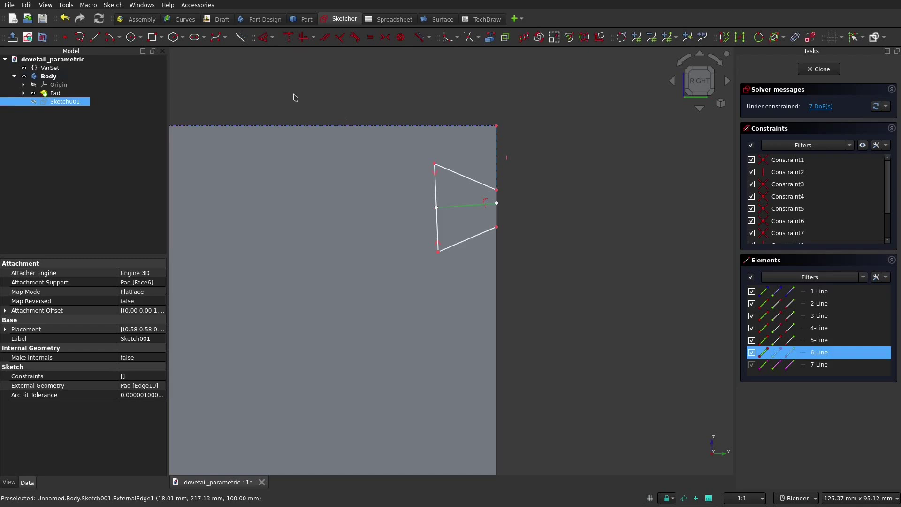
left_click(302, 39)
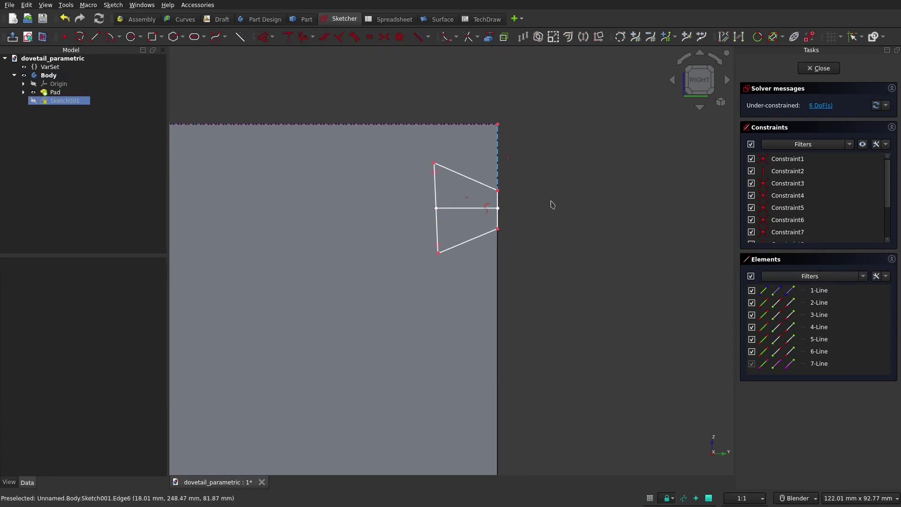
Constrain the trapezoid's long inner edge to be vertical.
scroll(546, 202, "up", 1)
left_click(411, 203)
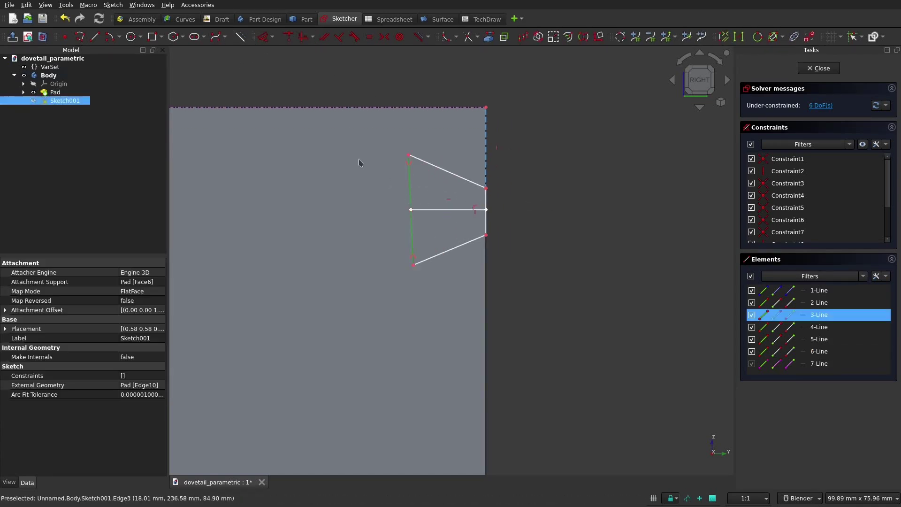
left_click(303, 37)
Make the trapezoid's two outer corners symmetric about the horizontal midline.
left_click_drag(486, 189, 486, 178)
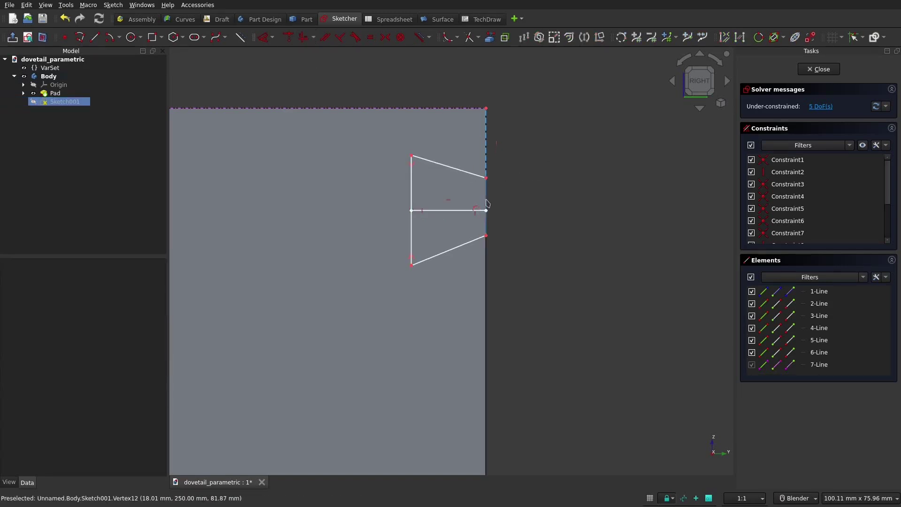
left_click(486, 178)
left_click(463, 211)
left_click(487, 232)
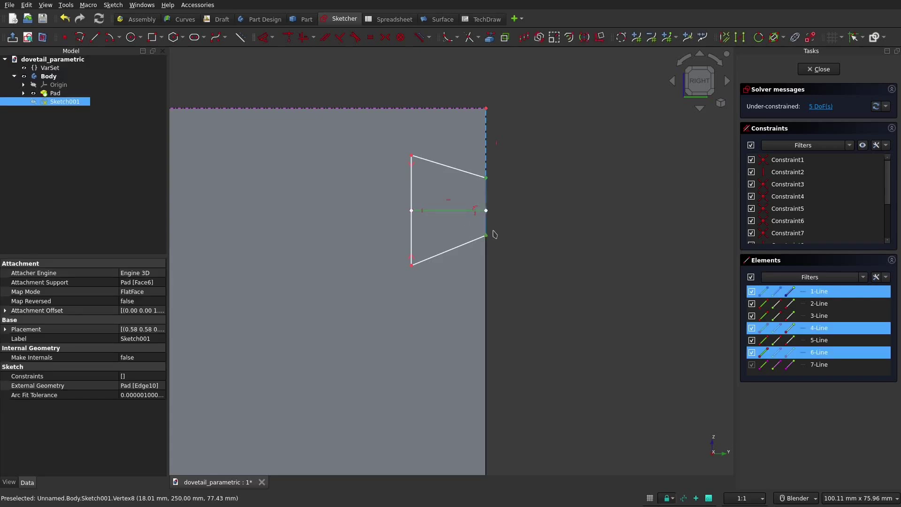
key("s")
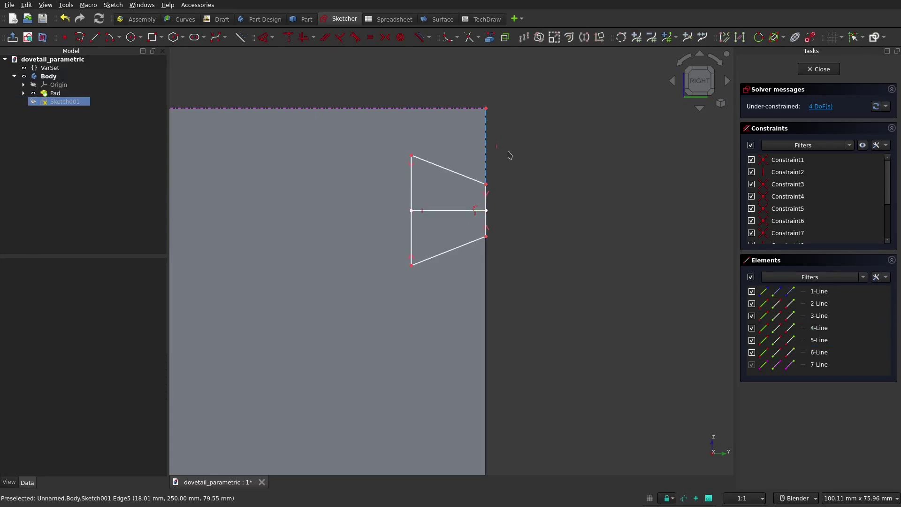
Dimension the angle between the trapezoid's upper slanted edge and the midline with the expression VarSet.Base_Socket_dent_angle.
key("d")
left_click(459, 176)
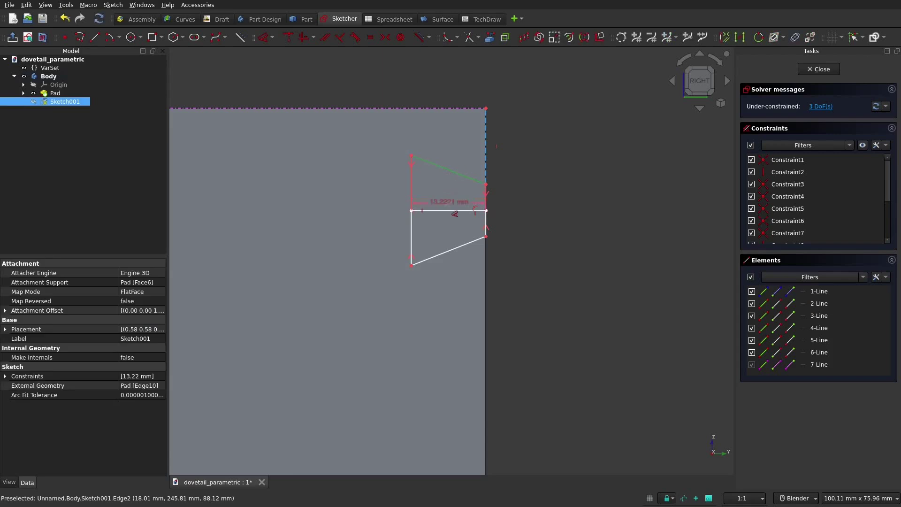
left_click(453, 211)
left_click(451, 193)
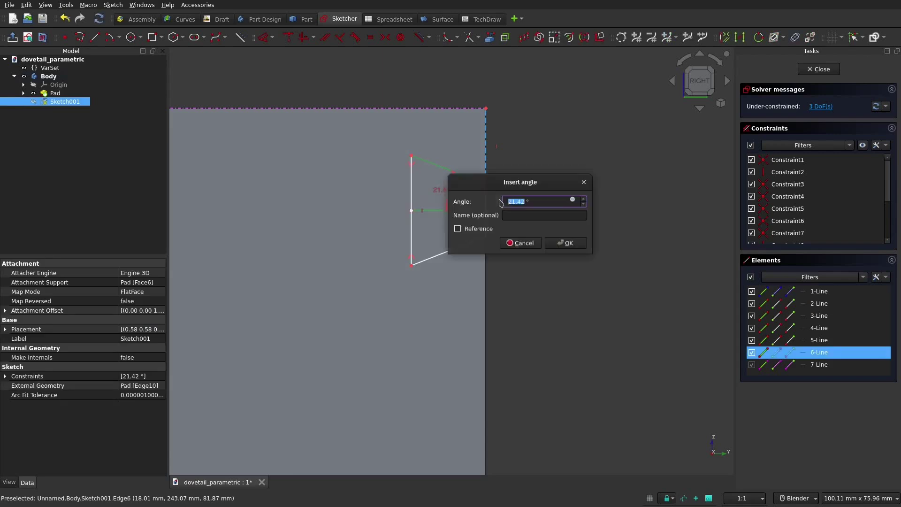
left_click(572, 200)
type("var")
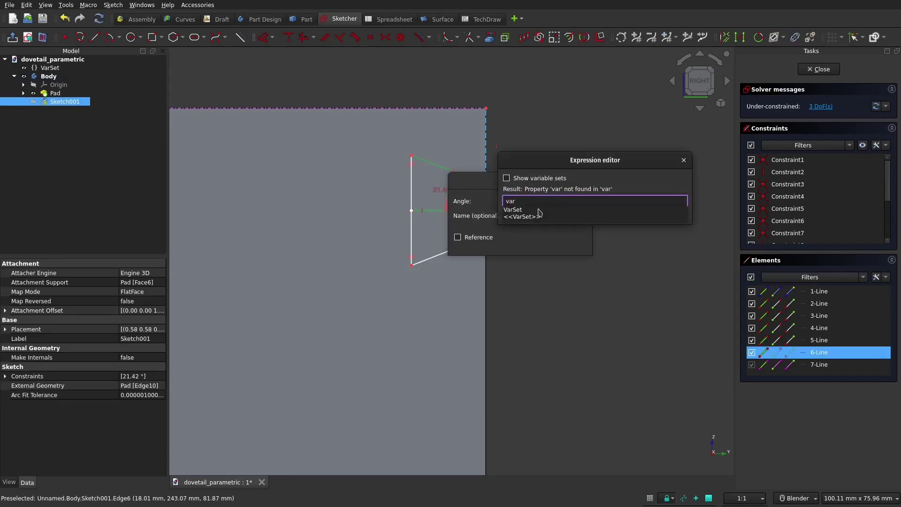
left_click(532, 210)
type("a")
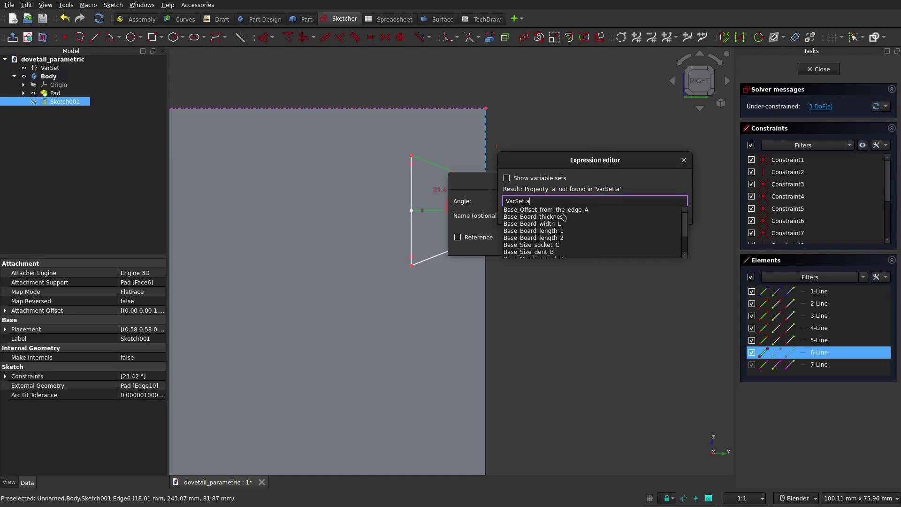
type("n")
left_click(538, 212)
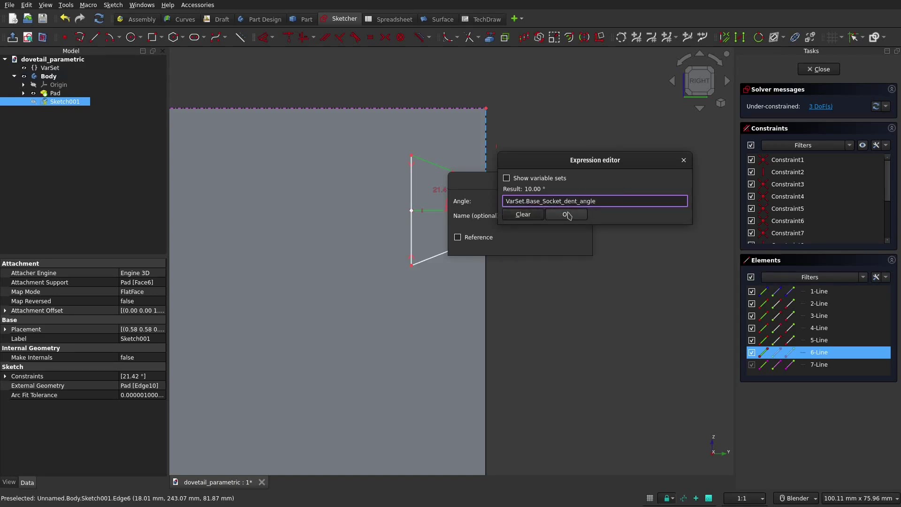
key("Return")
left_click(566, 243)
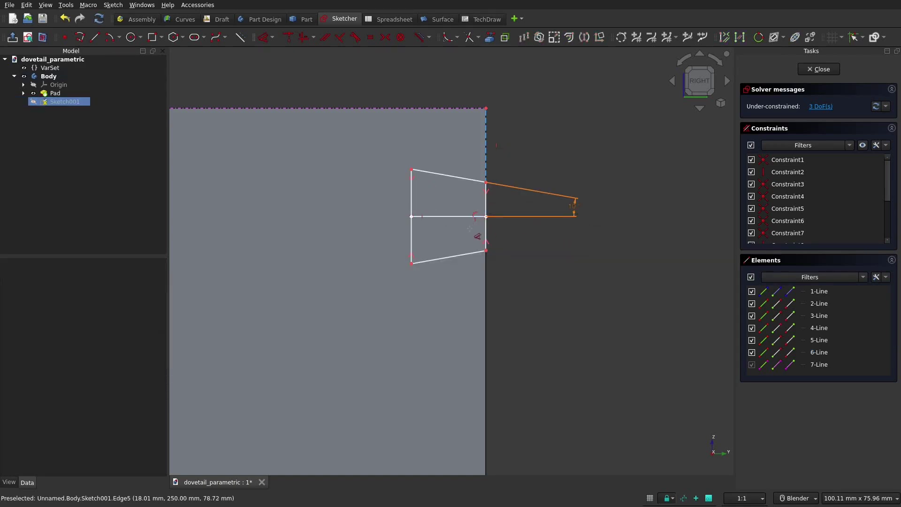
Try to dimension the angle between the trapezoid's lower slanted edge and the midline with the expression VarSet.Base_Socket_dent_angle.
left_click(465, 217)
left_click(473, 251)
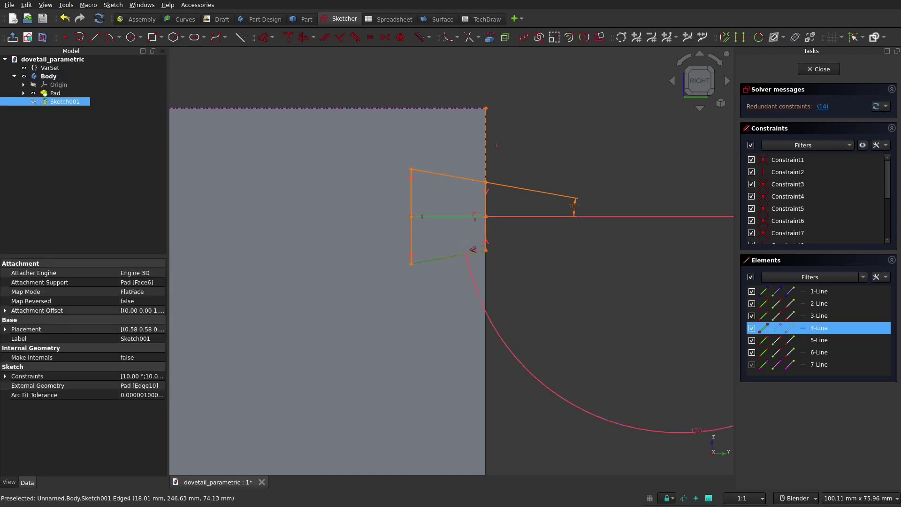
left_click(502, 241)
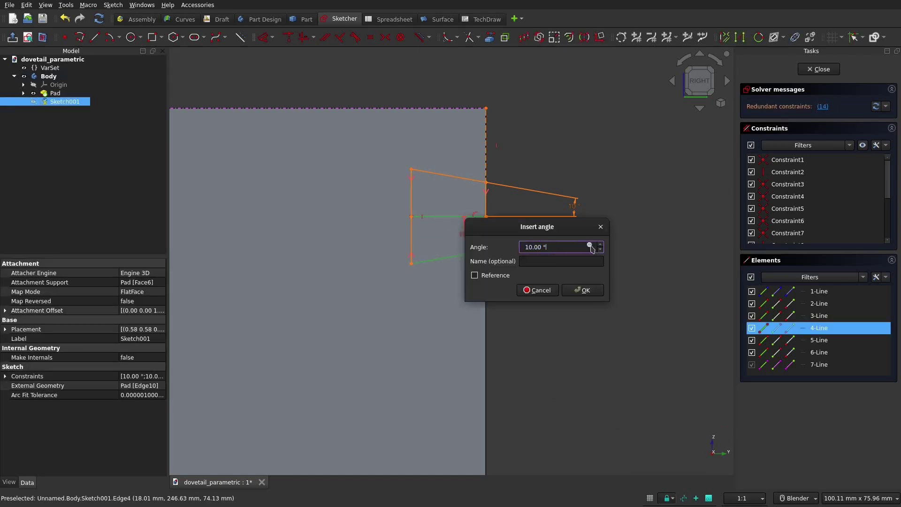
left_click(589, 245)
type("vars")
left_click(539, 256)
type("arSet.a")
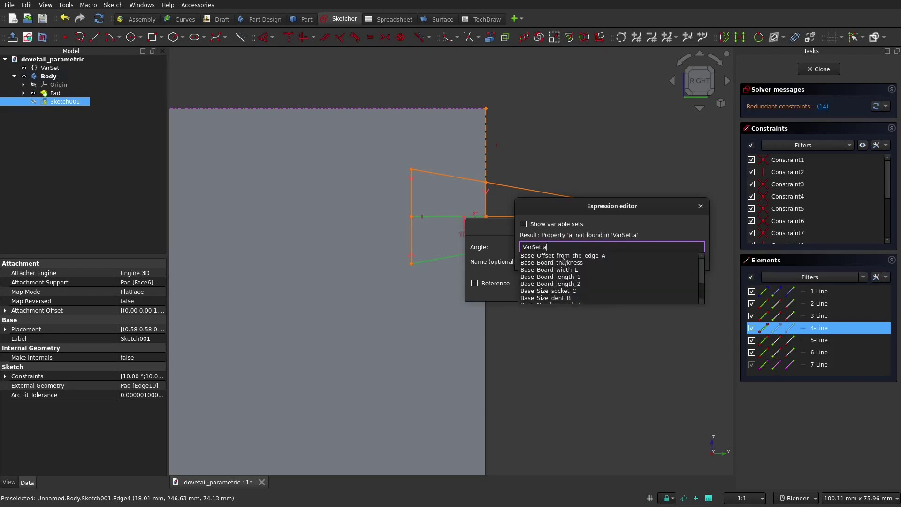
type("ng")
left_click(553, 257)
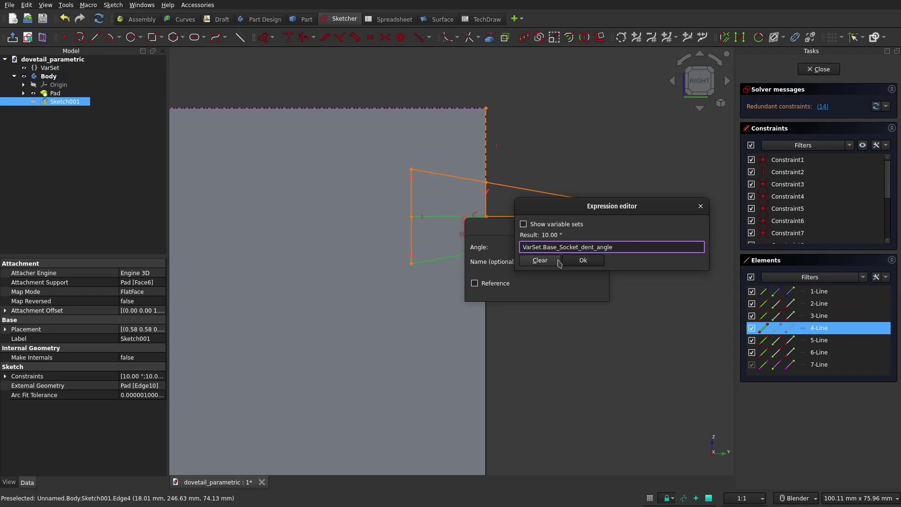
left_click(573, 258)
left_click(583, 290)
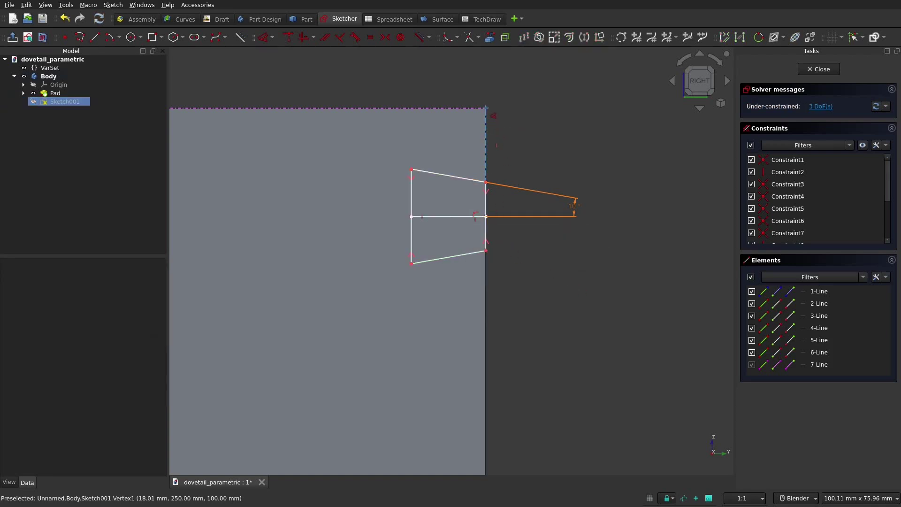
Dimension the height of the trapezoid's upper outer corner above the horizontal axis with the expression VarSet.Base_Board_width_L-VarSet.Base_Offset_from_the_edge_A.
scroll(486, 109, "down", 5)
middle_click_drag(428, 150, 578, 229, "shift")
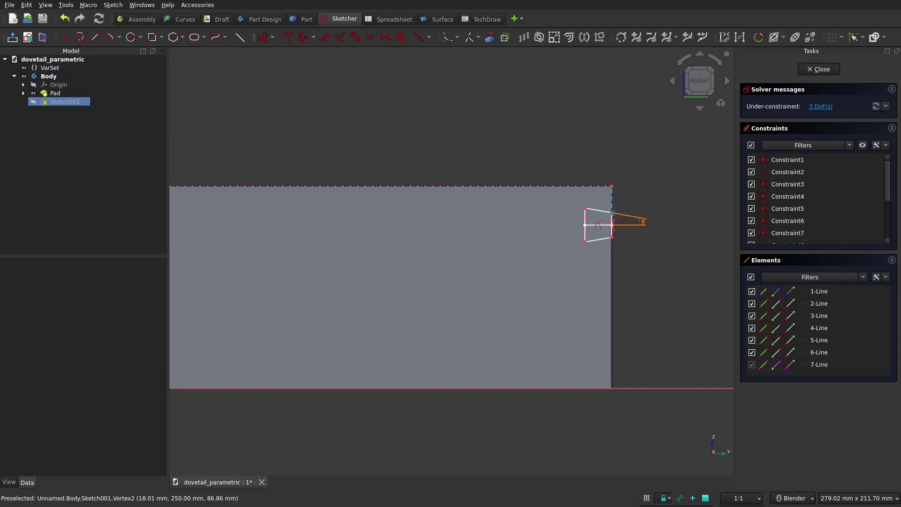
left_click(611, 212)
key("d")
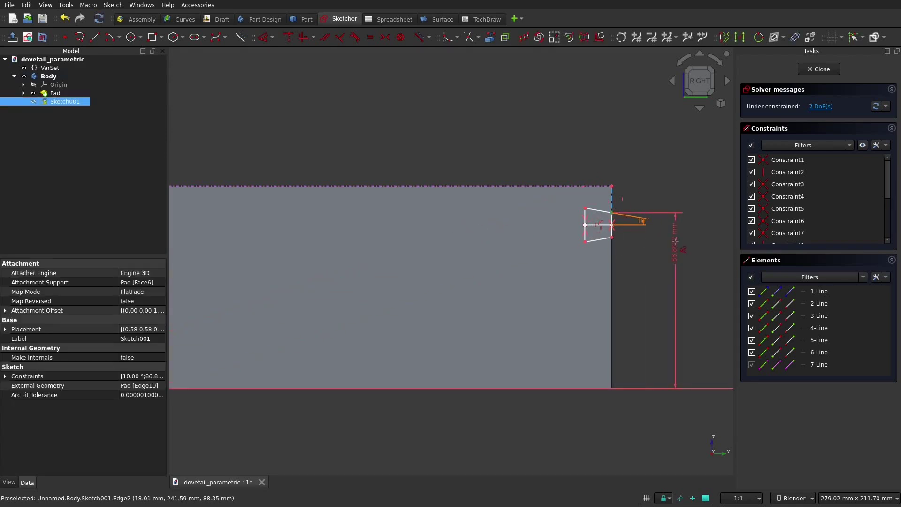
left_click(678, 245)
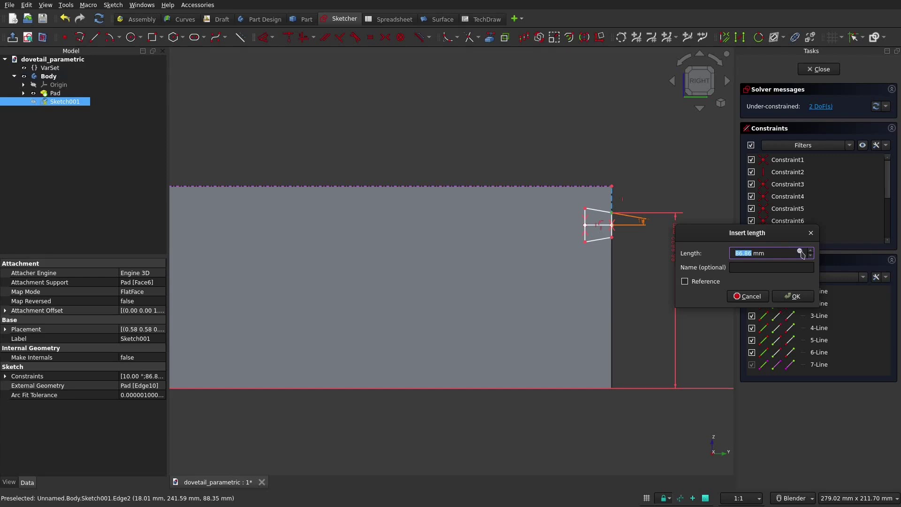
left_click(800, 253)
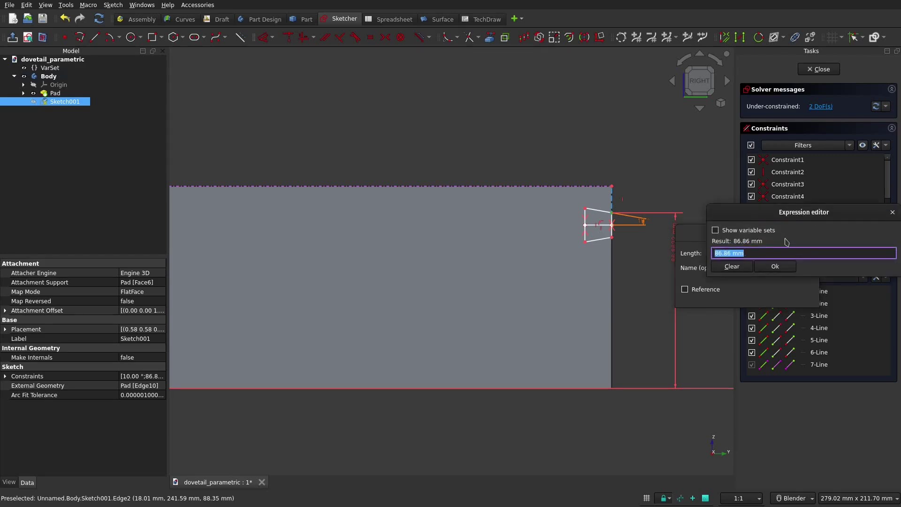
type("var")
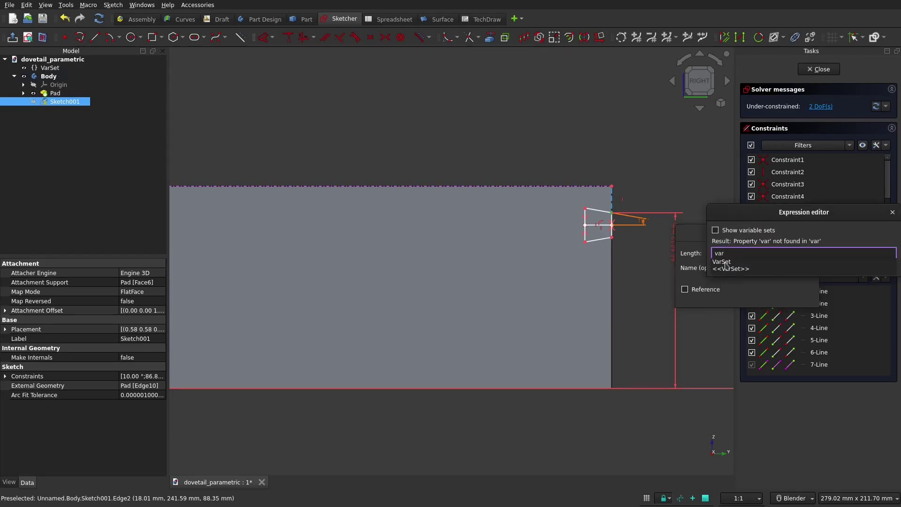
left_click(726, 264)
key("Down")
key("Down")
key("Down")
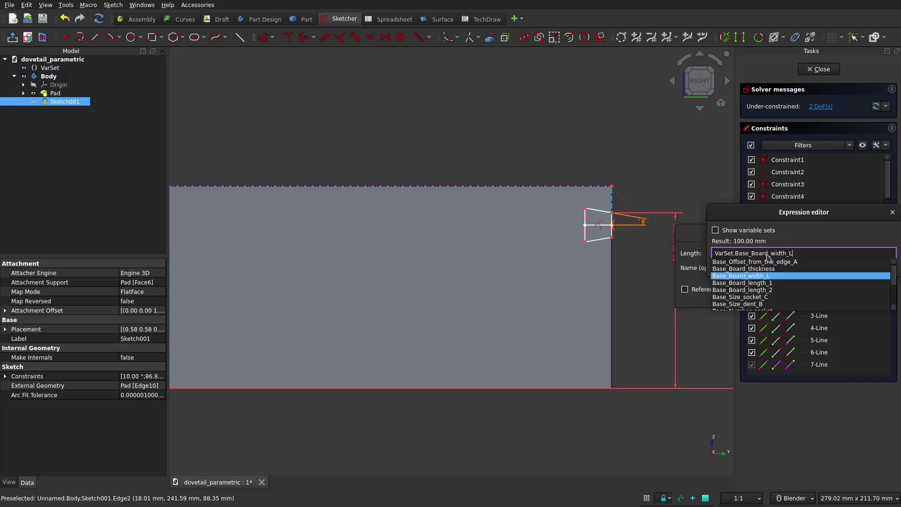
type("-")
type("var")
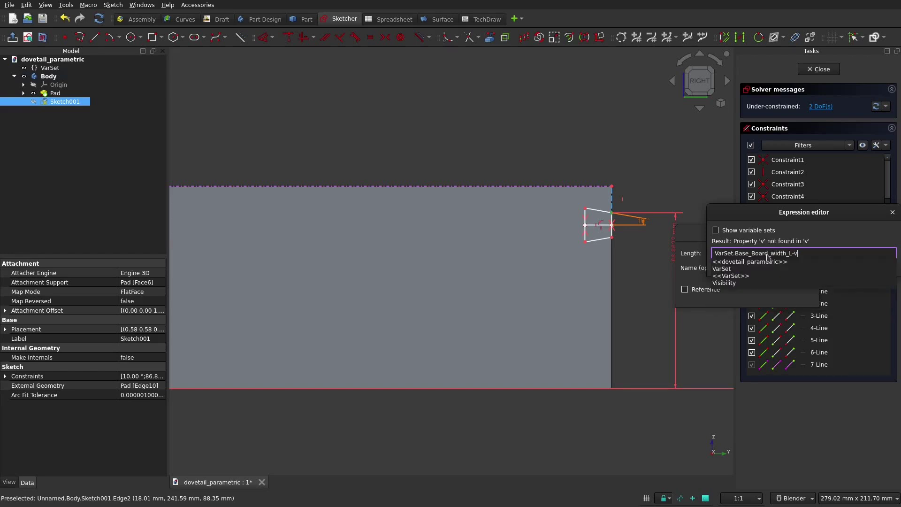
key("Down")
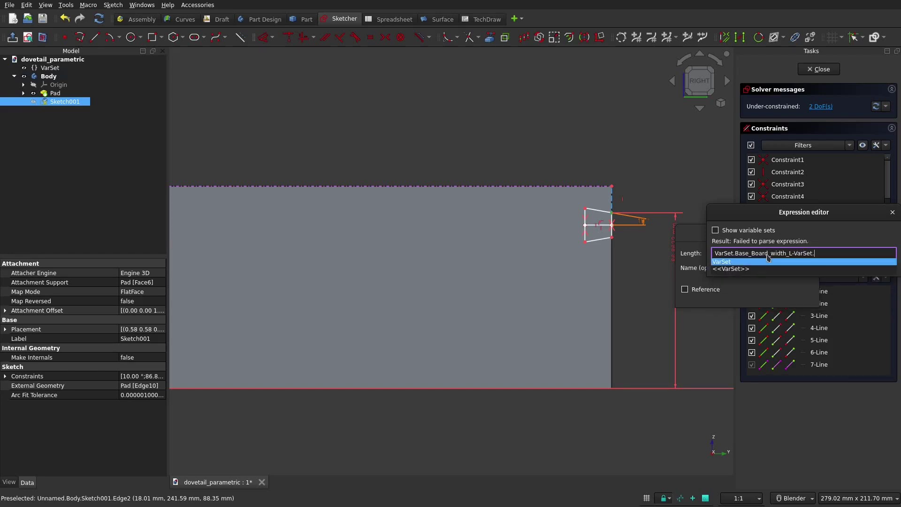
type("off")
key("Down")
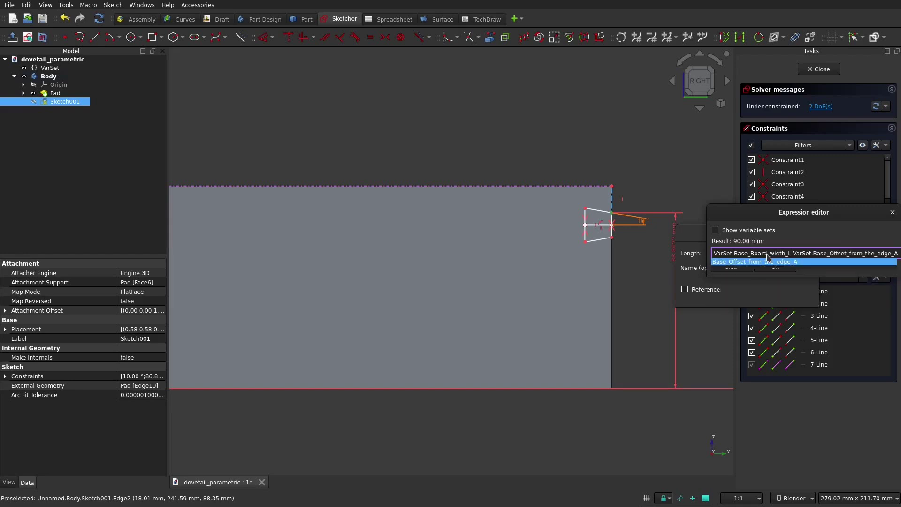
key("Return")
key("Return")
key("Return")
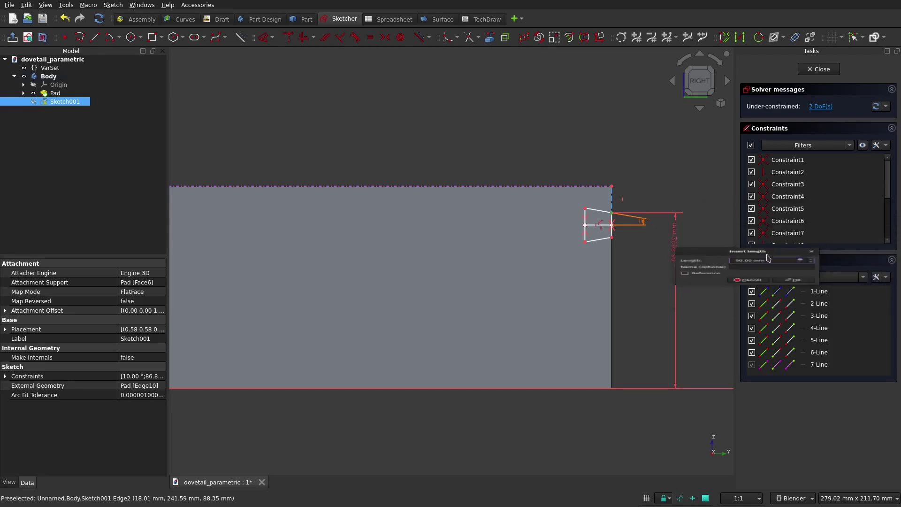
Dimension the height of the trapezoid's lower outer corner above the horizontal axis with the expression VarSet.Base_Board_width_L-VarSet.Base_Offset_from_the_edge_A-VarSet.Base_Size_socket_C.
scroll(623, 235, "up", 2)
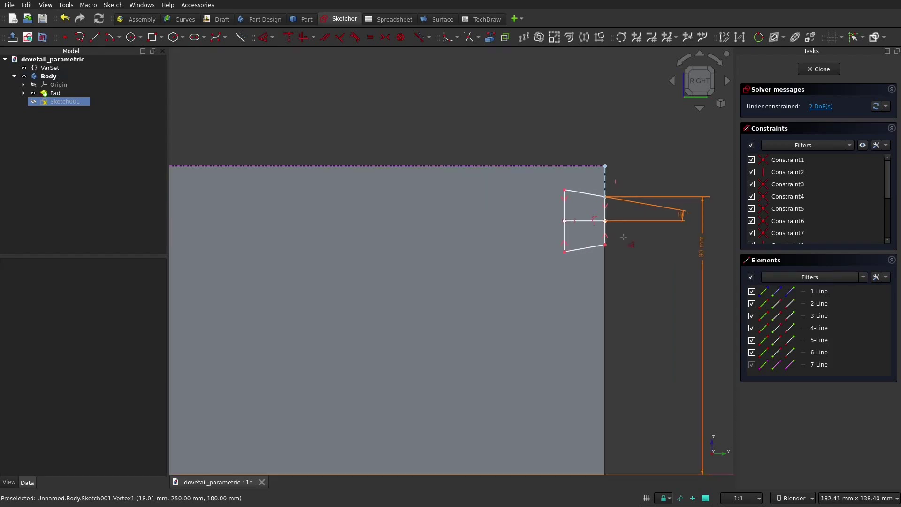
left_click(606, 246)
scroll(606, 245, "down", 5)
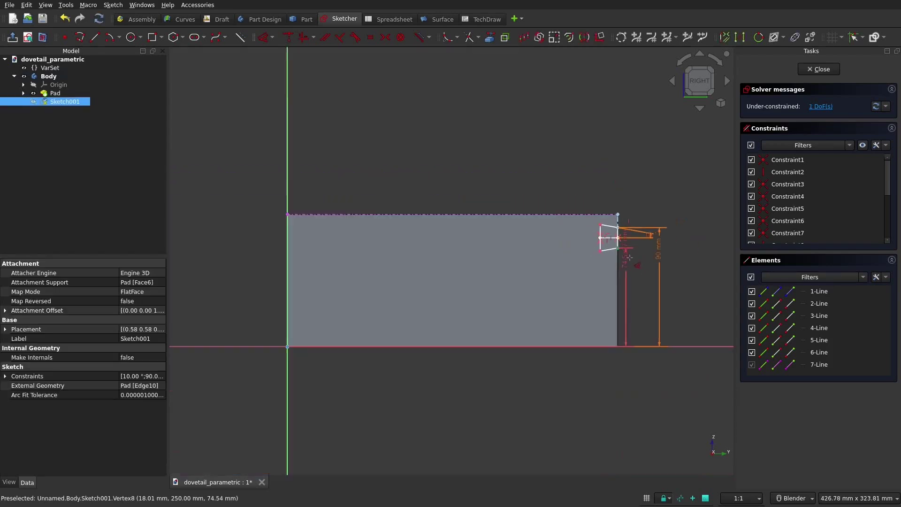
key("d")
left_click(693, 288)
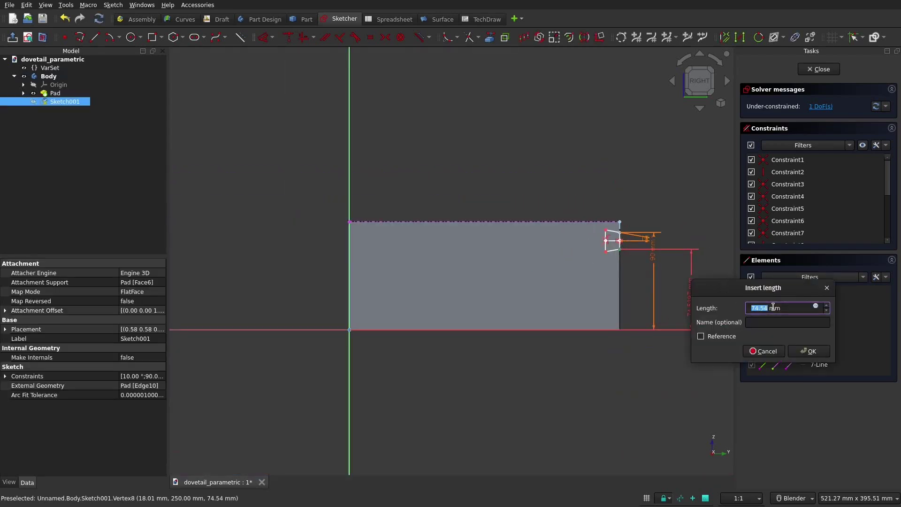
left_click(815, 307)
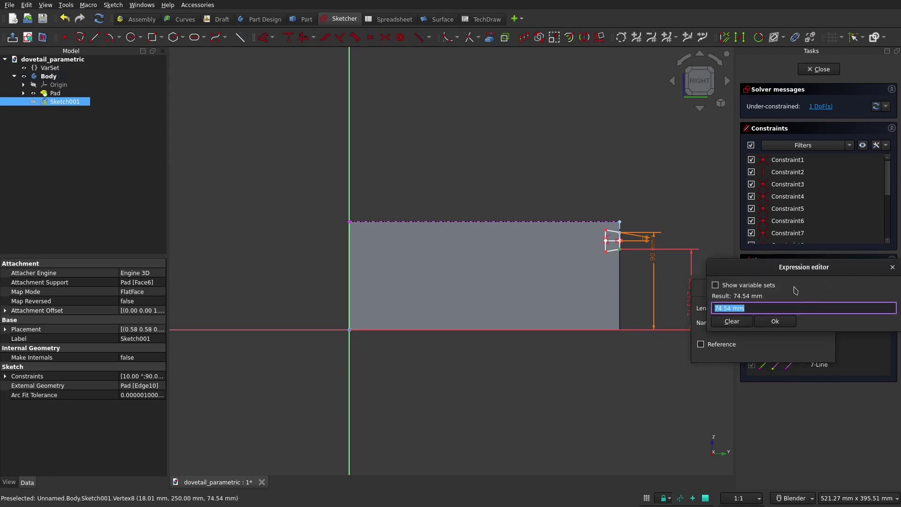
type("VarSet")
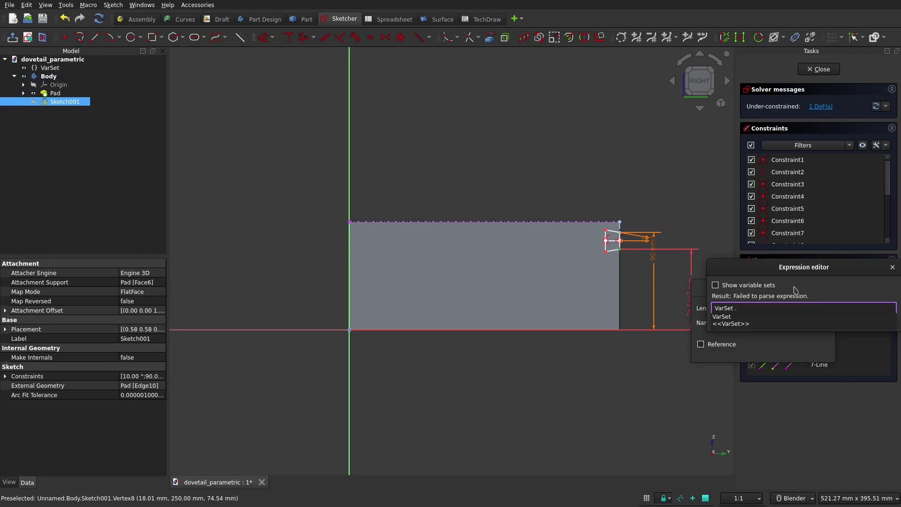
type(" w")
key("BackSpace")
key("Down")
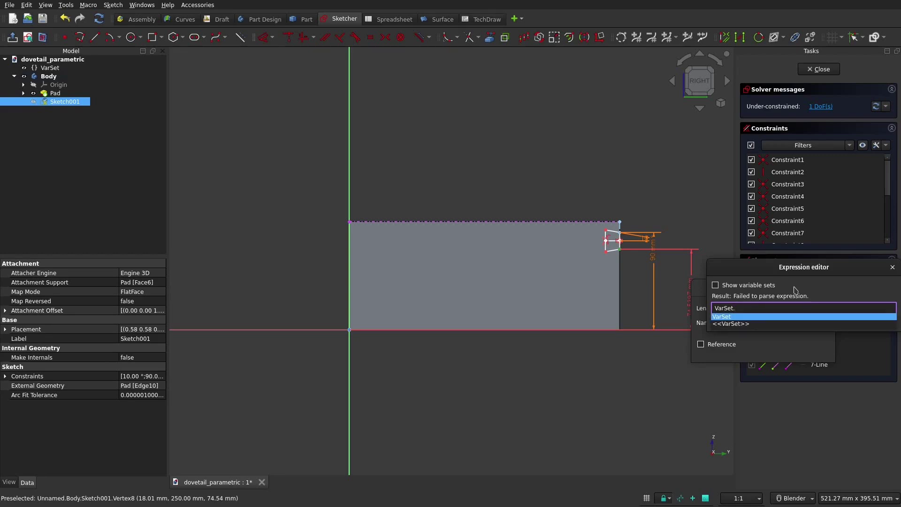
type("wi")
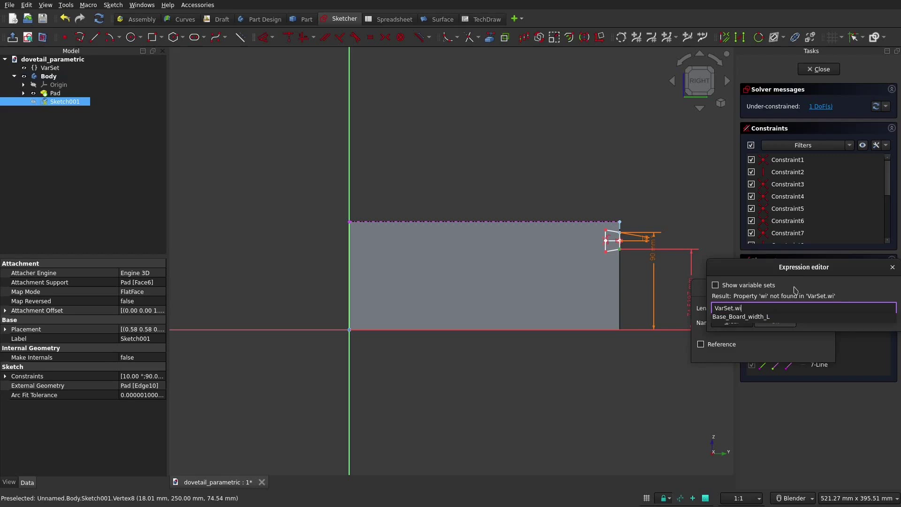
key("Down")
type("-")
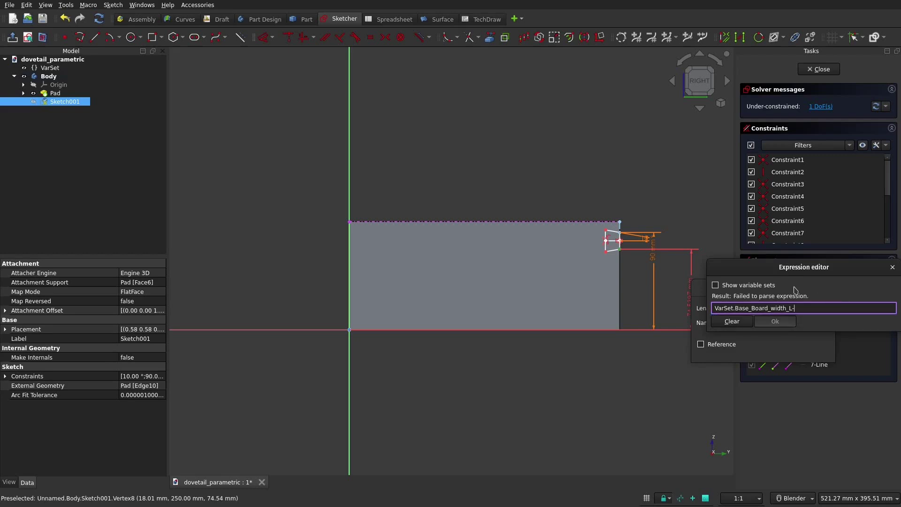
type("VarSet.Base_")
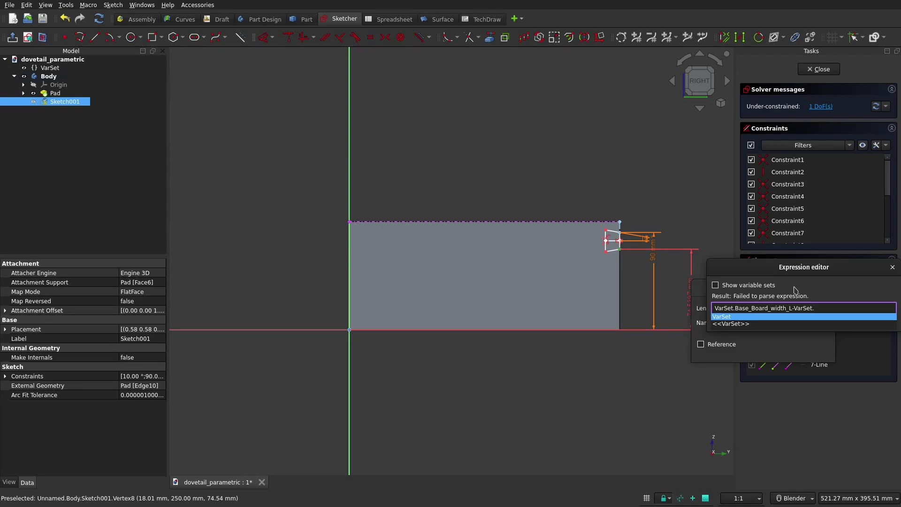
type("Offset")
key("Down")
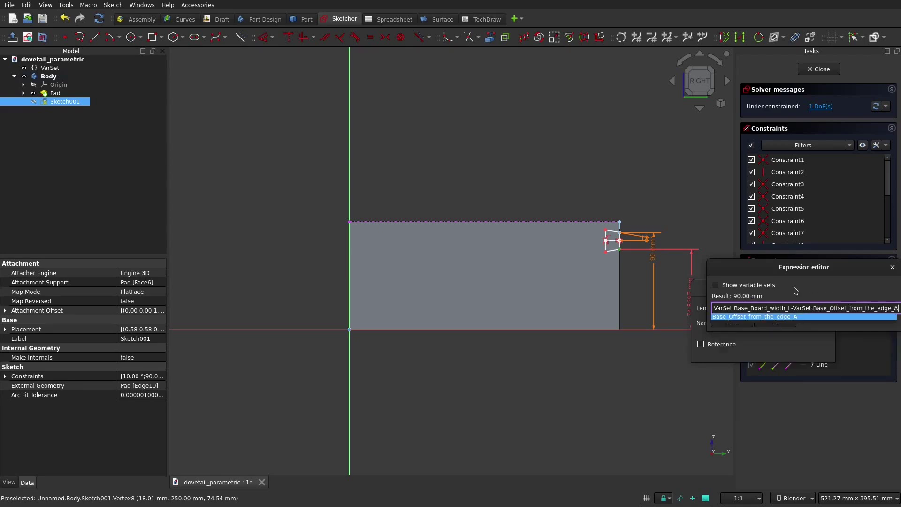
type("-var")
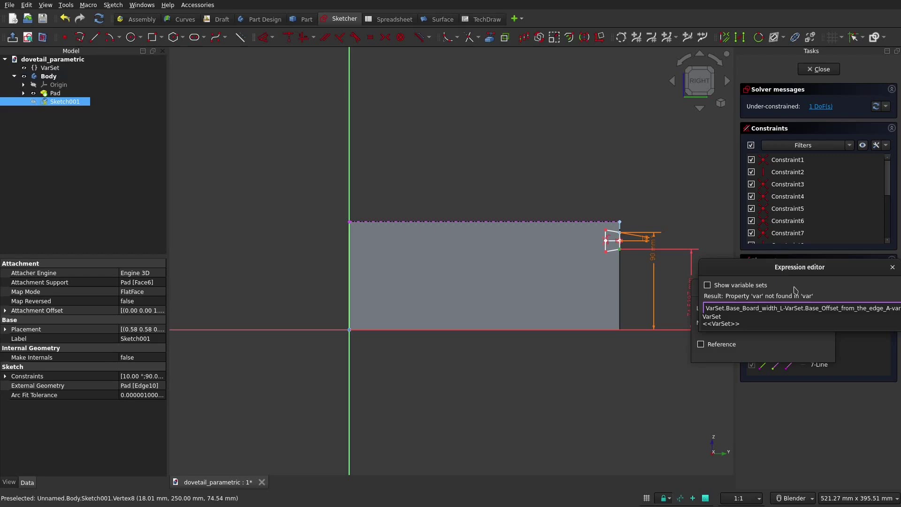
key("Down")
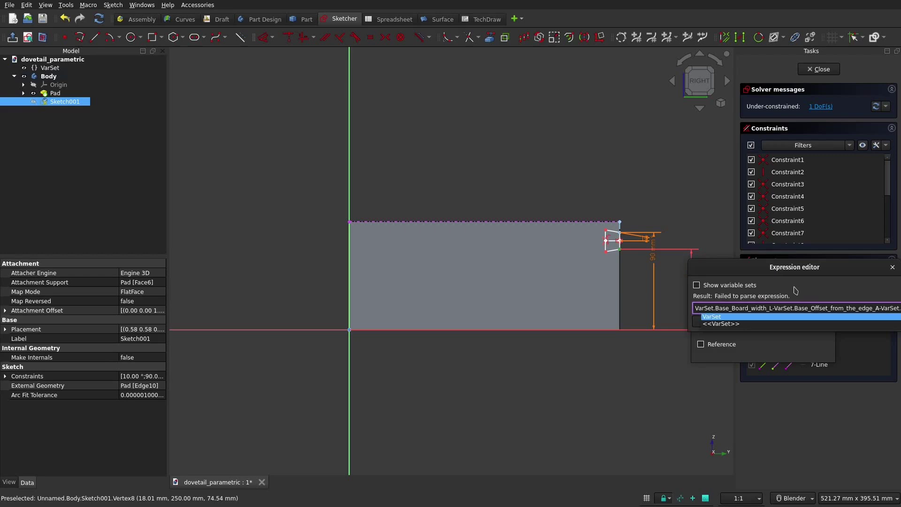
type("so")
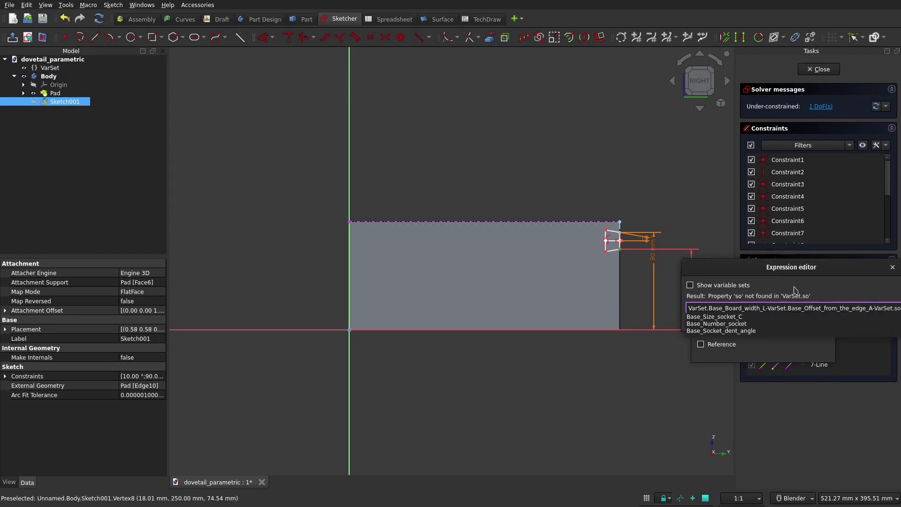
key("Down")
key("Return")
key("Return")
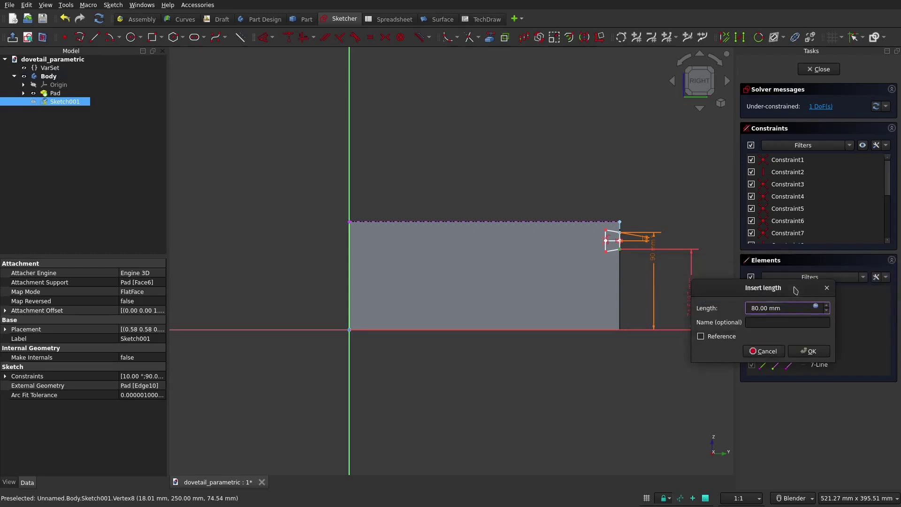
key("Return")
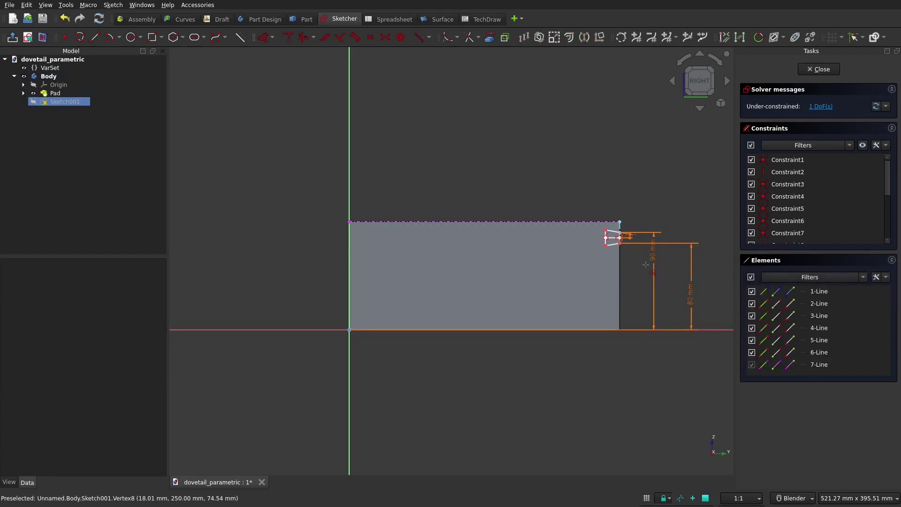
Move the trapezoid's lower inner corner to test which freedom remains in the sketch.
scroll(629, 246, "up", 5)
scroll(585, 233, "up", 2)
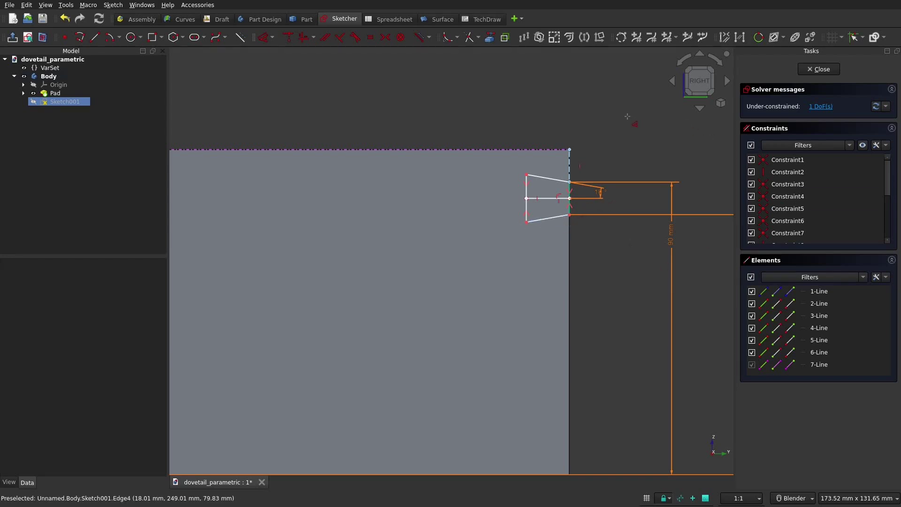
left_click_drag(527, 221, 518, 244)
Dimension the horizontal distance from the vertical axis to the trapezoid's long inner edge with the expression VarSet.Base_Board_length_1/2-VarSet.Base_Board_thickness.
scroll(606, 268, "down", 2)
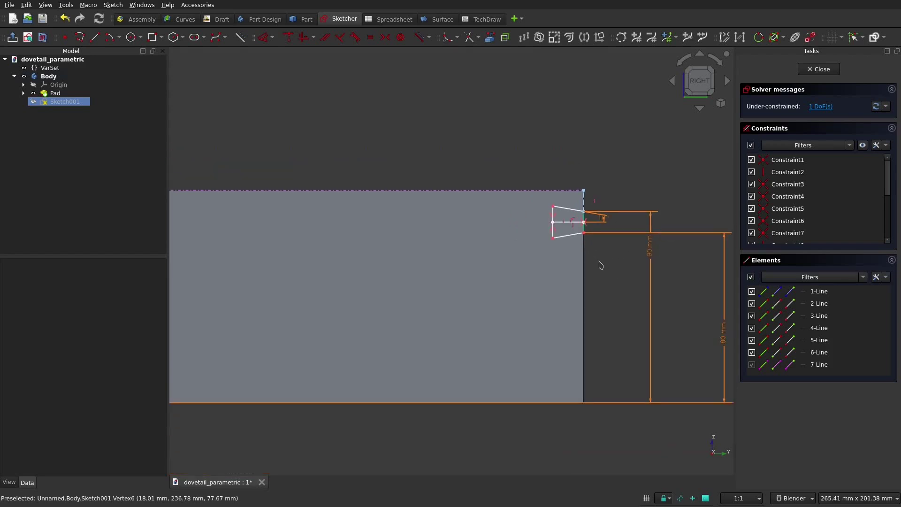
scroll(585, 257, "down", 2)
scroll(564, 239, "up", 3)
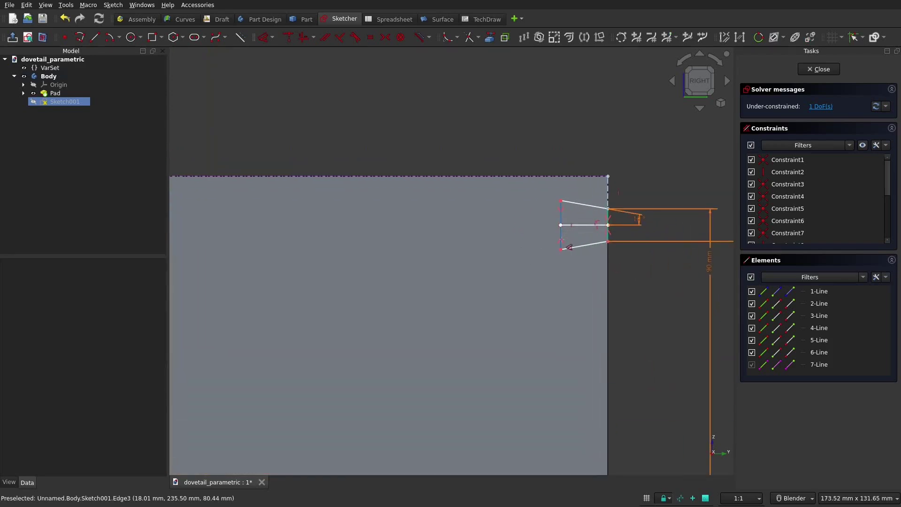
left_click(563, 238)
scroll(512, 256, "down", 5)
left_click(243, 259)
left_click(337, 187)
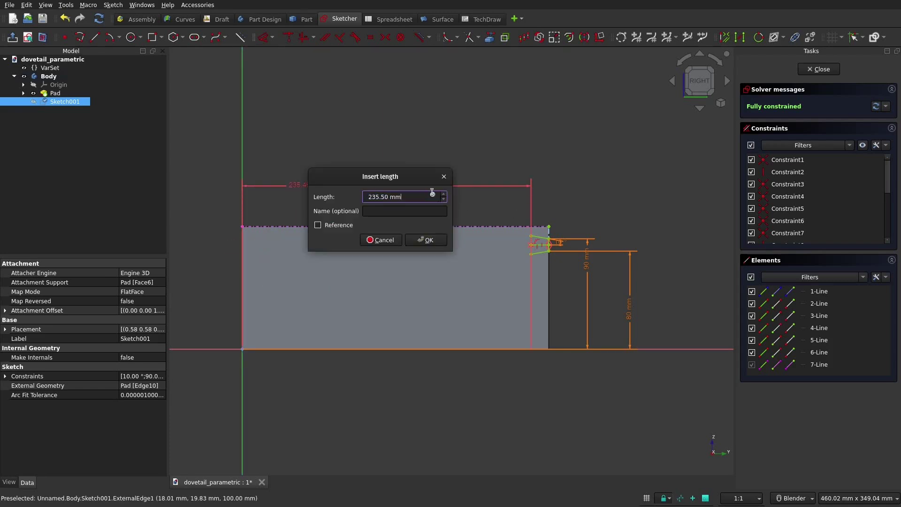
left_click(433, 196)
type("var")
key("Down")
type(".")
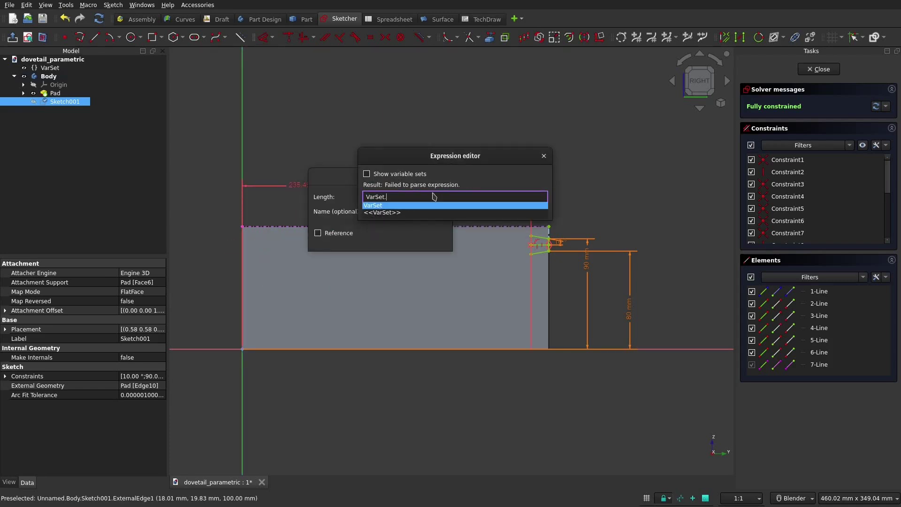
type("len")
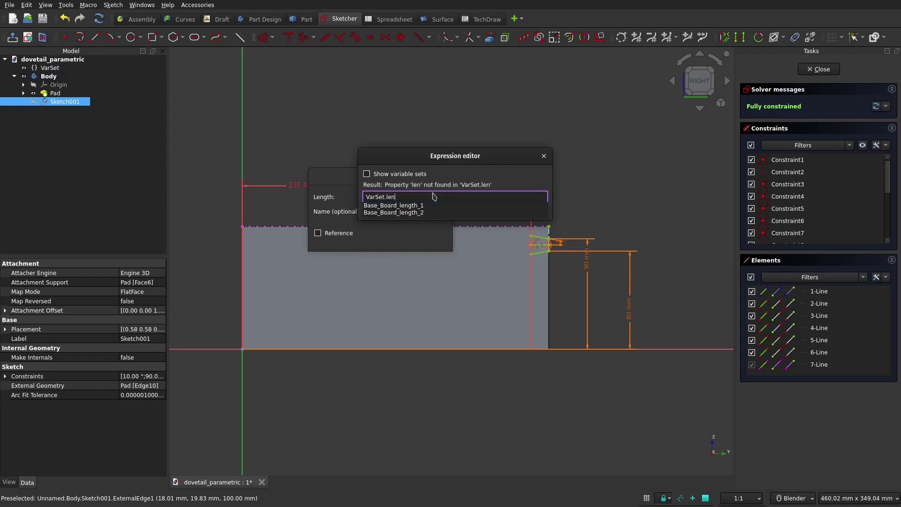
key("Down")
type("/2-")
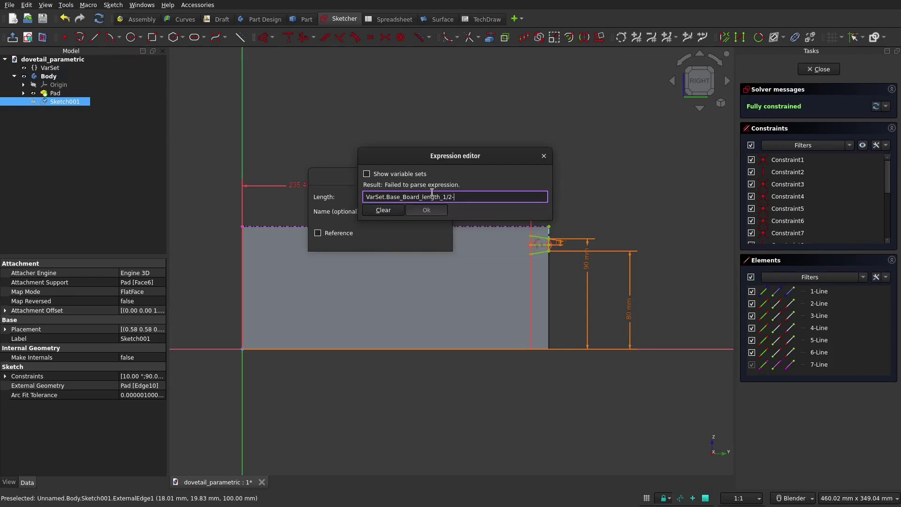
type("var")
key("Down")
key("Return")
type("th")
key("Down")
key("Down")
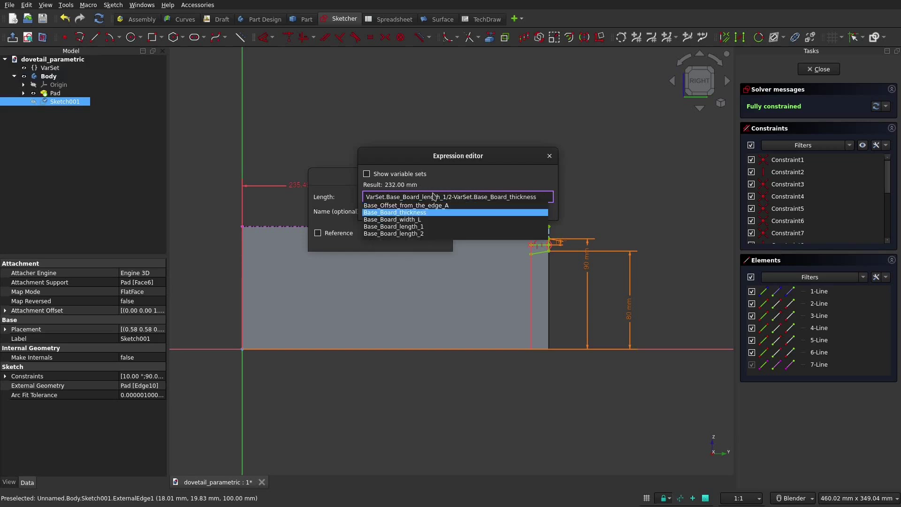
key("Return")
key("Return")
key("Return")
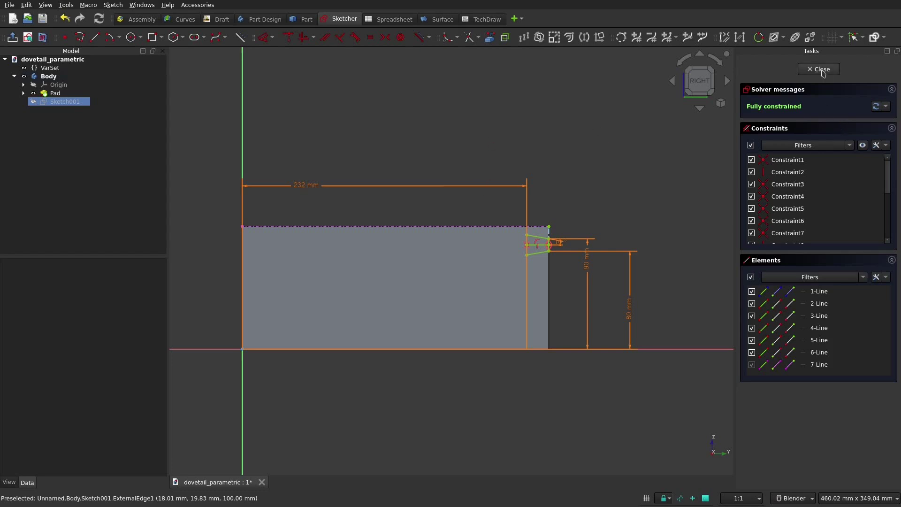
scroll(540, 243, "up", 8)
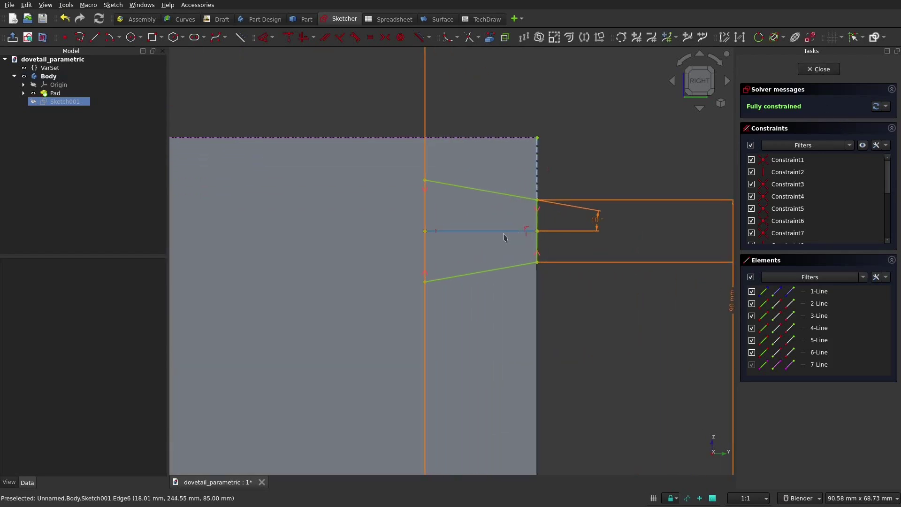
Convert the trapezoid's horizontal centre line to construction geometry and close the sketch.
left_click(503, 234)
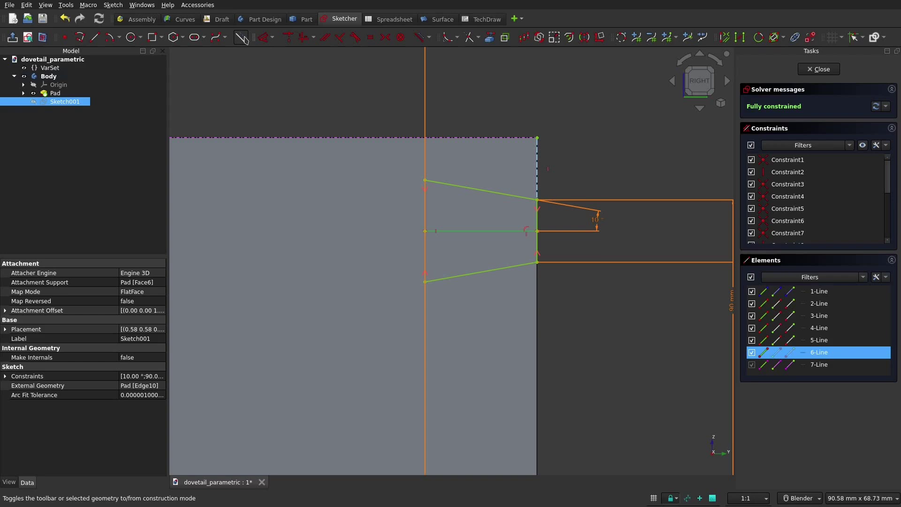
left_click(240, 37)
left_click(821, 70)
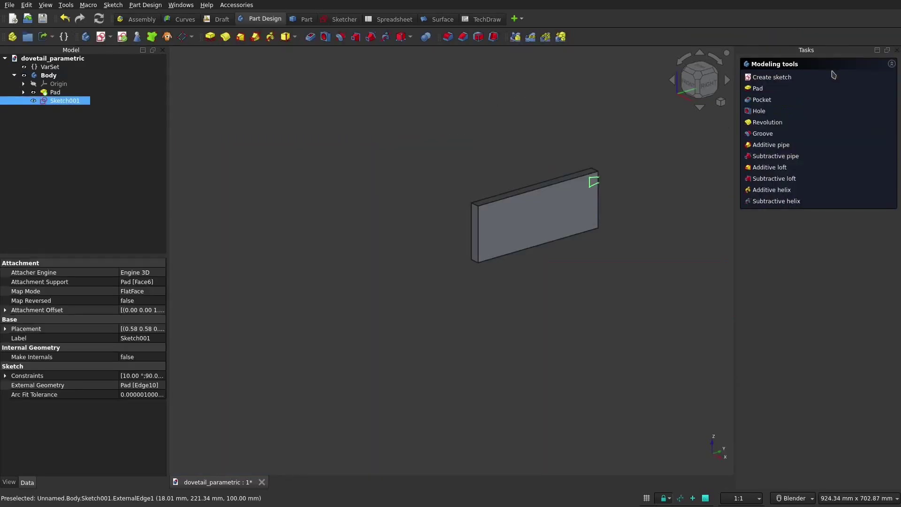
Cut the dovetail sketch through the board with a Through all pocket.
left_click(765, 99)
left_click(839, 106)
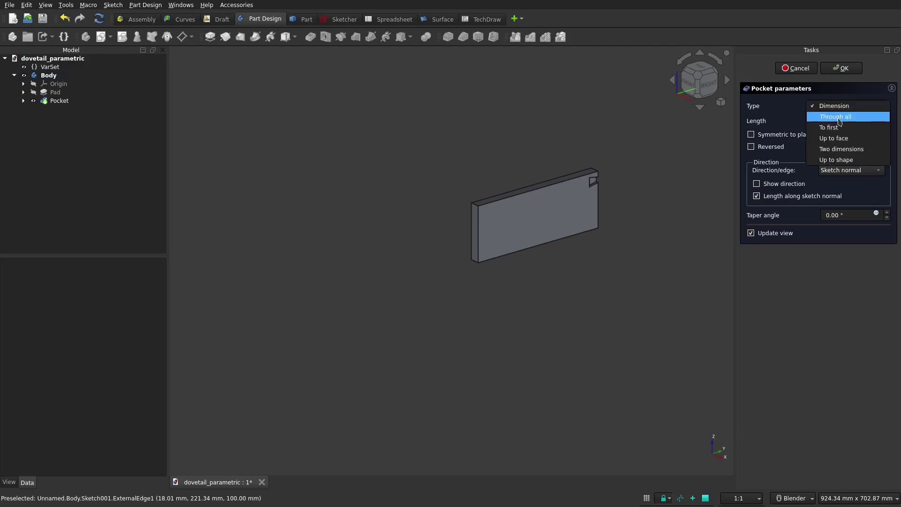
left_click(840, 116)
left_click(841, 68)
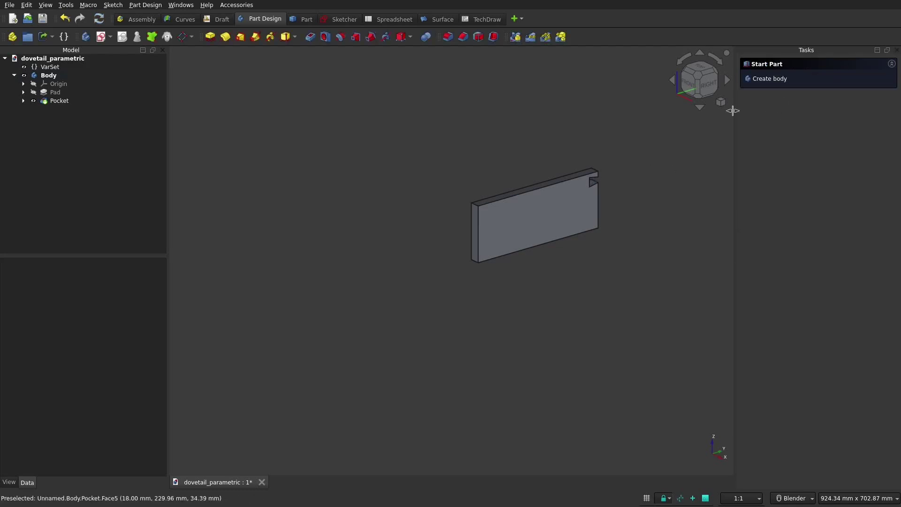
Start a linear pattern of the pocket along the reversed base Z axis, using Offset mode.
left_click(59, 100)
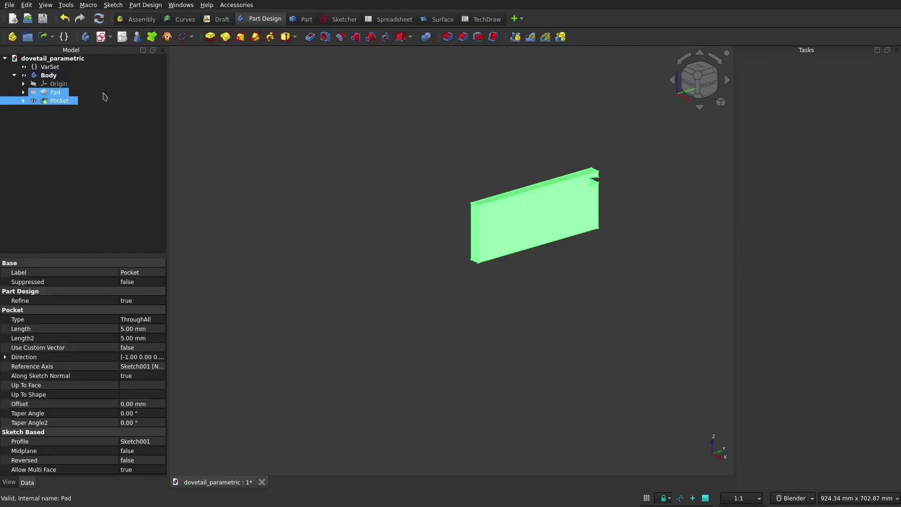
left_click(531, 37)
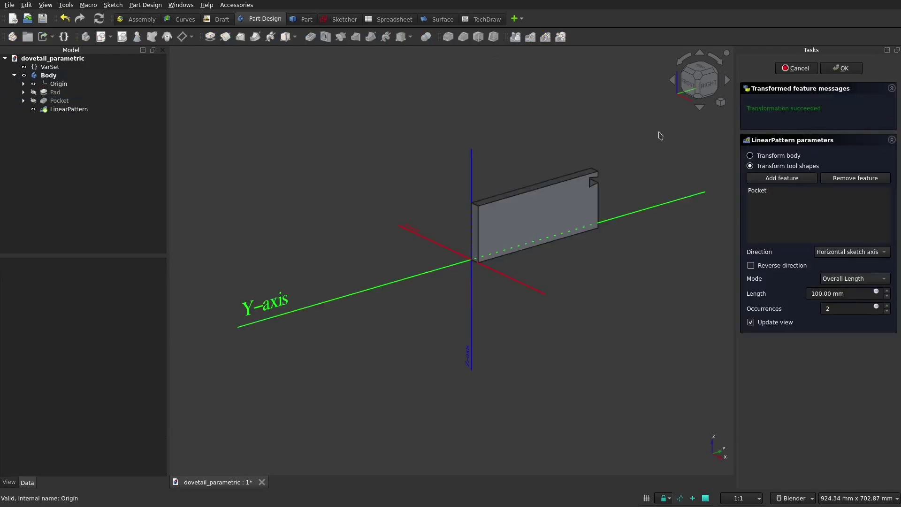
left_click(855, 252)
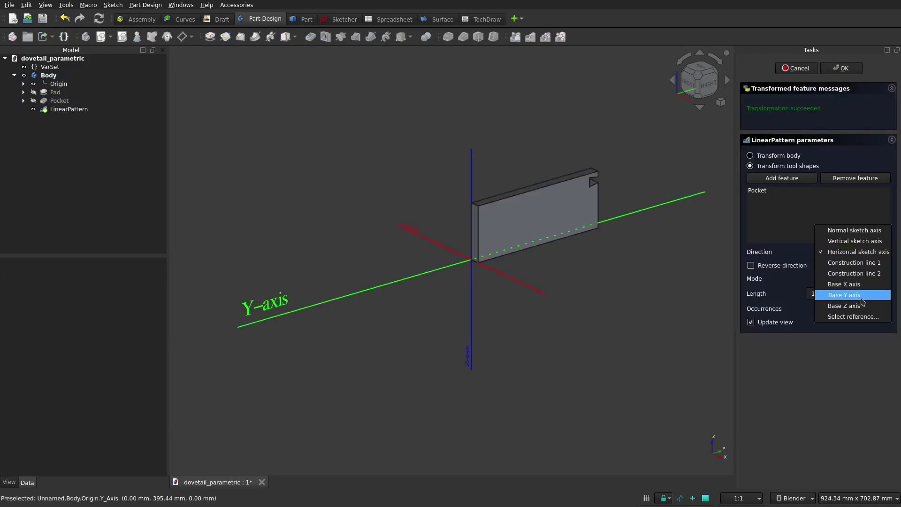
left_click(845, 306)
left_click(765, 266)
left_click(854, 279)
left_click(850, 289)
Set the linear pattern's offset to the expression VarSet.Base_Size_socket_C+VarSet.Base_Size_dent_B.
left_click(876, 292)
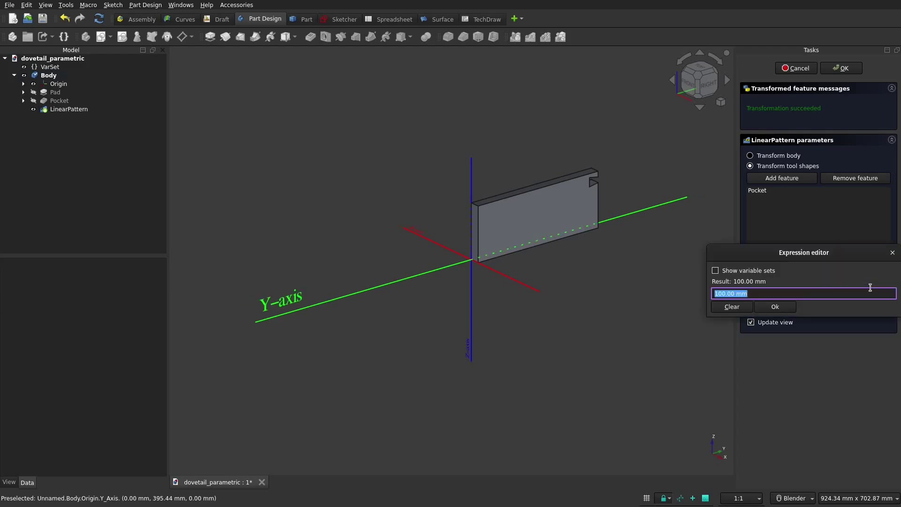
type("var*")
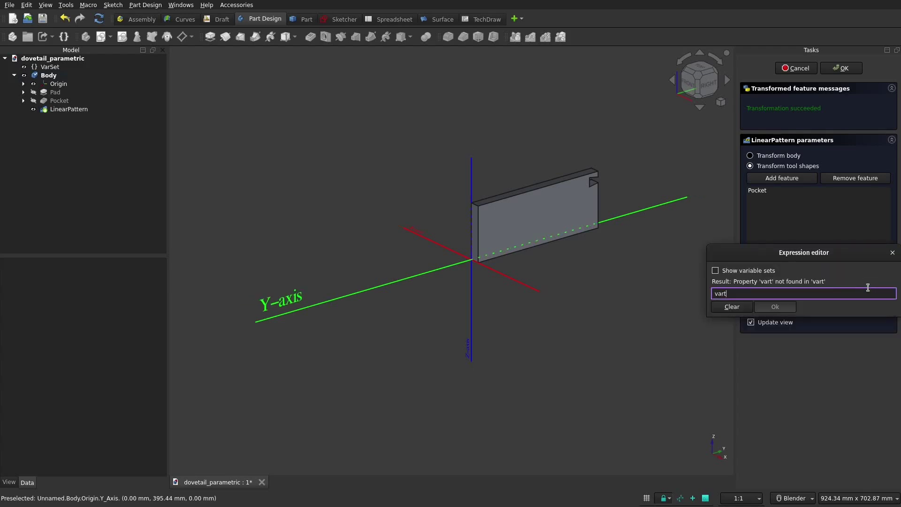
key("BackSpace")
key("Down")
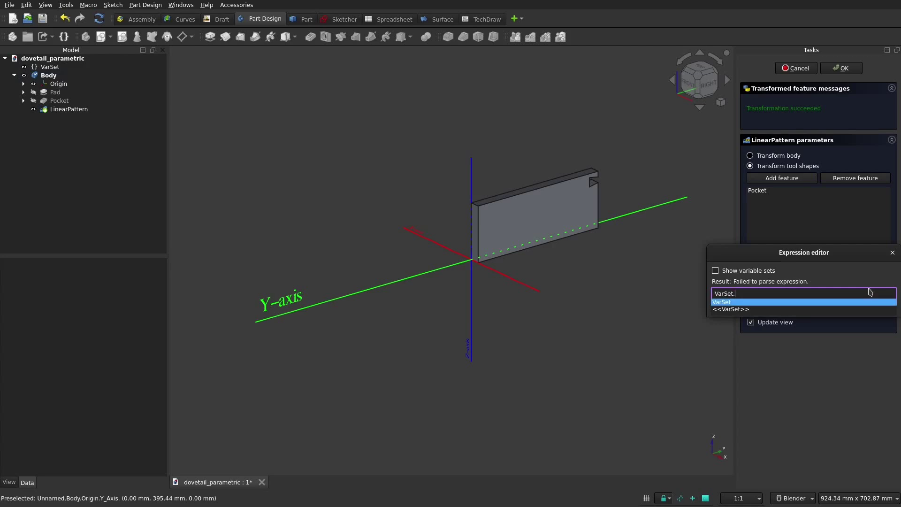
key("Down")
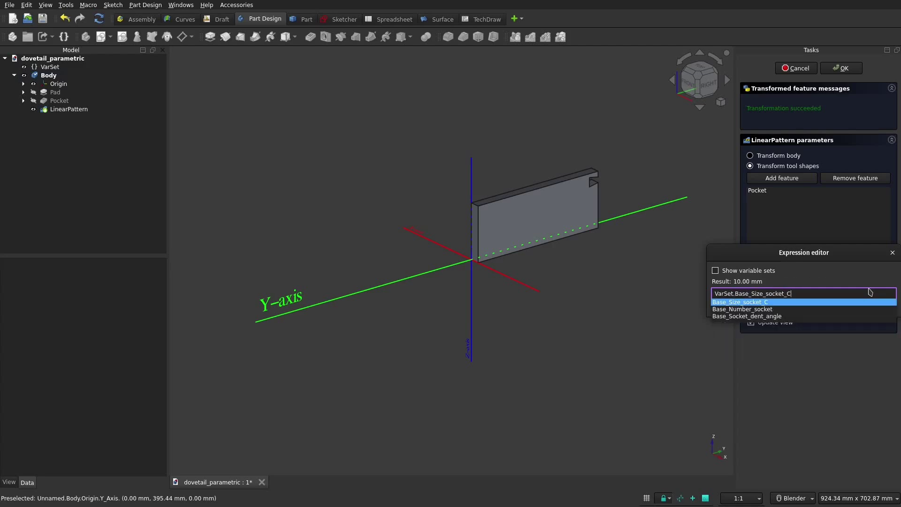
type("-")
key("BackSpace")
type("+")
type("VarSet.Ba")
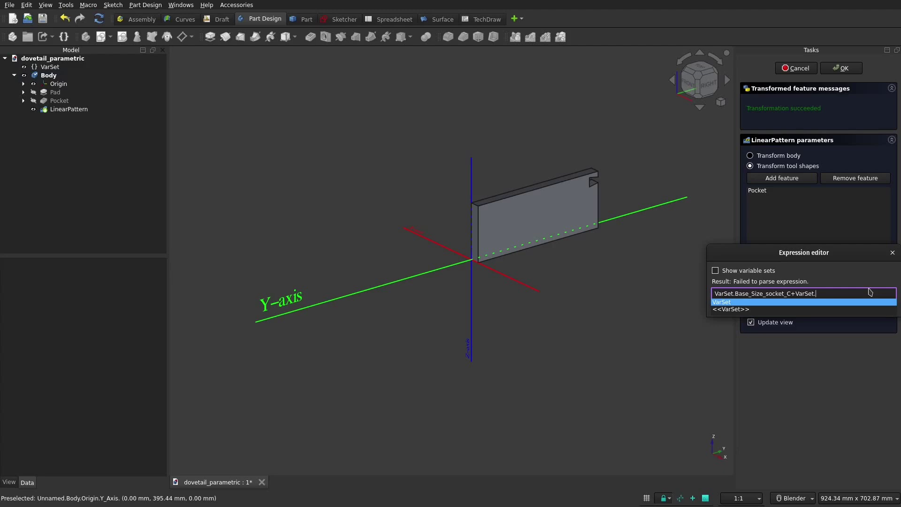
type("se_S")
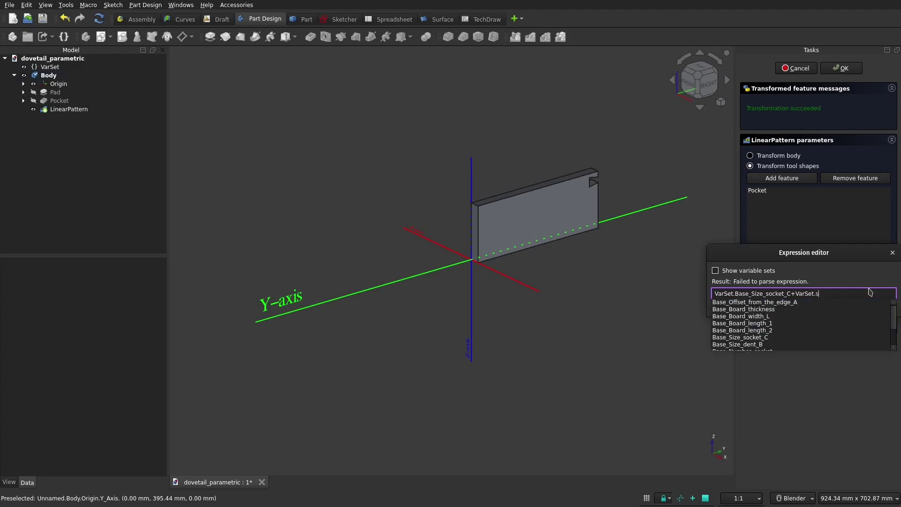
type("i")
key("Down")
key("Down")
key("Return")
key("Return")
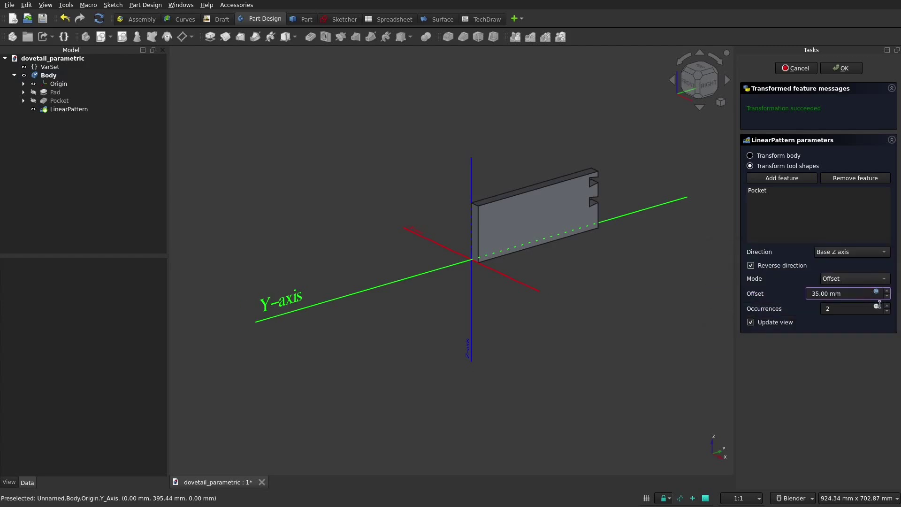
Set the pattern's occurrences to the expression VarSet.Base_Number_socket and finish the linear pattern.
left_click(876, 306)
left_click_drag(873, 268, 639, 278)
type("VarSet")
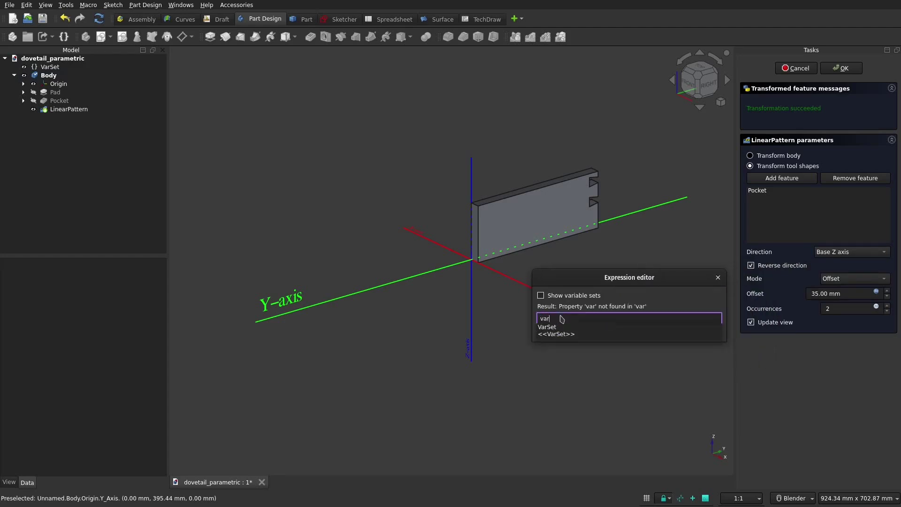
type(".")
key("Down")
key("Down")
key("Down")
key("Down")
key("Down")
key("Return")
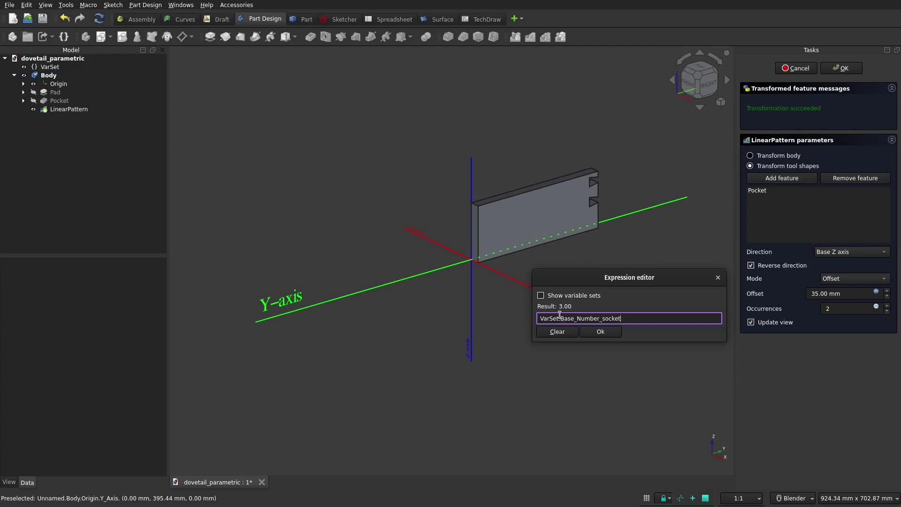
key("Return")
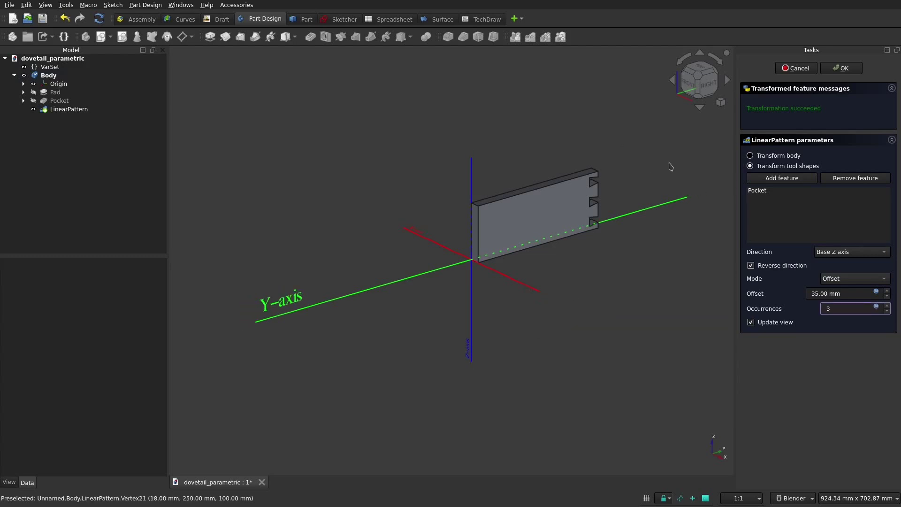
left_click(840, 69)
Test the parametric board by setting Number_socket to 4 in the variable set.
middle_click_drag(592, 218, 555, 243)
middle_click_drag(555, 244, 572, 219)
scroll(553, 252, "up", 3)
left_click(49, 108)
left_click(50, 66)
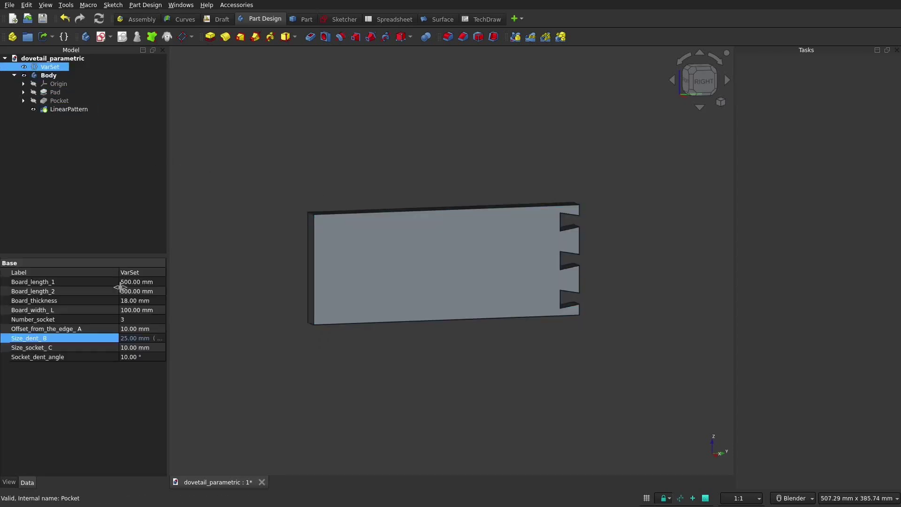
left_click(126, 321)
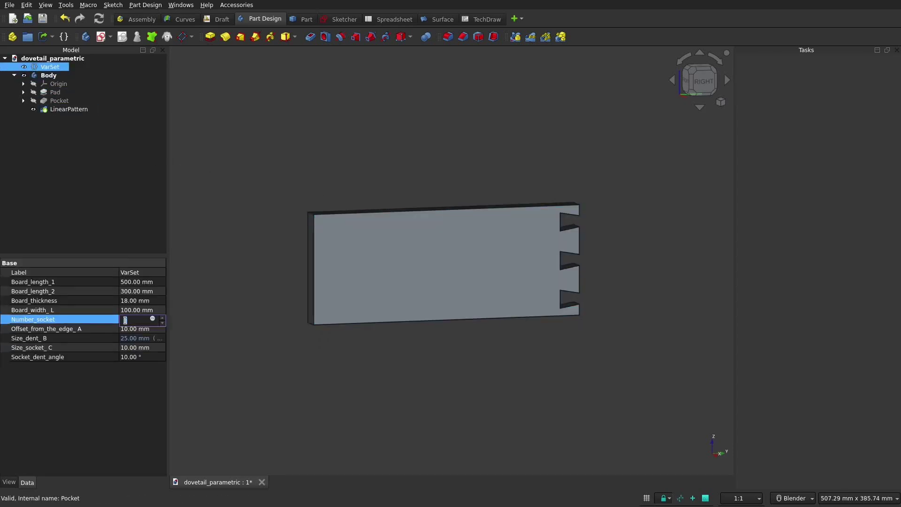
type("4")
key("Return")
Try an Offset_from_the_edge_A of 8 mm in the variable set and return it to 10 mm.
left_click(133, 329)
type("0")
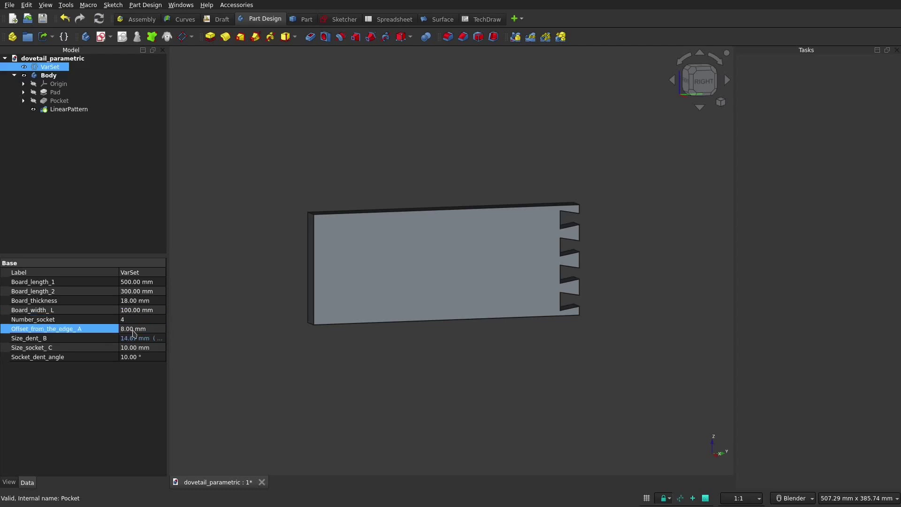
key("Return")
left_click(127, 330)
type("10")
key("Return")
Test smaller joints by setting both Size_socket_C and Offset_from_the_edge_A to 5 mm.
left_click(138, 347)
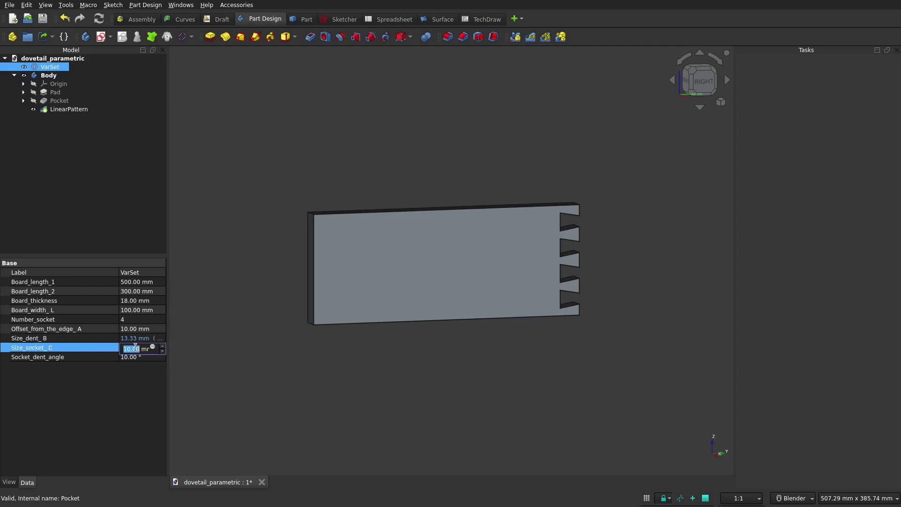
type("5")
key("Return")
left_click(136, 328)
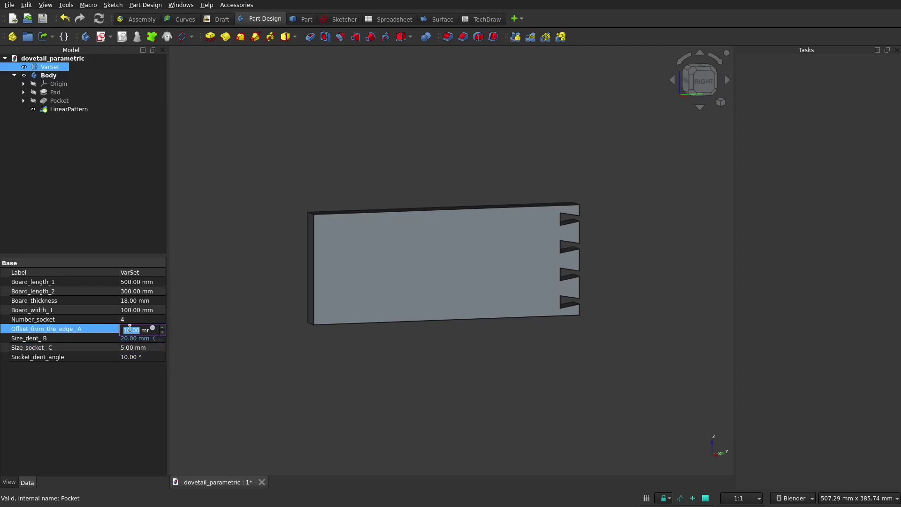
type("5")
key("Return")
Restore the variable set with Number_socket at 3 and both Size_socket_C and Offset_from_the_edge_A at 10 mm.
left_click(136, 319)
type("3")
key("Return")
left_click(141, 347)
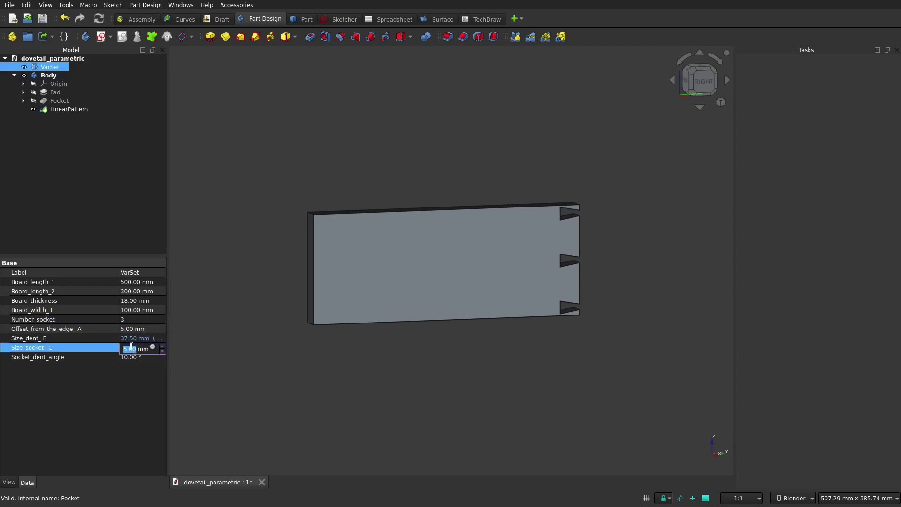
type("10")
key("Return")
left_click(137, 331)
type("10")
key("Return")
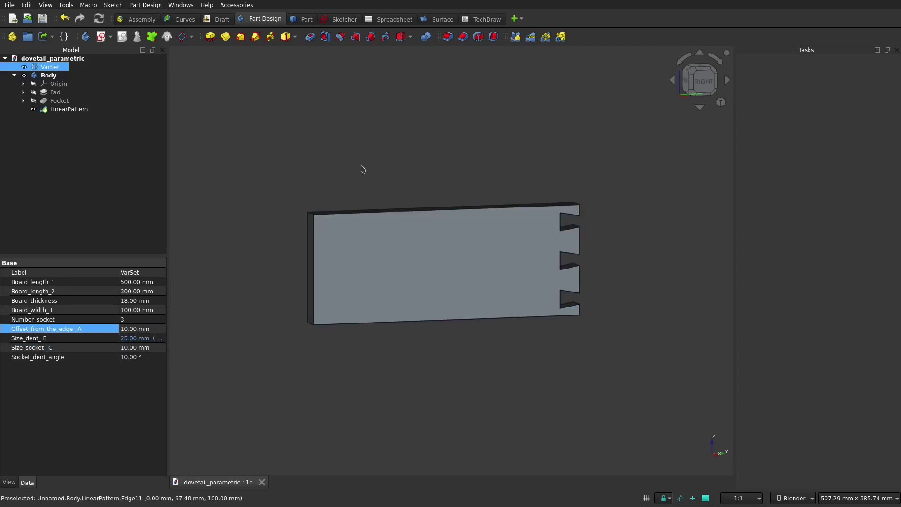
Mirror the half-board body about the XZ plane with the Part Mirroring tool.
double_click(49, 75)
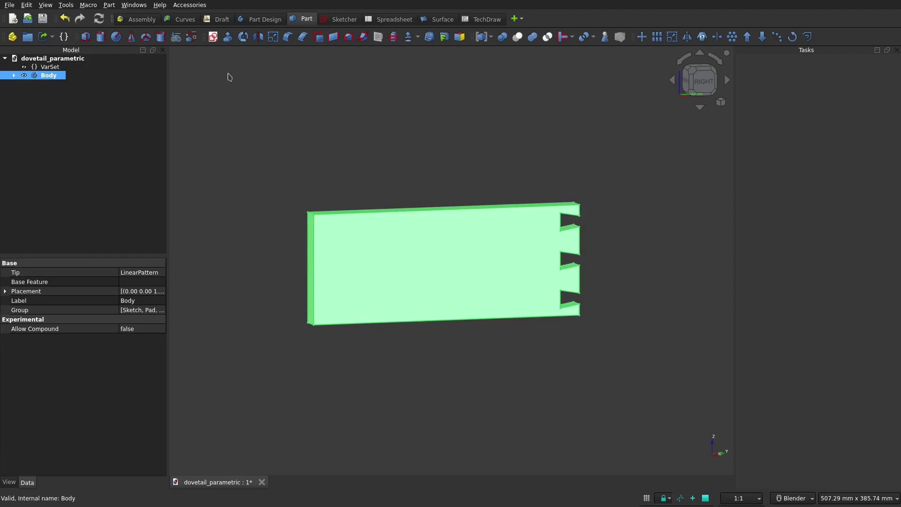
left_click(258, 38)
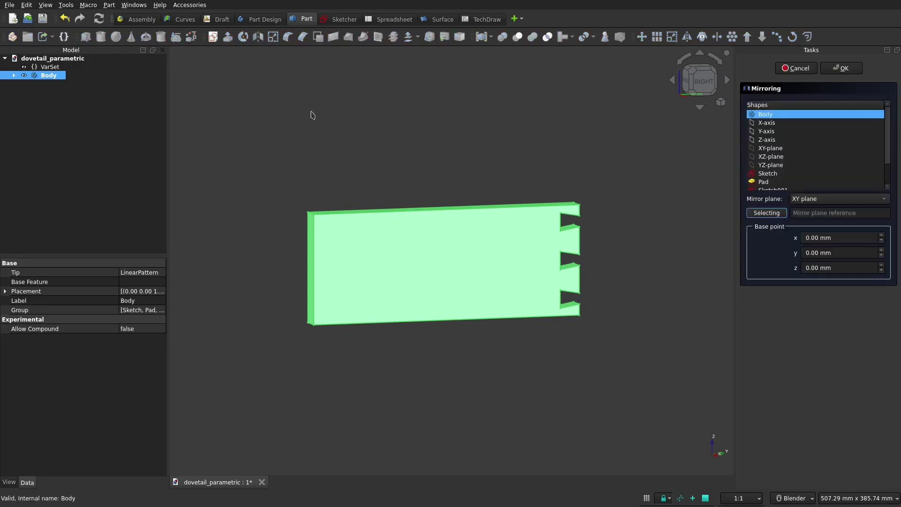
key("0")
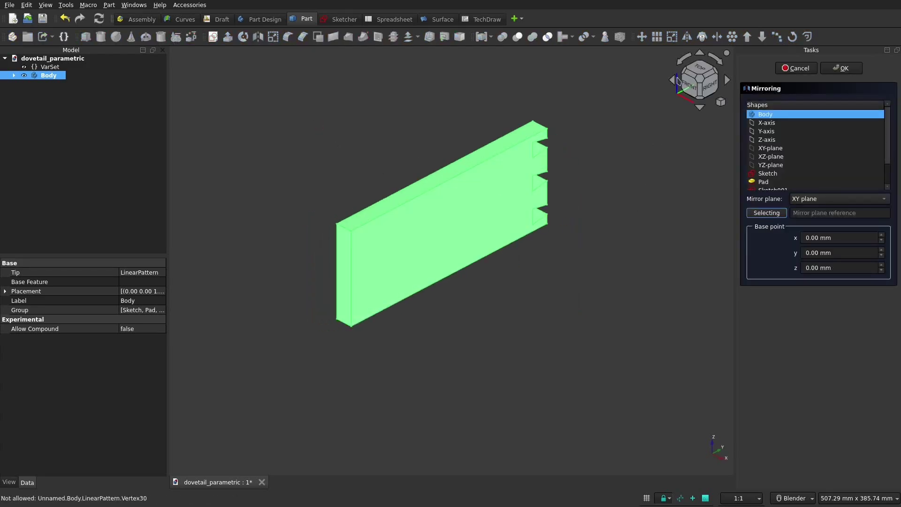
left_click(816, 198)
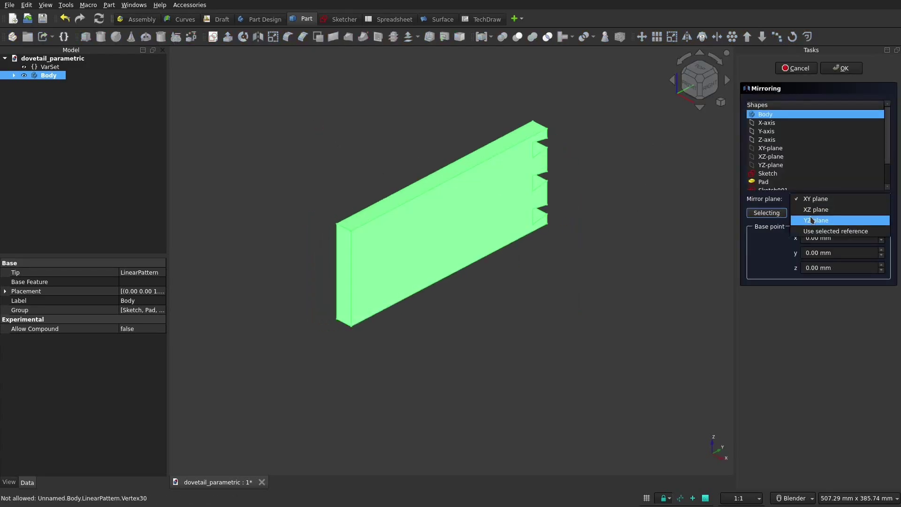
left_click(814, 211)
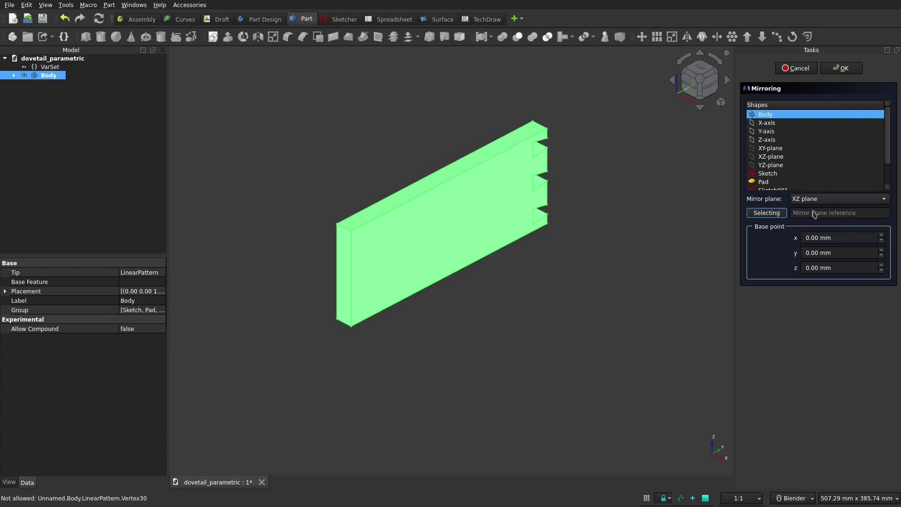
left_click(843, 69)
Fuse the half-board body and its mirrored copy into one full-length board.
left_click(14, 75)
left_click(52, 83)
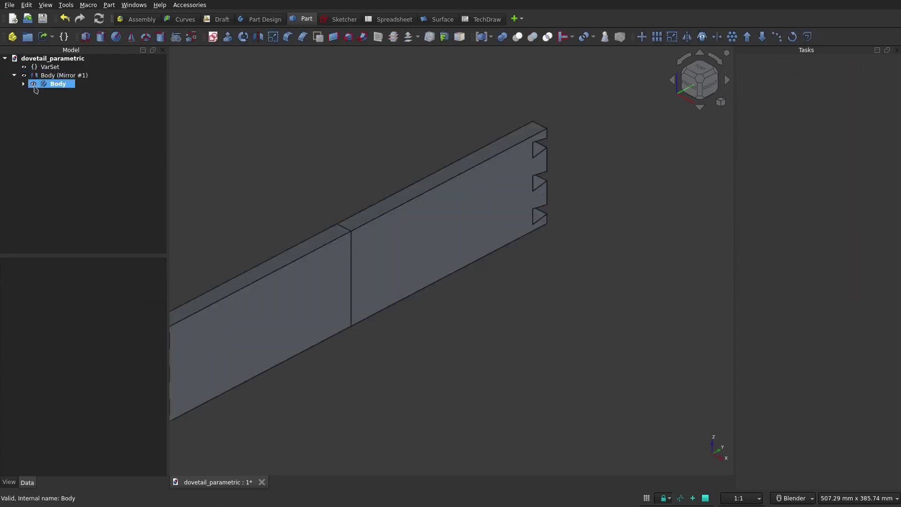
left_click(56, 75, "ctrl")
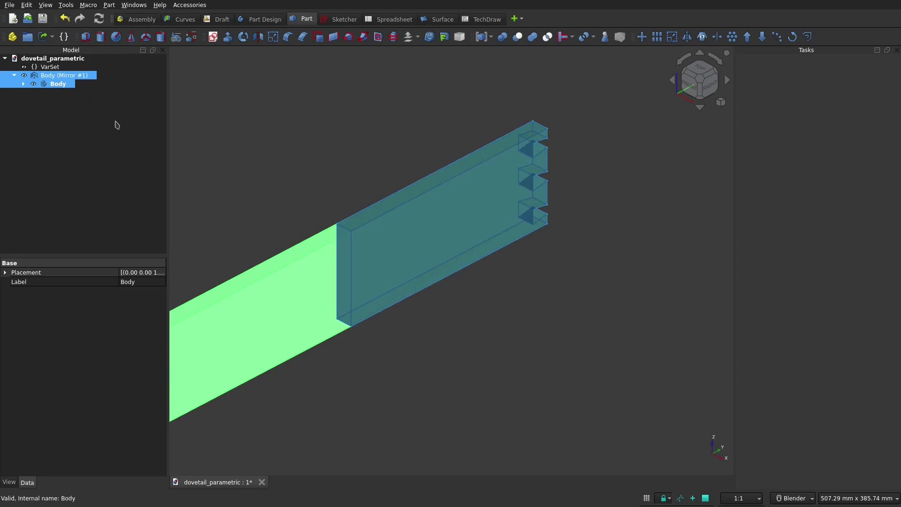
left_click(532, 37)
scroll(423, 132, "down", 5)
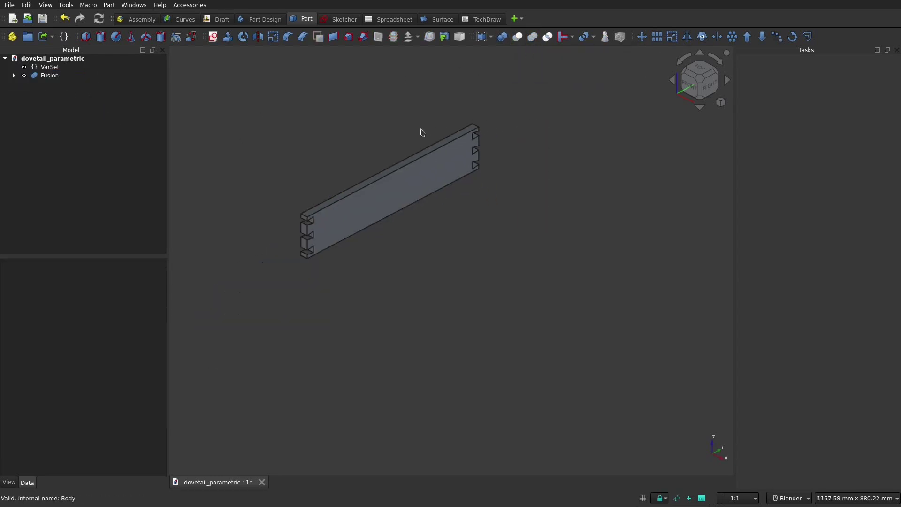
Create a new Part Design body for the second board and start a sketch on its XY plane.
left_click(265, 19)
left_click(79, 68)
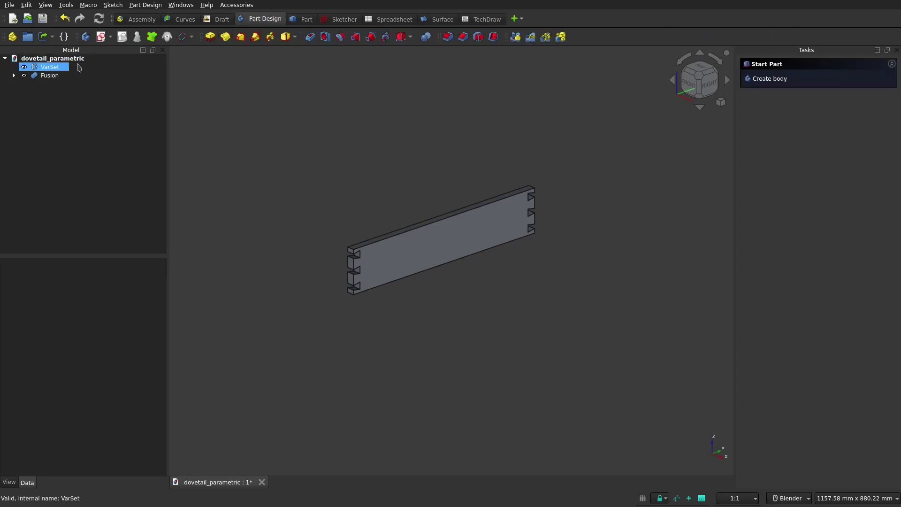
left_click(86, 37)
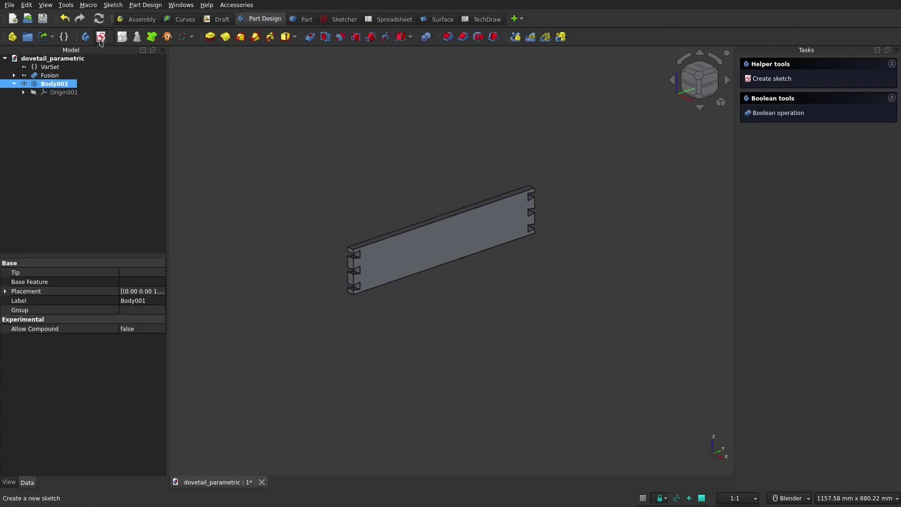
left_click(101, 38)
scroll(398, 284, "up", 4)
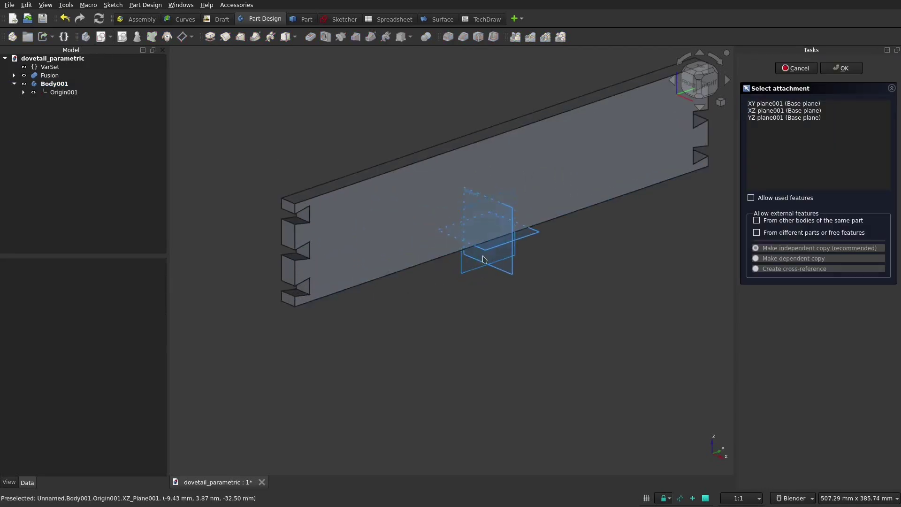
middle_click_drag(490, 253, 538, 233)
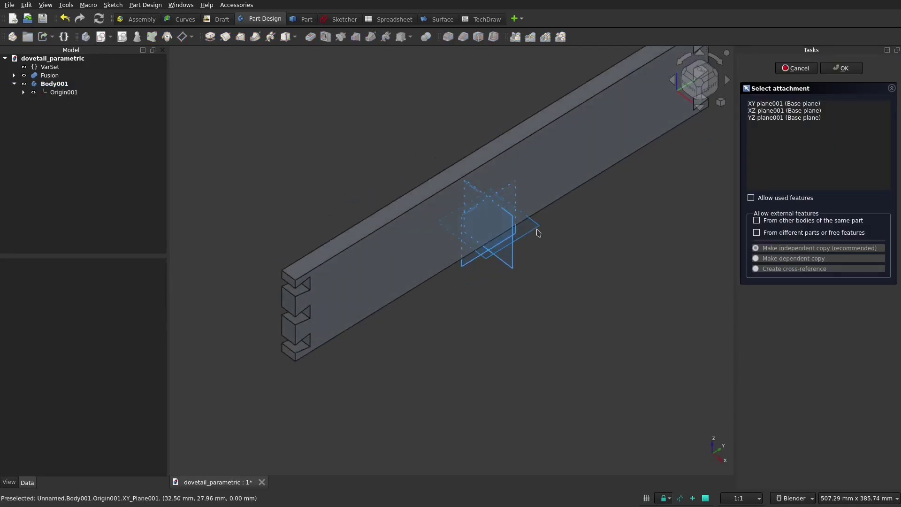
left_click(538, 233)
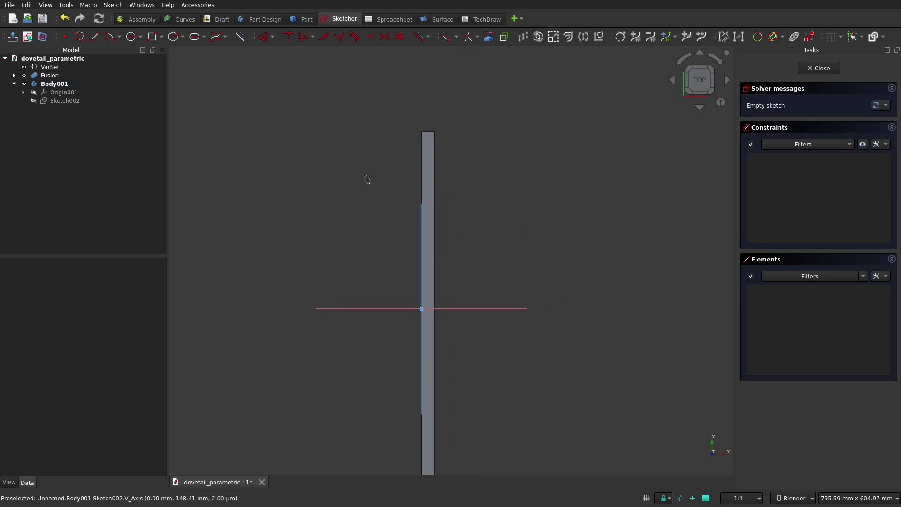
Sketch a rectangle about 188 by 48 mm beside the first board's upper end and constrain its upper inner corner onto the vertical axis.
left_click(152, 37)
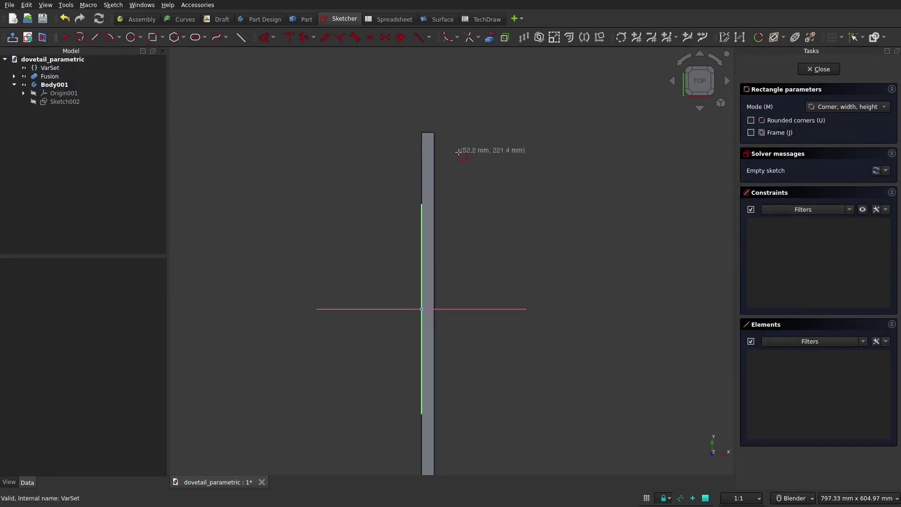
left_click(440, 142)
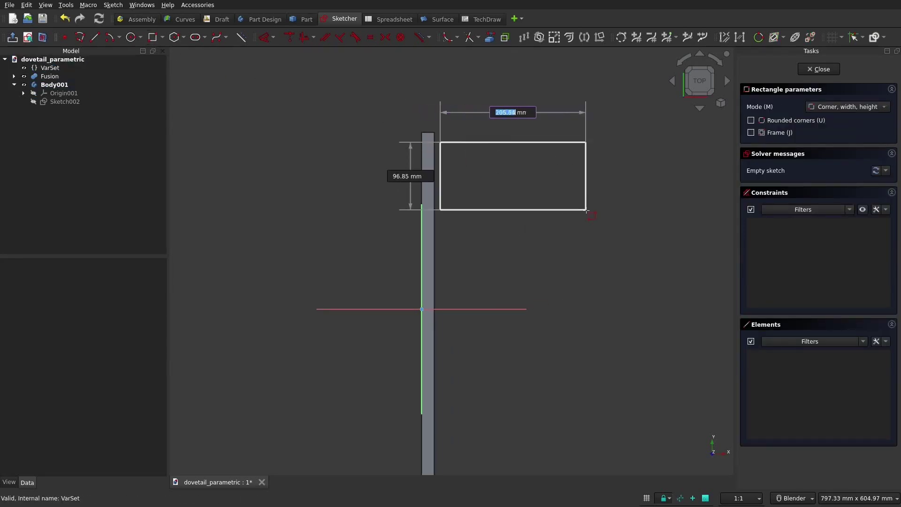
left_click(573, 176)
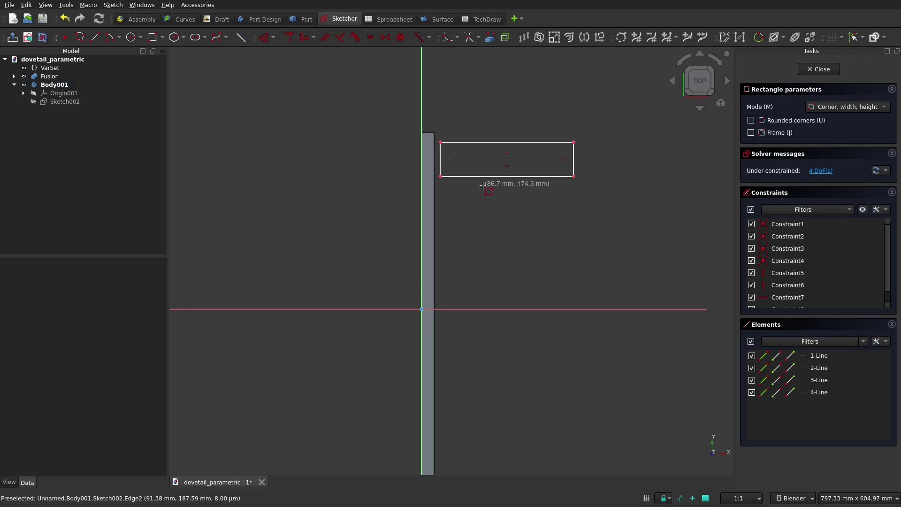
key("Escape")
left_click(441, 147)
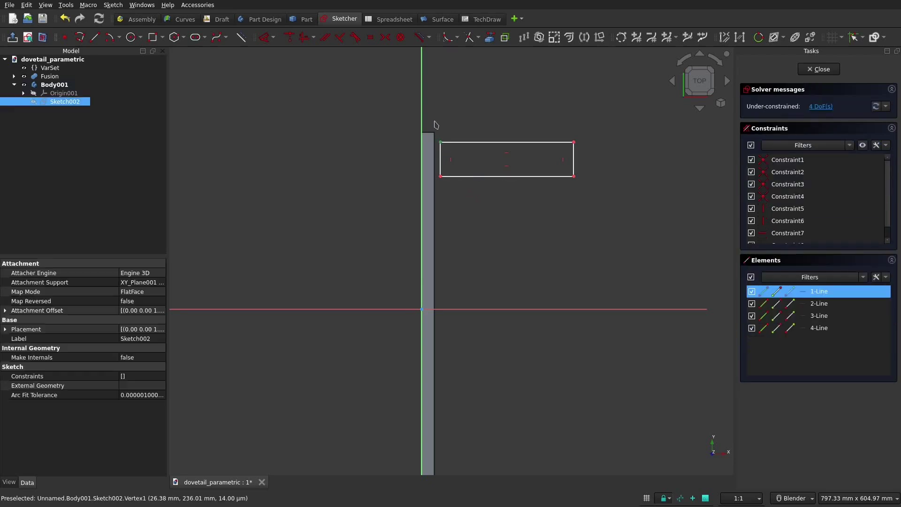
key("c")
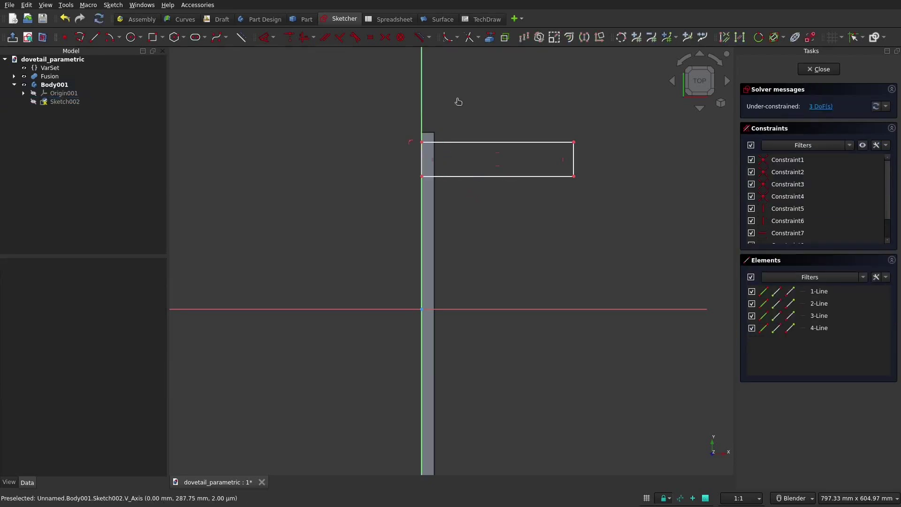
Dimension the rectangle's upper corner from the horizontal axis with the expression VarSet.Base_Board_length_1/2.
key("d")
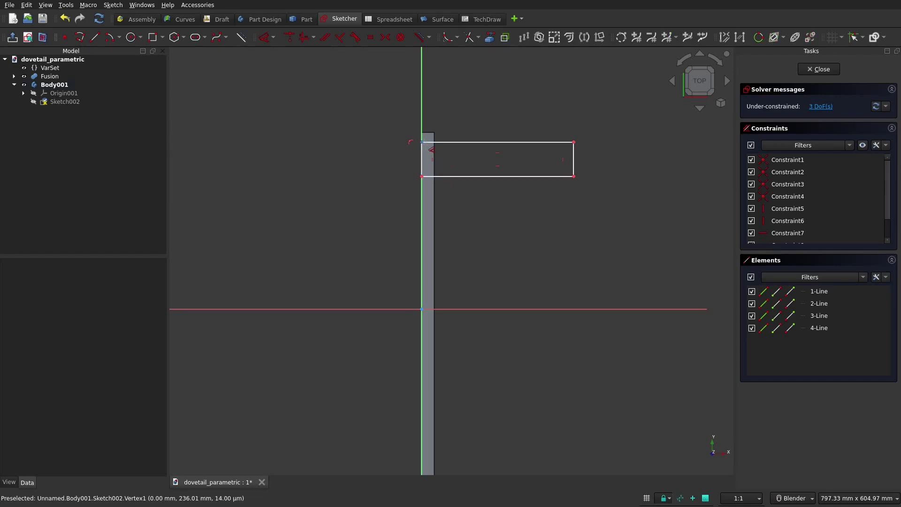
left_click(421, 141)
left_click(347, 240)
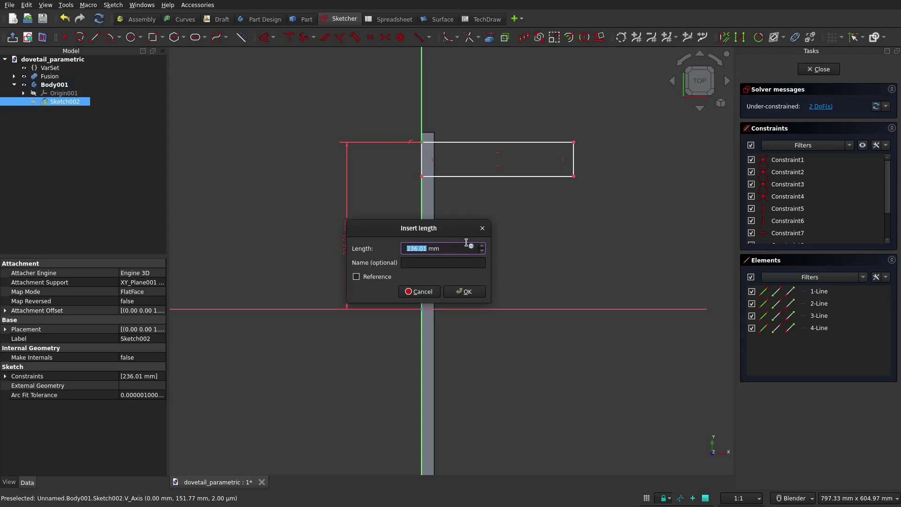
left_click(471, 245)
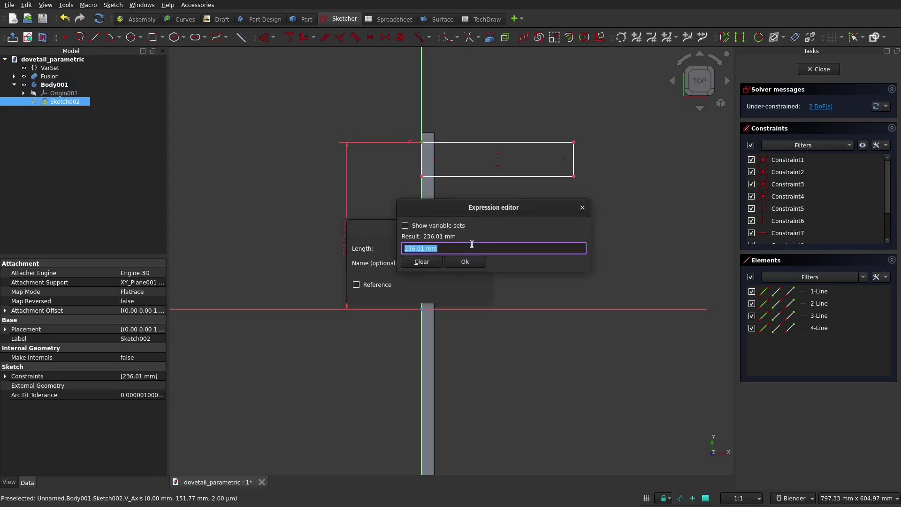
type("VarSet.")
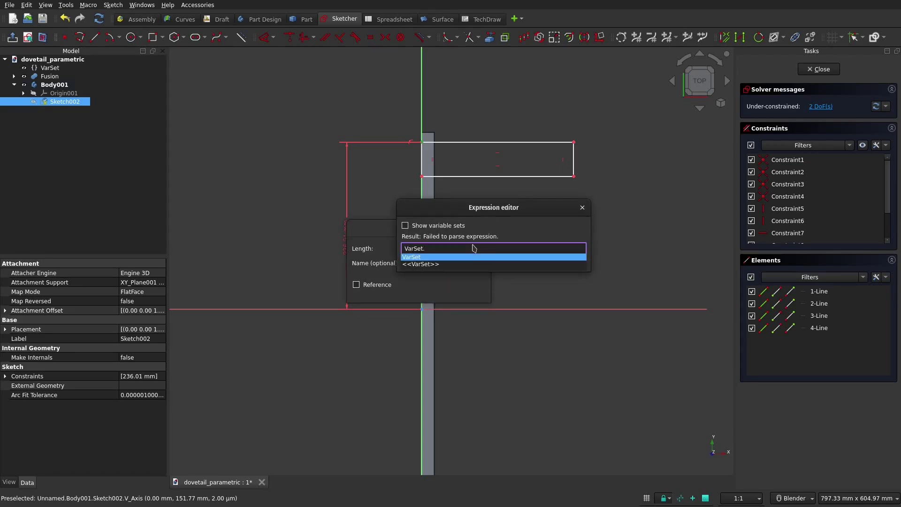
type("Base_Board_length_2")
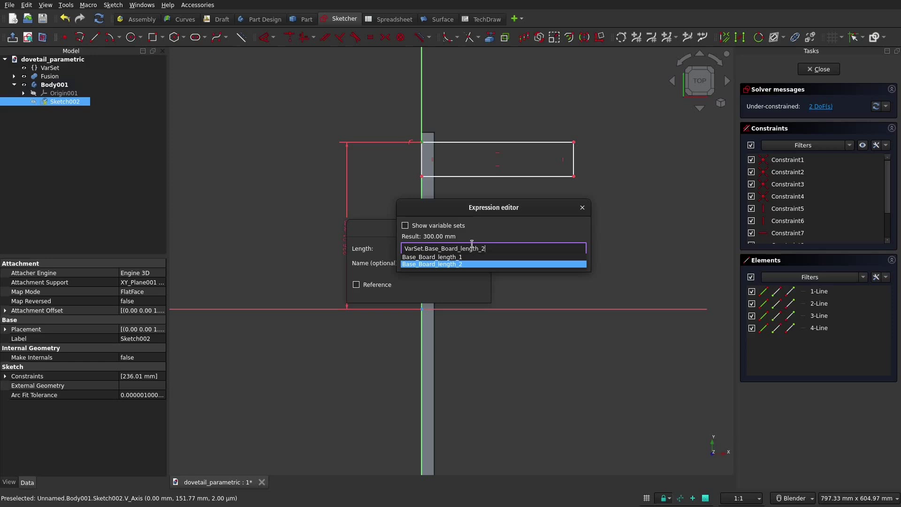
type("/2")
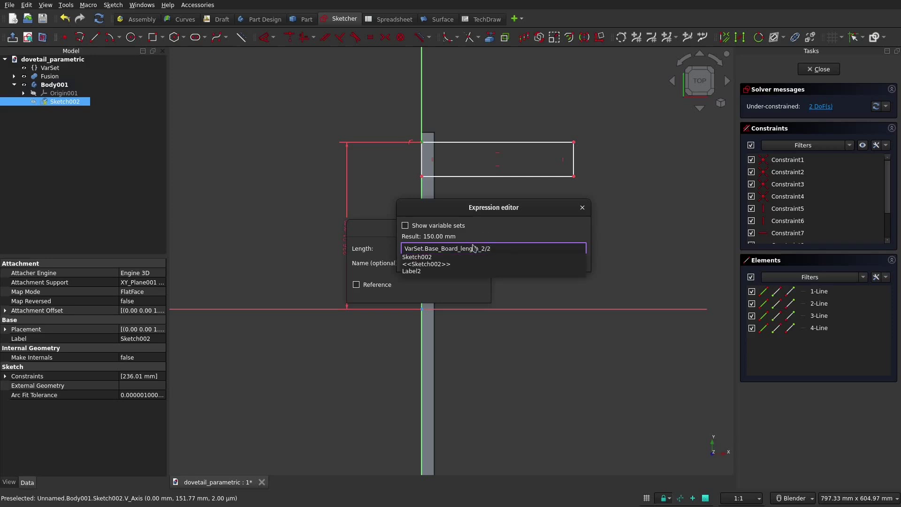
key("BackSpace")
key("BackSpace")
key("BackSpace")
type("1/2")
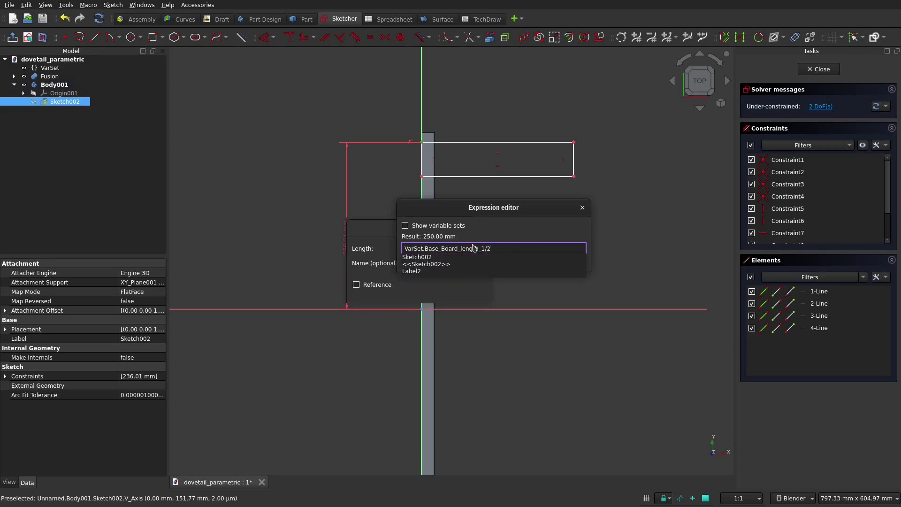
key("Return")
key("Return")
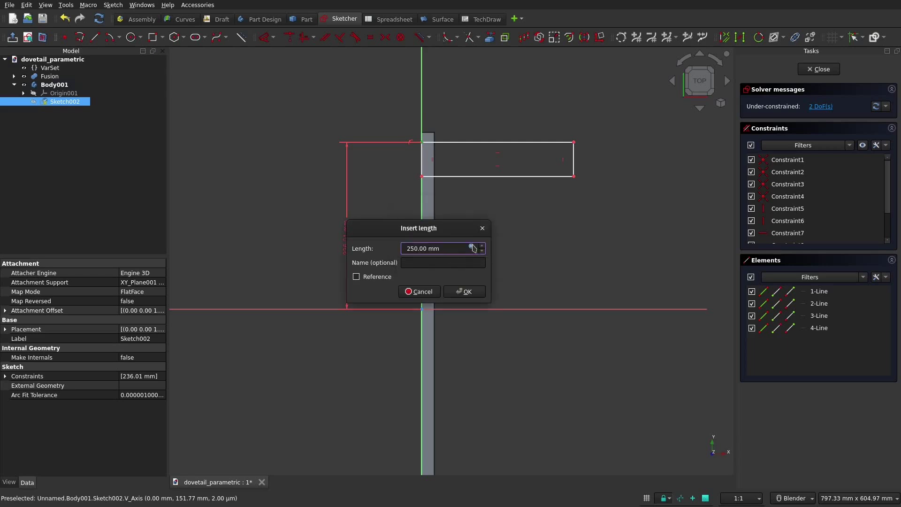
key("Return")
Dimension the rectangle's lower edge from the horizontal axis with the expression VarSet.Base_Board_length_1/2-VarSet.Base_Board_thickness.
left_click(469, 177)
left_click(500, 309)
left_click(500, 268)
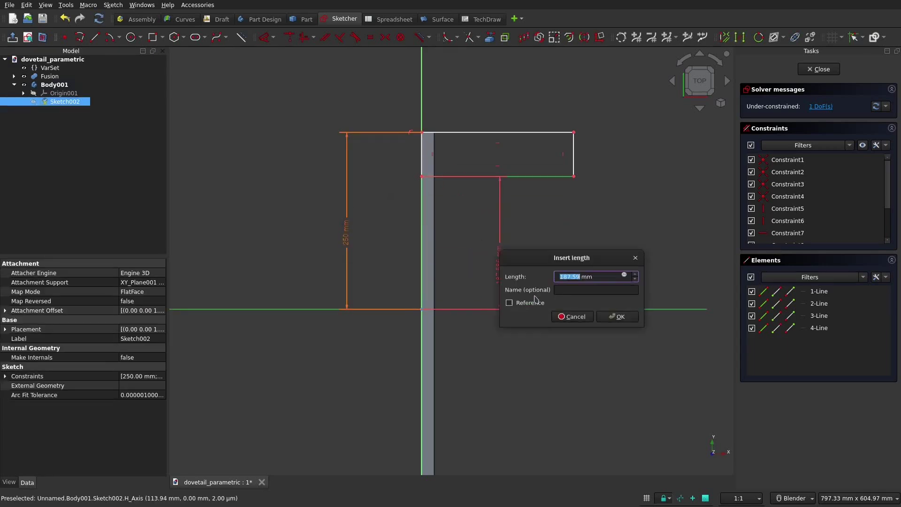
left_click(625, 273)
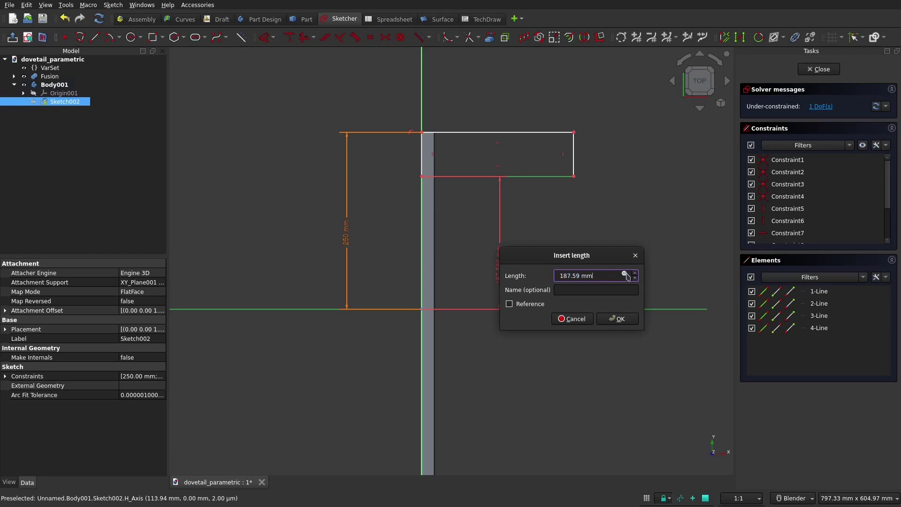
type("varSe")
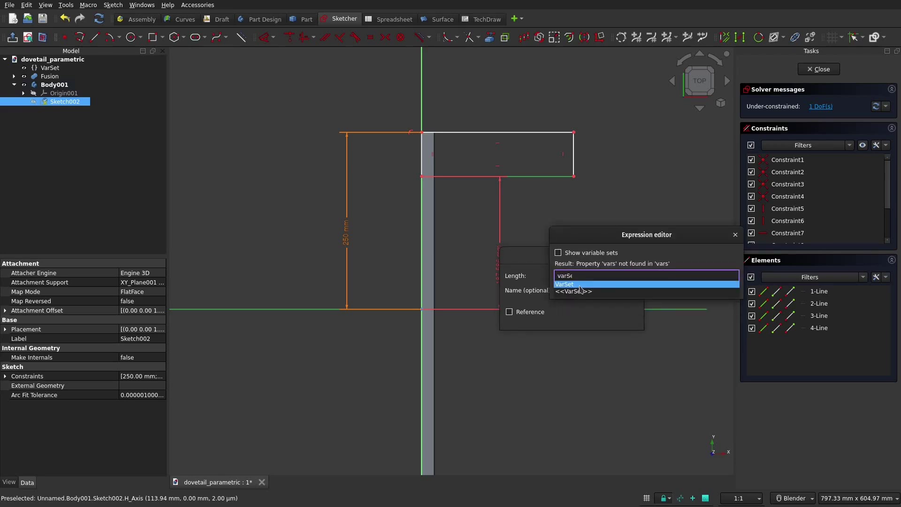
left_click(578, 284)
type(".")
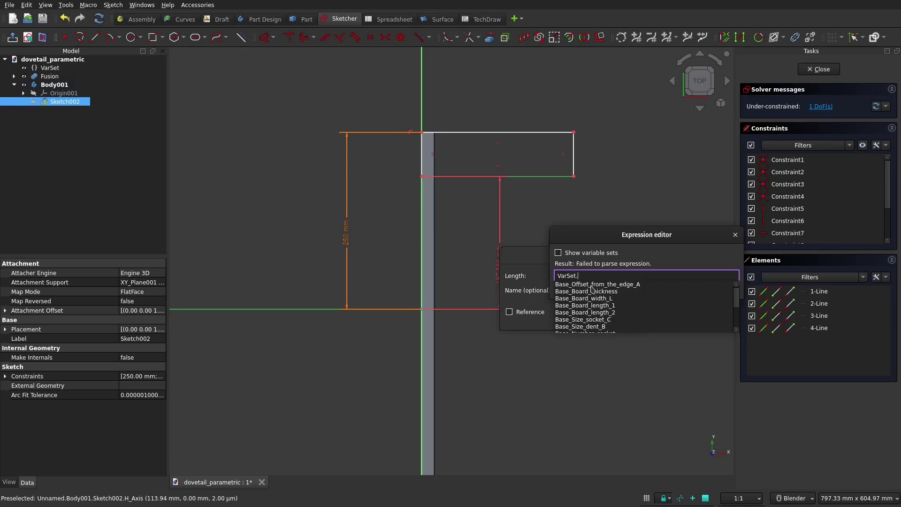
type("Base_Board_length_1/")
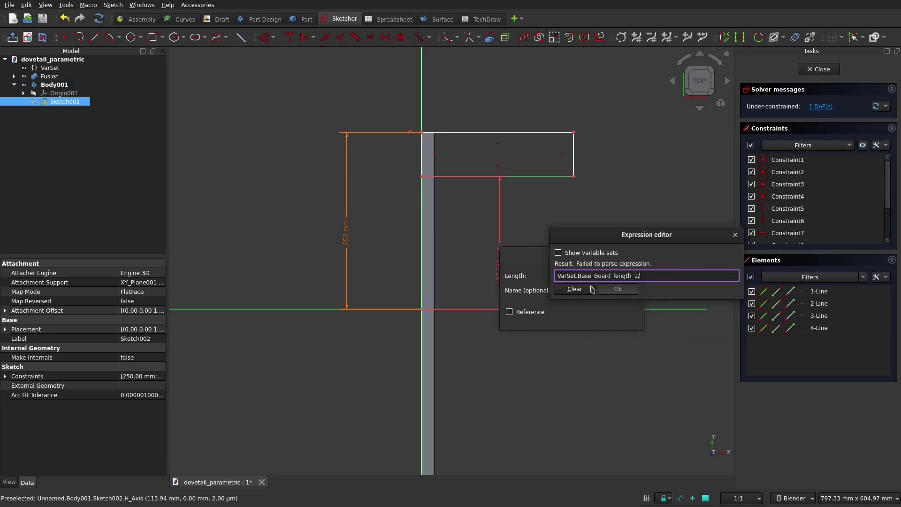
type("2-VarSet.")
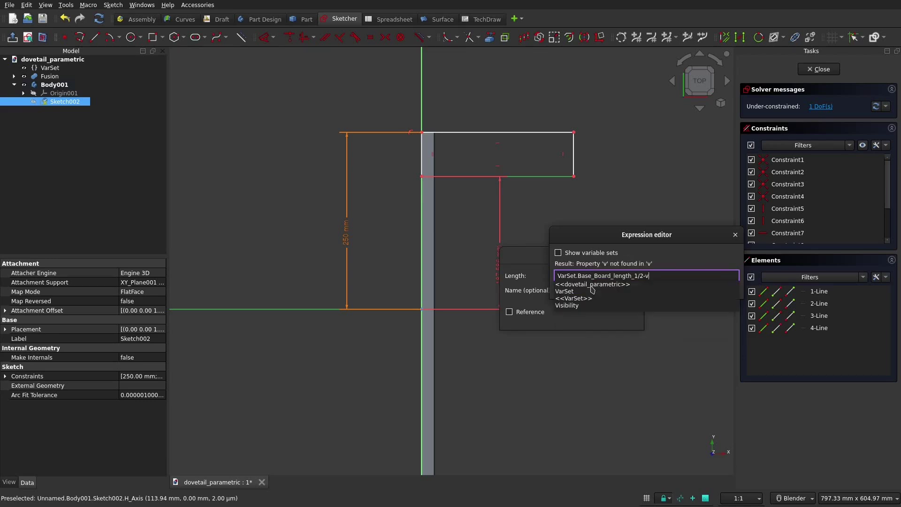
type("th")
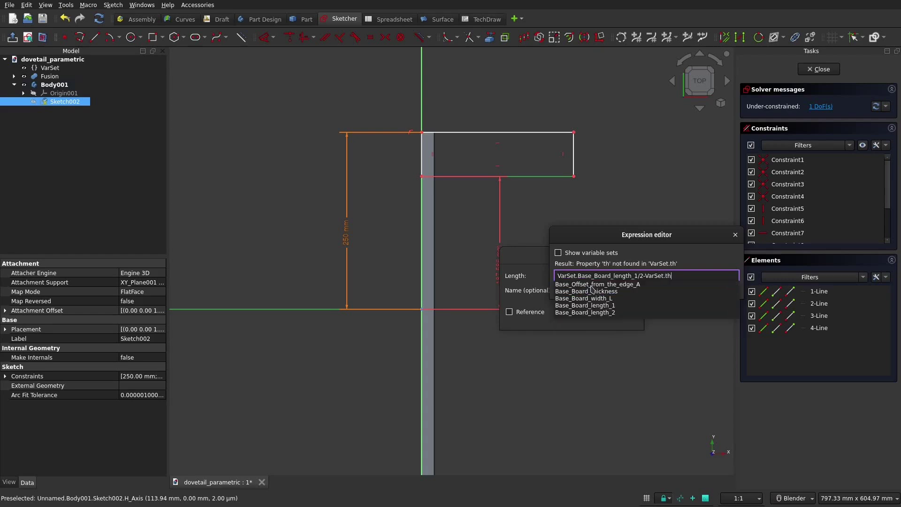
left_click(590, 290)
key("Return")
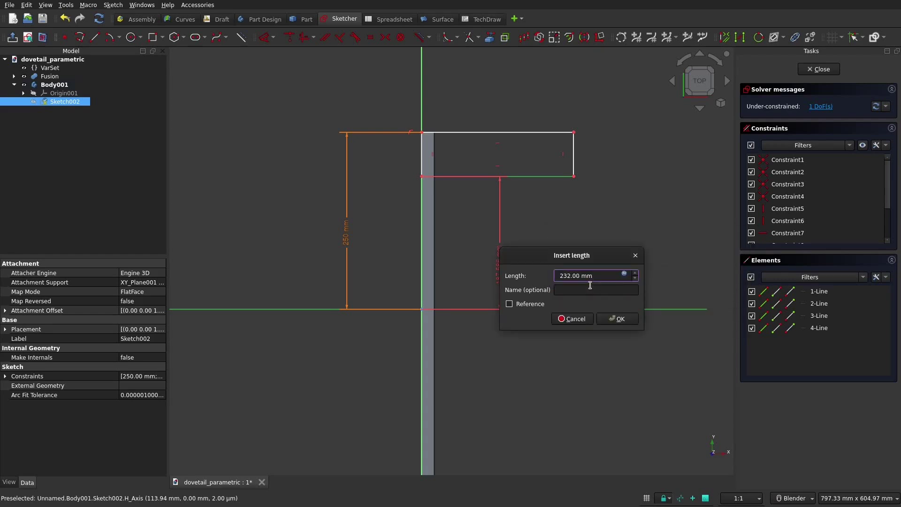
key("Return")
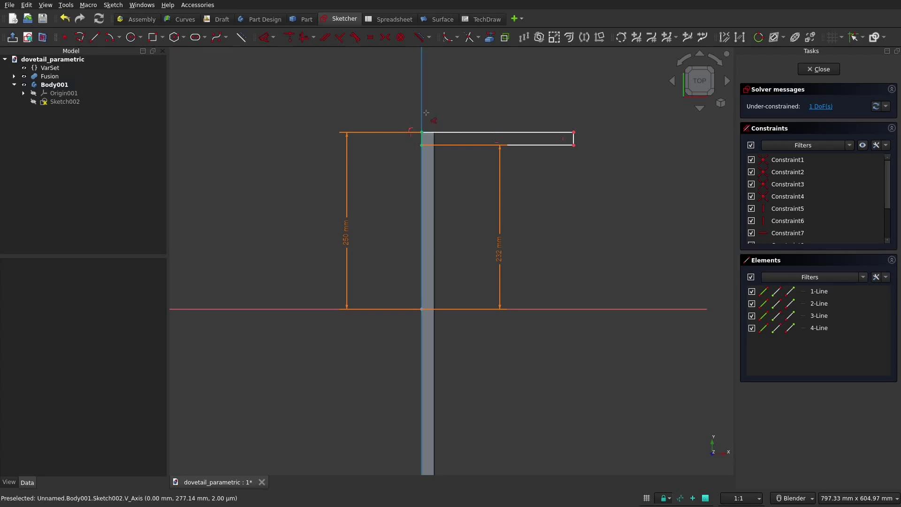
Dimension the rectangle's outer short edge from the vertical axis with the expression VarSet.Base_Board_length_2.
left_click(422, 112)
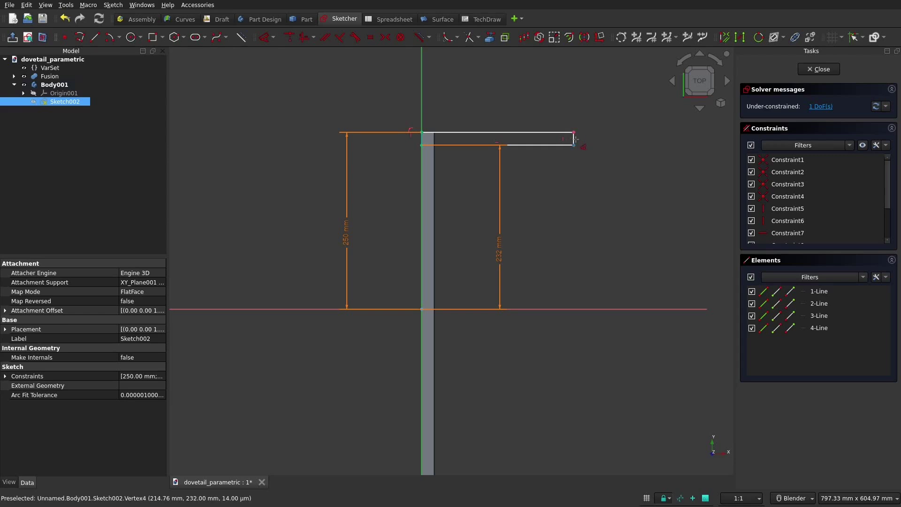
scroll(576, 140, "up", 2)
left_click(572, 139)
left_click(438, 99)
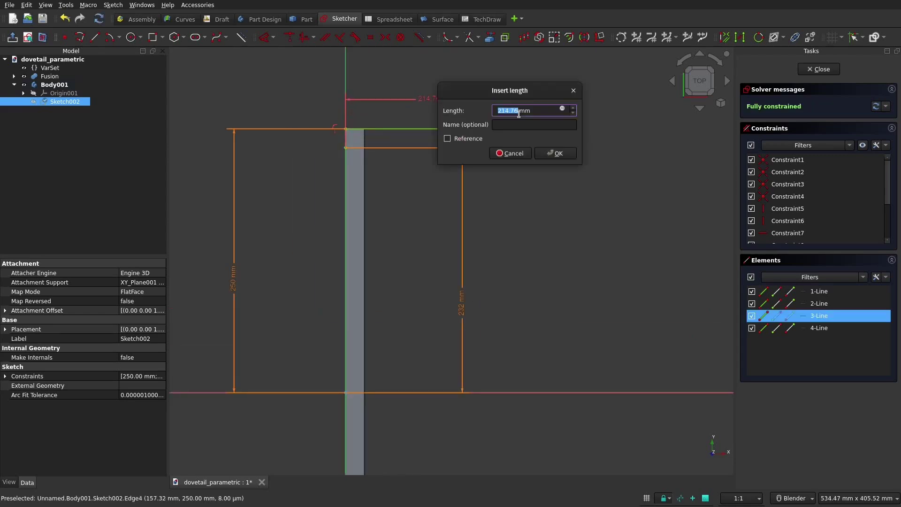
left_click(562, 109)
key("equal")
key("ctrl+a")
type("vars")
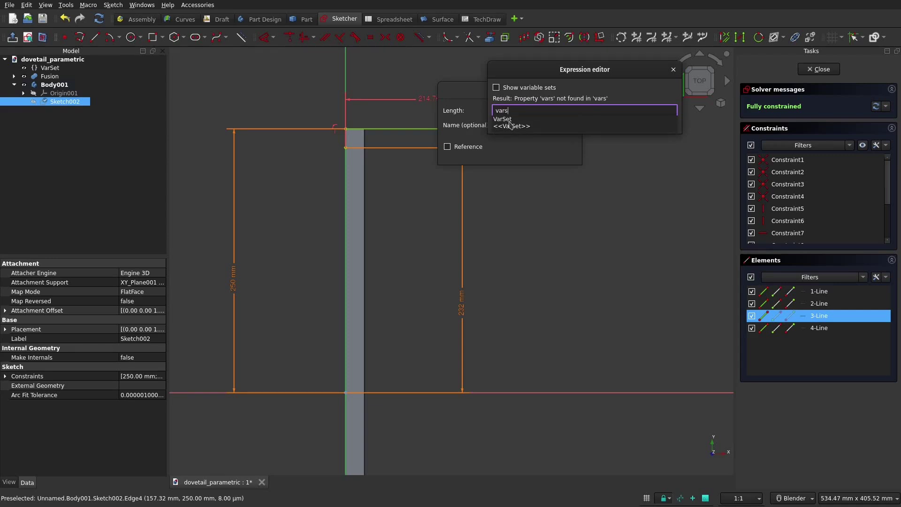
left_click(509, 119)
type("len")
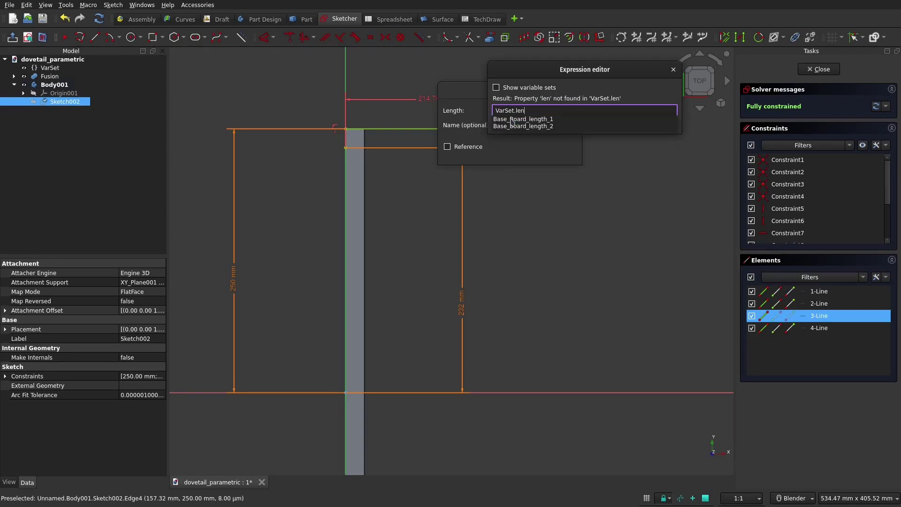
key("Down")
key("Down")
key("Return")
key("Return")
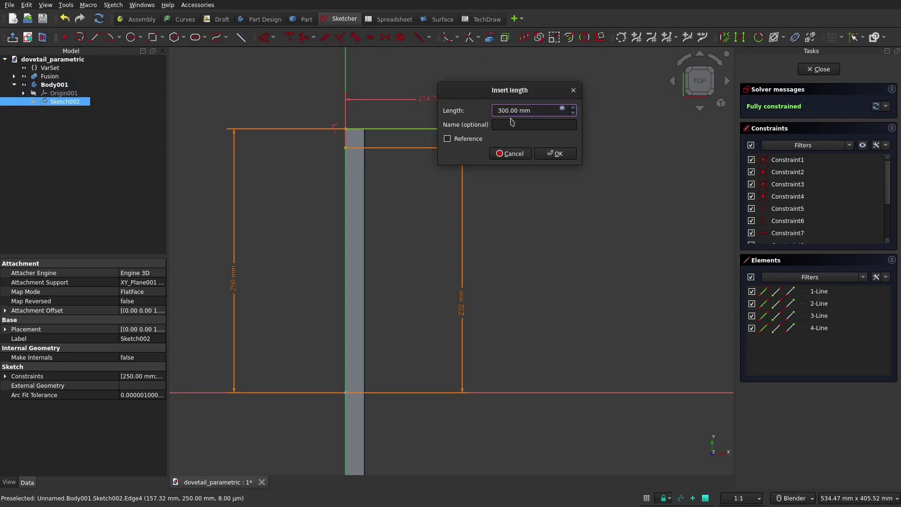
key("Return")
scroll(539, 207, "down", 3)
middle_click_drag(537, 203, 511, 171, "shift")
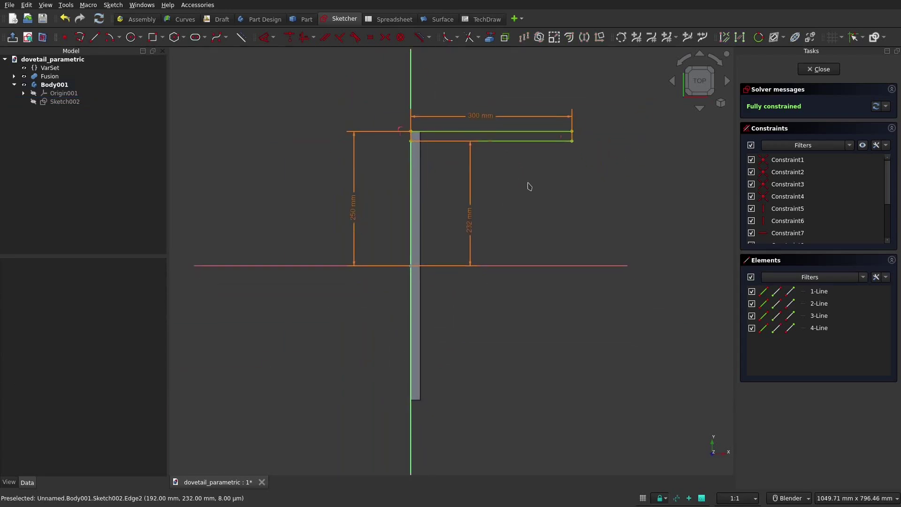
key("Escape")
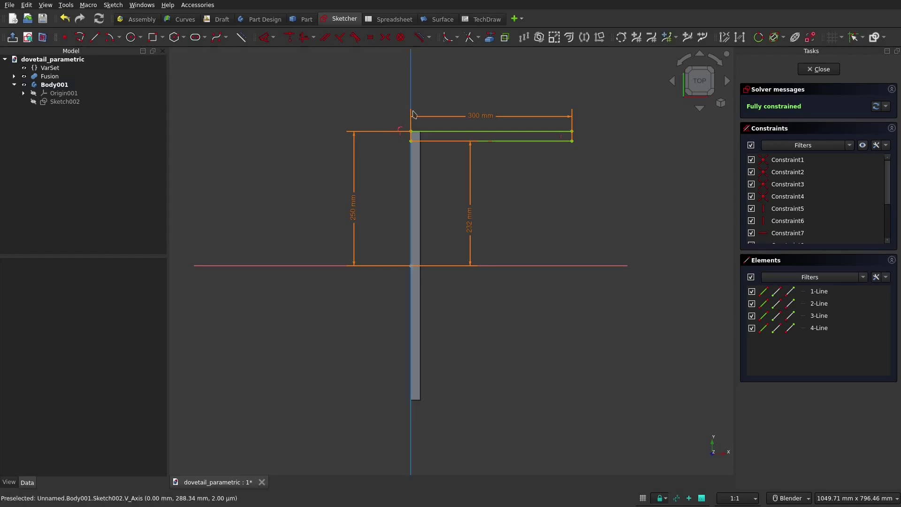
Mirror the fully dimensioned rectangle about the horizontal axis with symmetry constraints, and finish the sketch.
left_click_drag(389, 110, 593, 151)
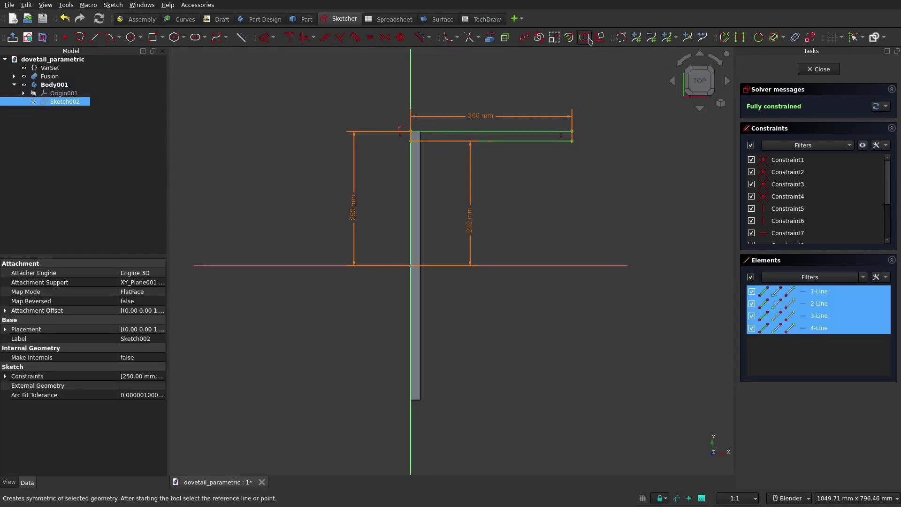
left_click(584, 37)
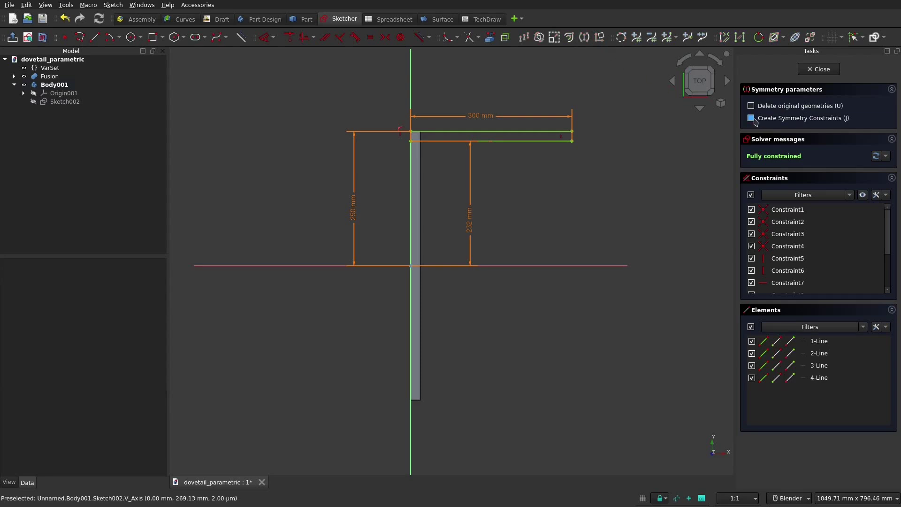
left_click(605, 266)
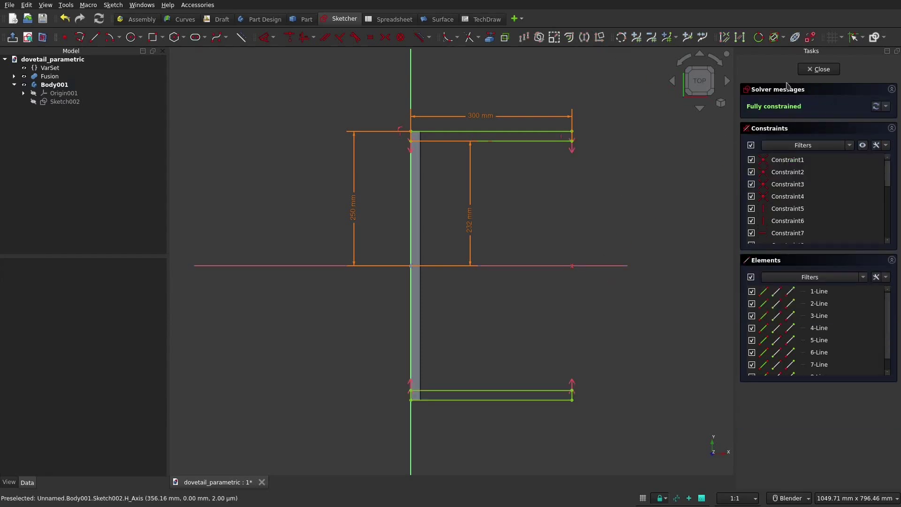
left_click(809, 71)
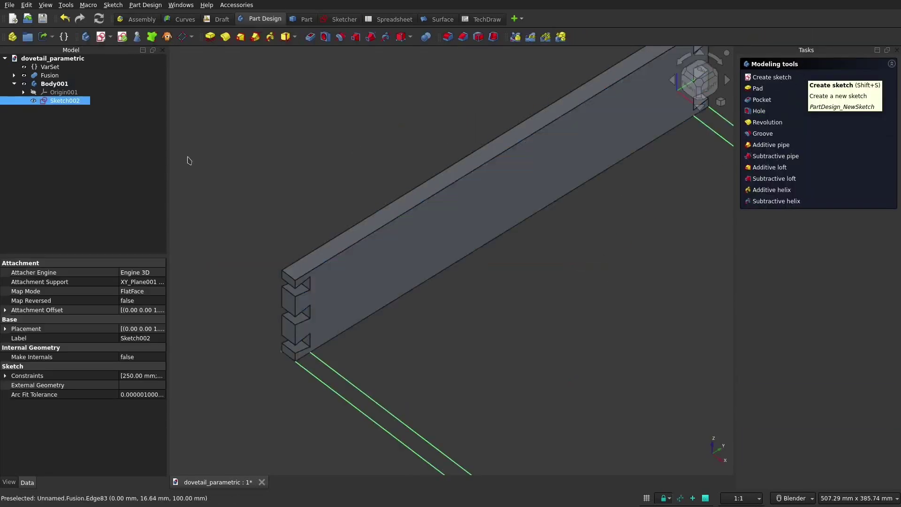
Set Allow Compound to true for Body001.
left_click(54, 84)
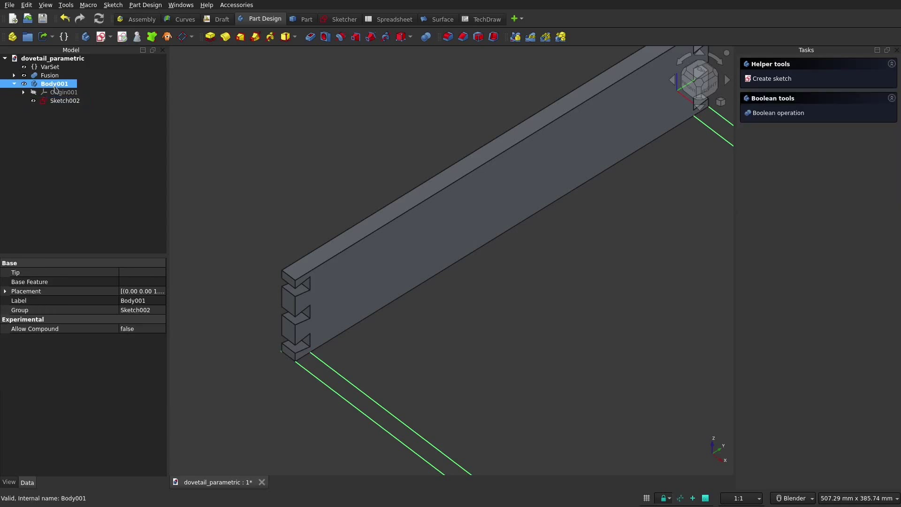
left_click(127, 330)
left_click(127, 330)
left_click(133, 341)
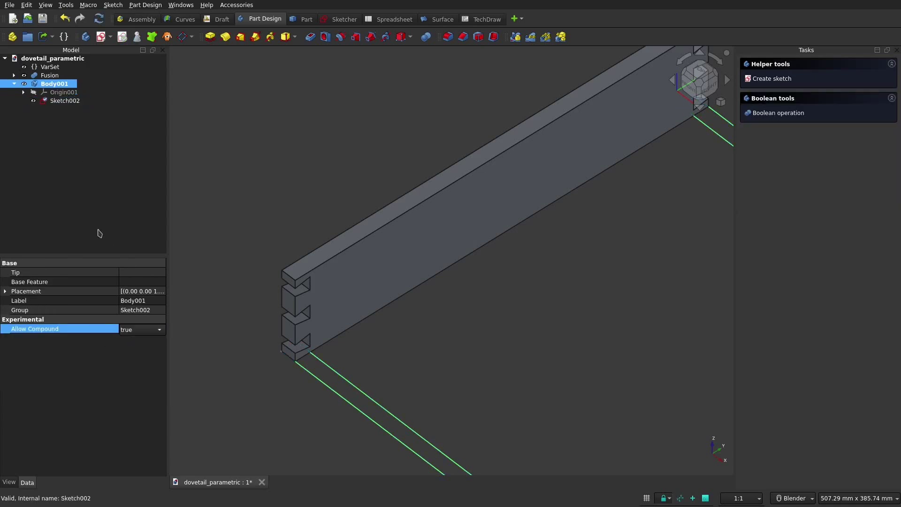
Pad the two-rectangle sketch to 100 mm by linking its length to the board width variable of VarSet.
left_click(64, 101)
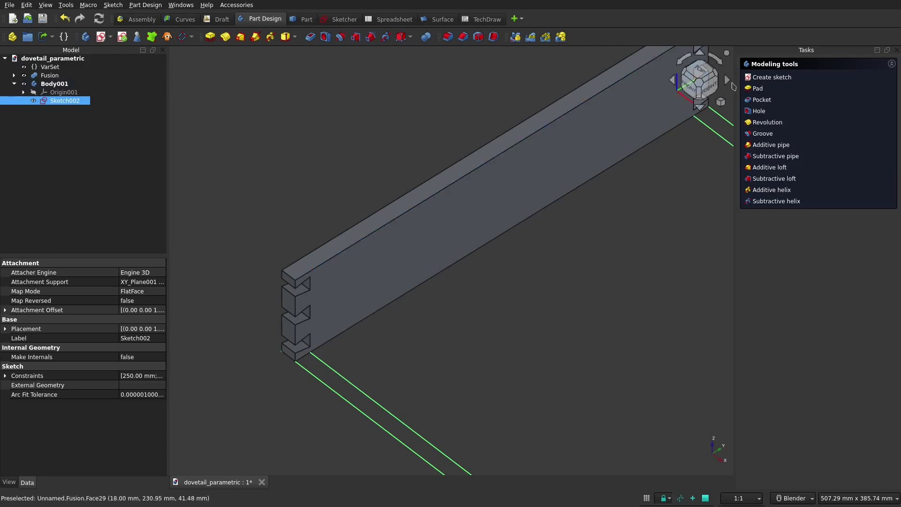
left_click(754, 89)
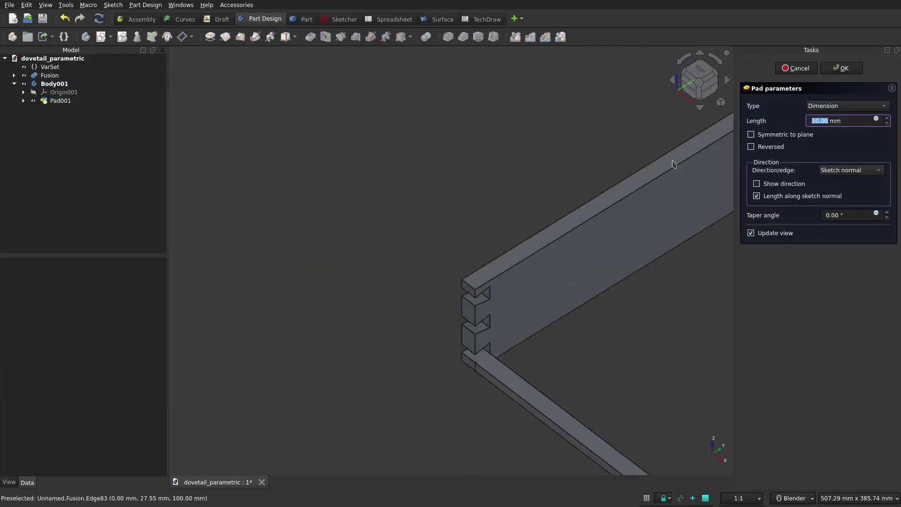
left_click(875, 119)
type("va")
key("Down")
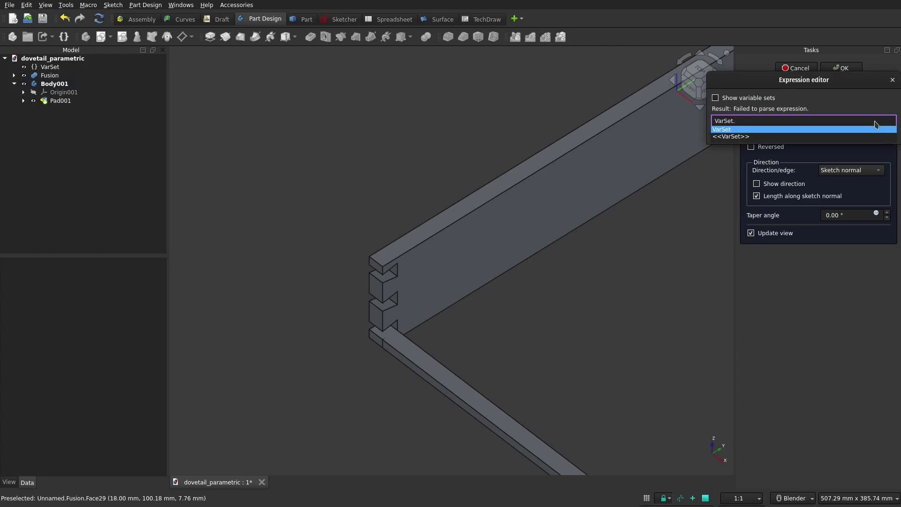
type("ba")
key("Down")
key("Return")
key("Return")
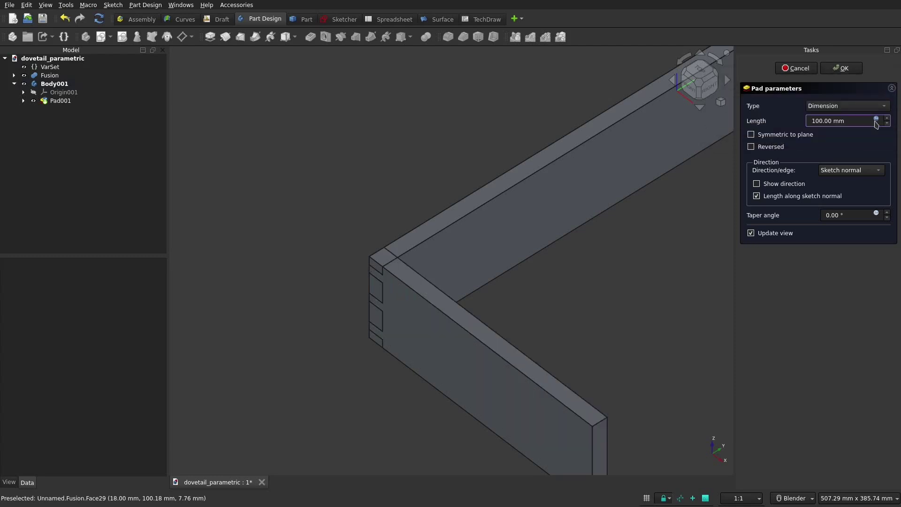
left_click(844, 68)
Create a Draft clone of the Fusion socket board.
scroll(663, 195, "down", 4)
middle_click_drag(663, 195, 472, 217)
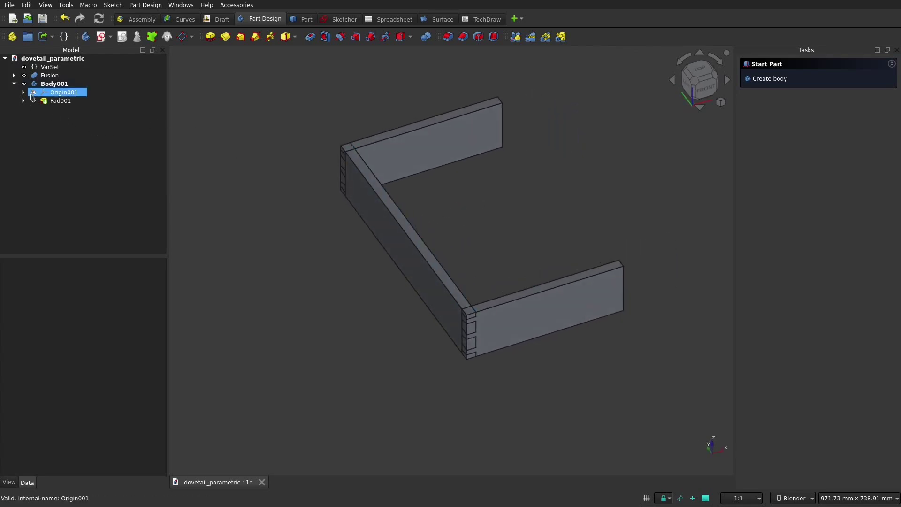
left_click(14, 84)
left_click(49, 76)
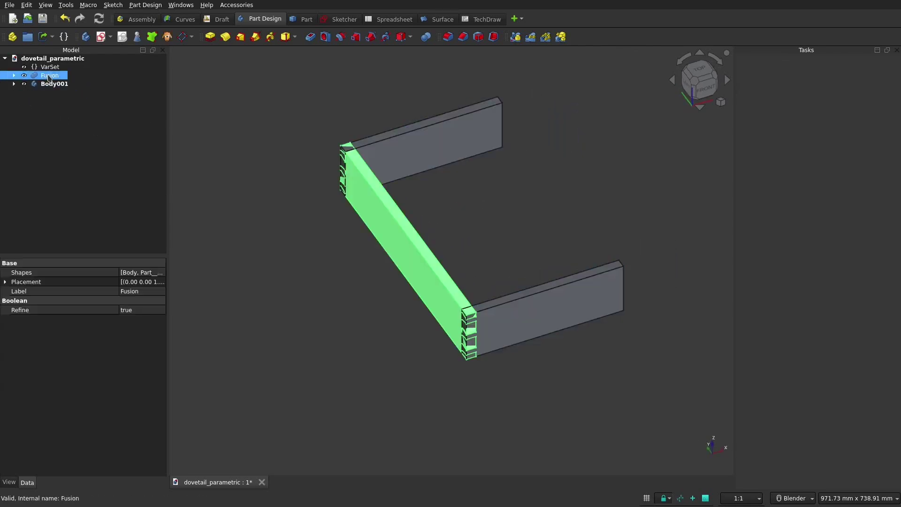
left_click(218, 18)
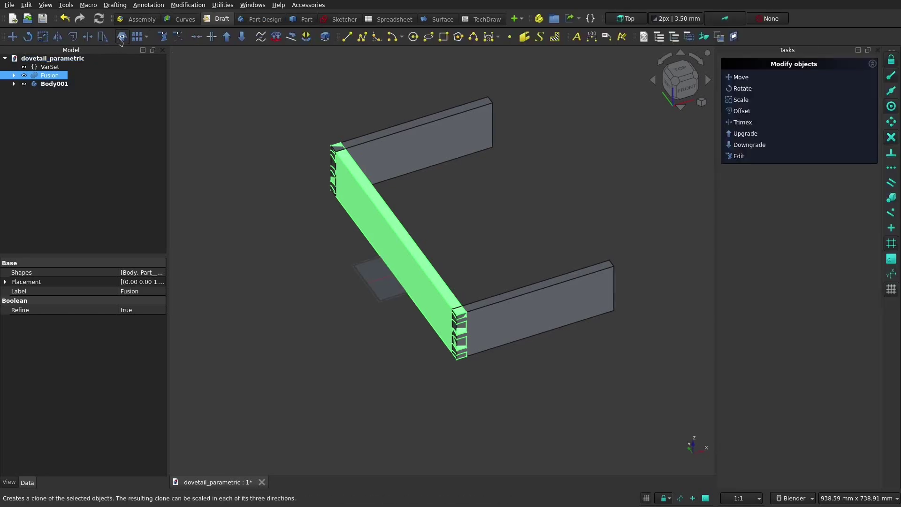
left_click(121, 36)
left_click(56, 133)
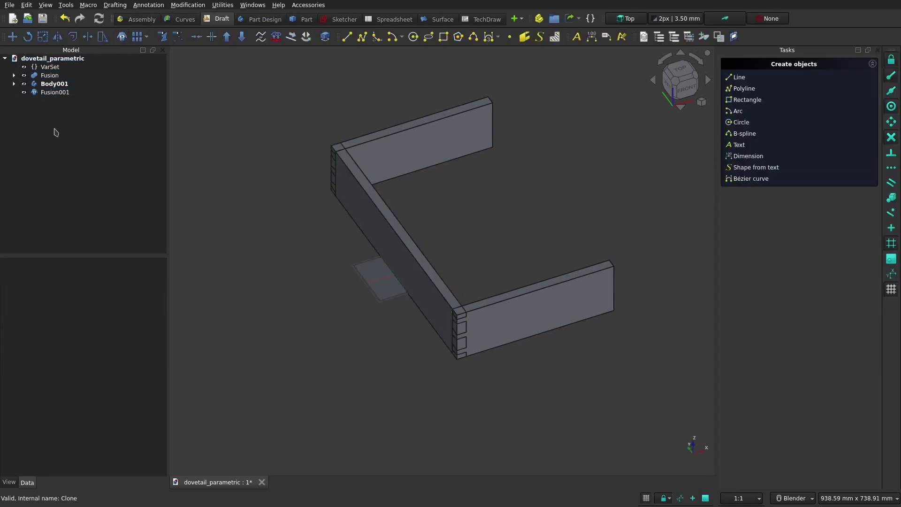
Subtract the cloned socket board Fusion001 from Body001 with a Part Cut to form the tails.
left_click(60, 92, "shift")
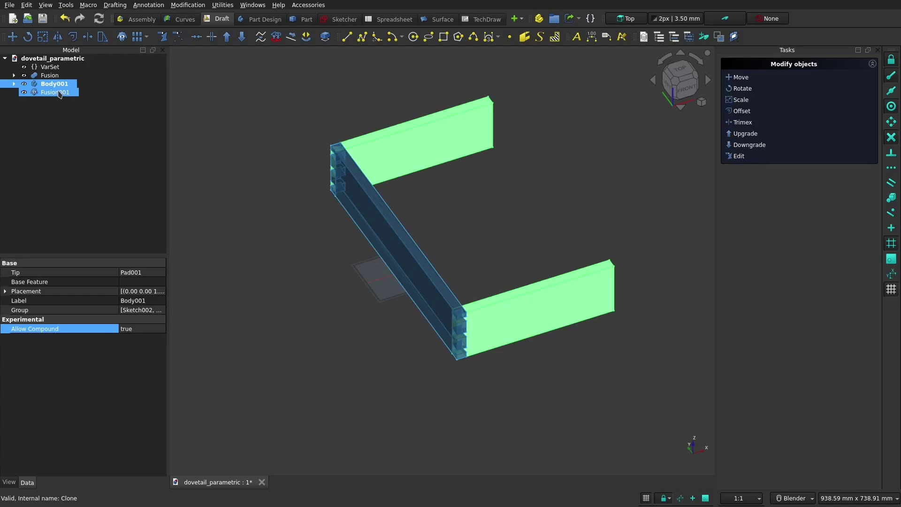
left_click(59, 95, "ctrl")
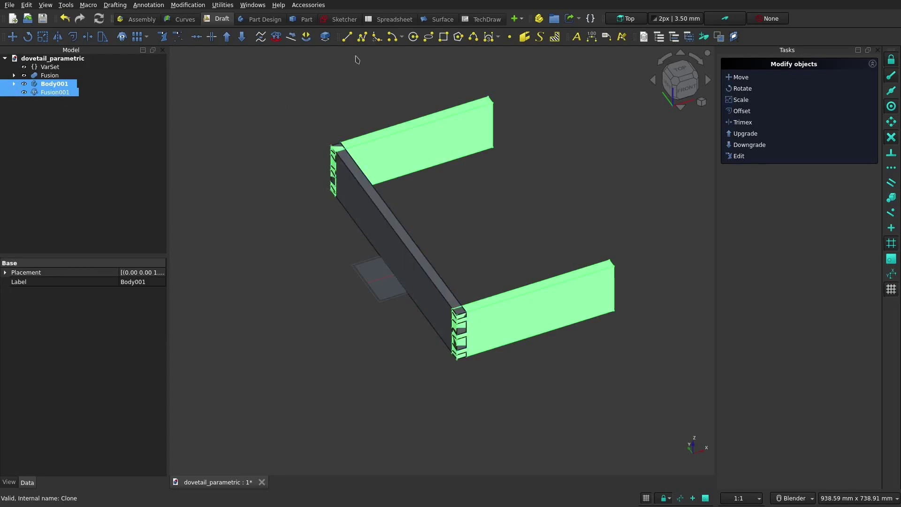
left_click(303, 19)
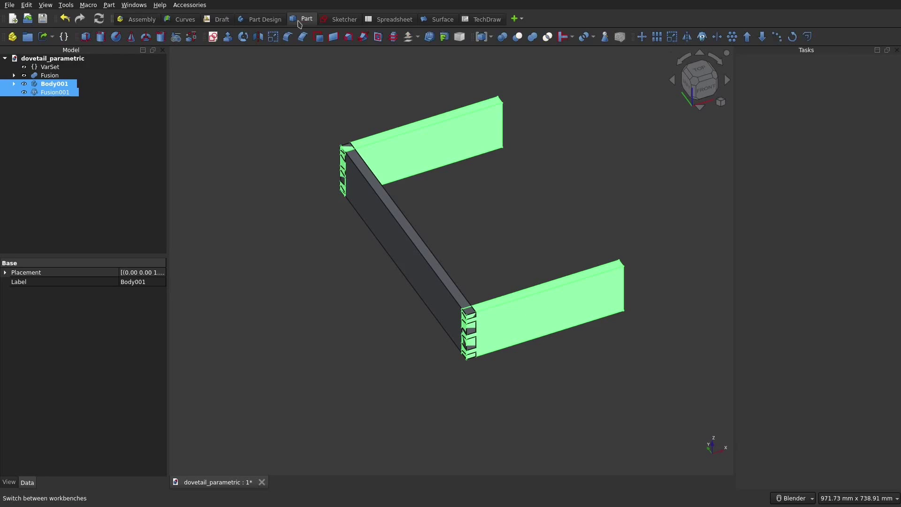
left_click(518, 38)
middle_click_drag(276, 179, 385, 155)
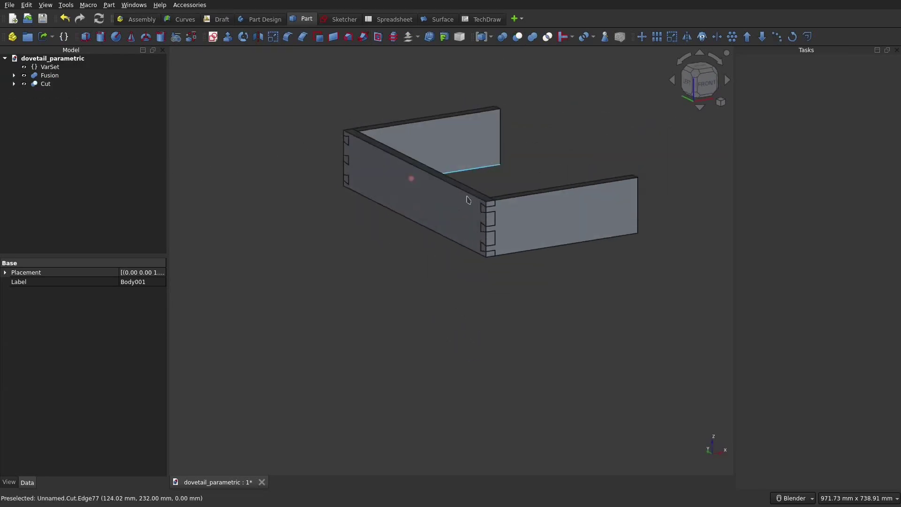
Create a second Draft clone of the Fusion socket board for the opposite side of the box.
left_click(49, 75)
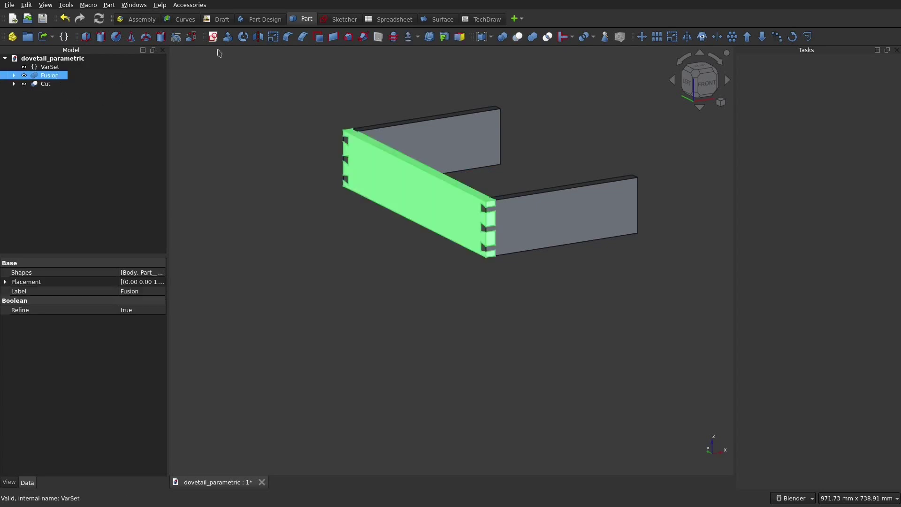
left_click(220, 19)
left_click(122, 37)
left_click(75, 139)
Move the Fusion002 clone 282 mm along X, snapping it to the free ends of the two padded boards.
left_click(63, 94)
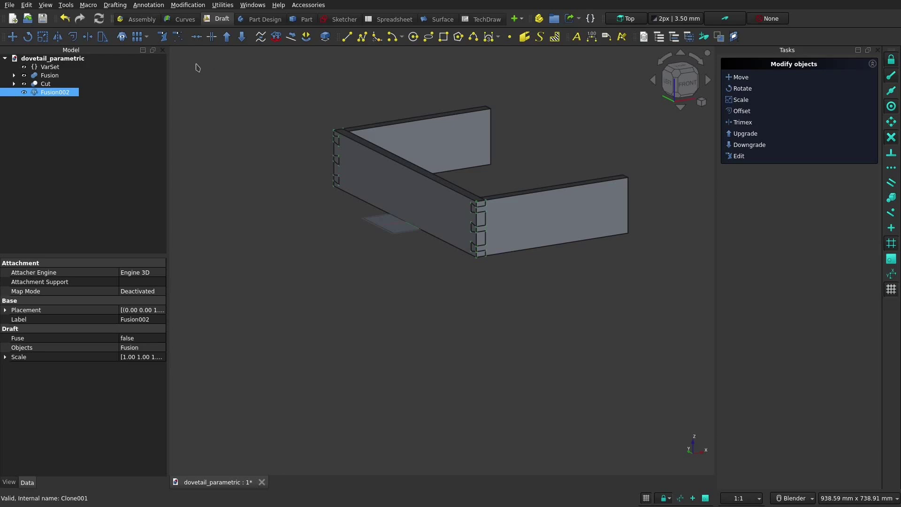
left_click(13, 38)
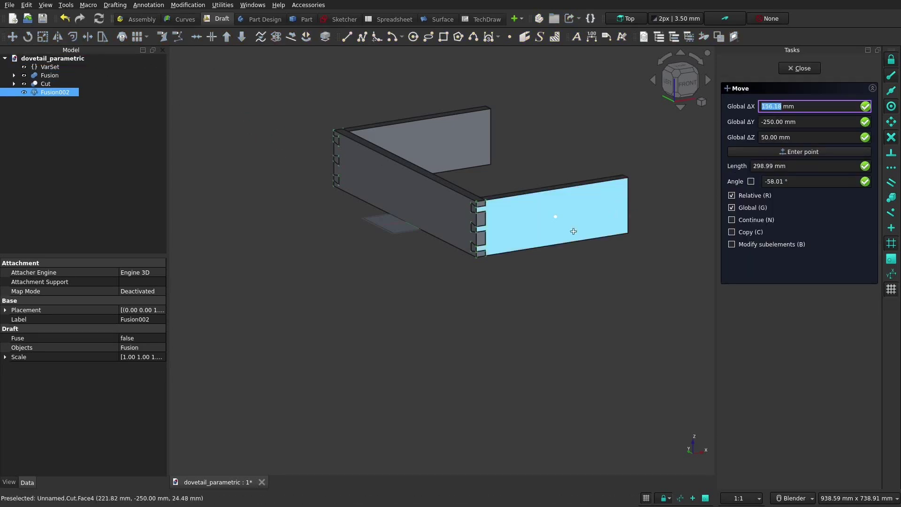
middle_click_drag(577, 229, 590, 258)
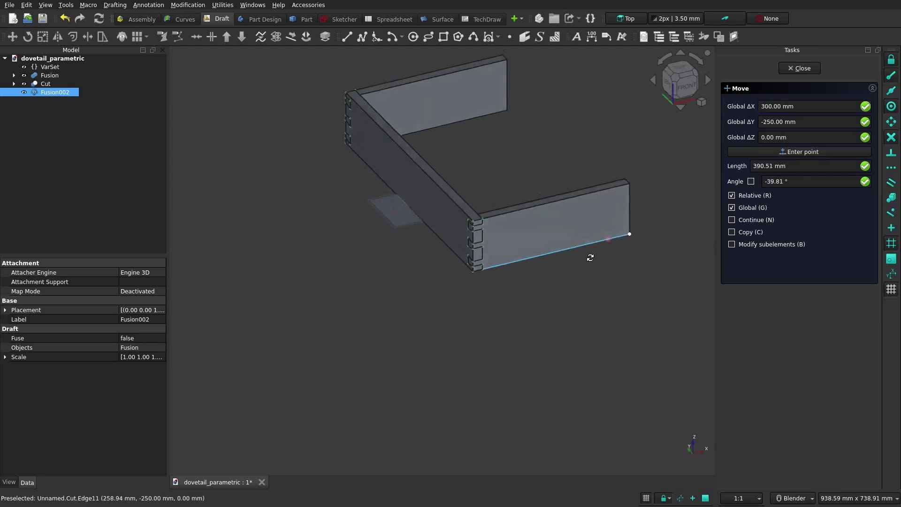
scroll(577, 263, "up", 2)
scroll(469, 284, "up", 2)
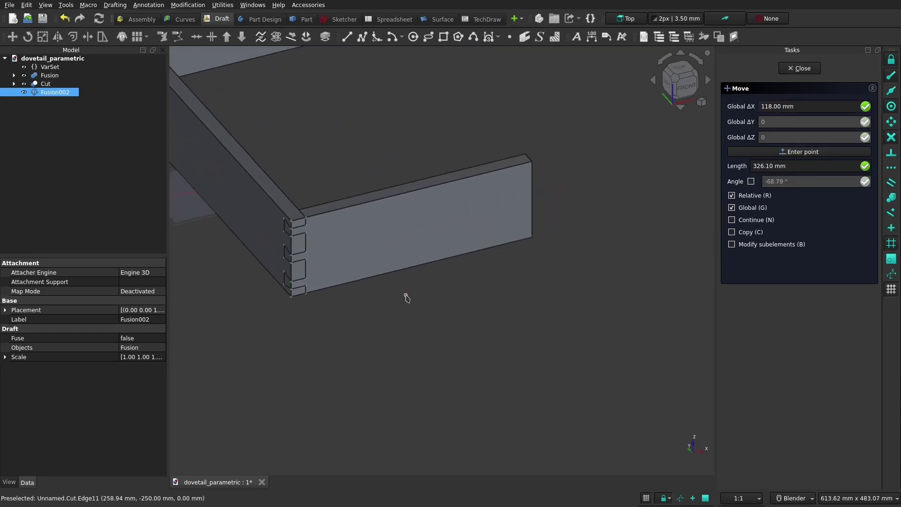
left_click(308, 295)
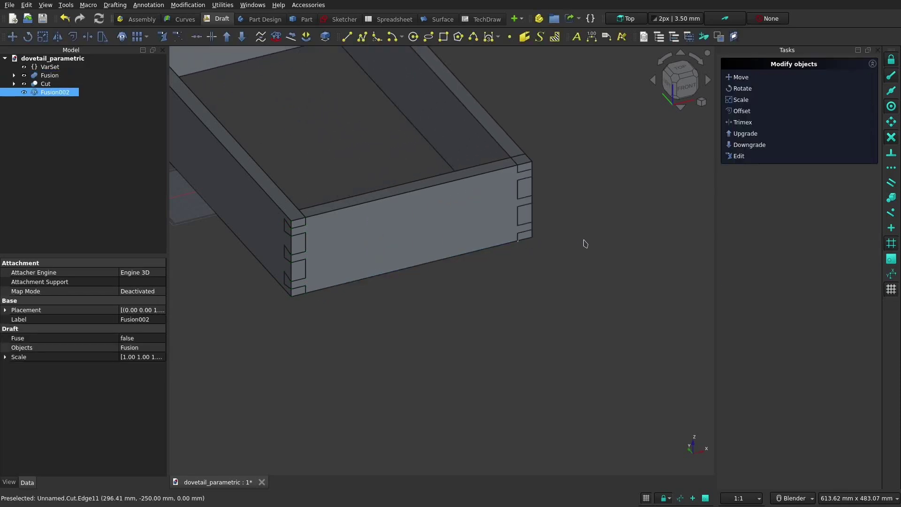
Set the X placement of Fusion002 to the expression VarSet.Base_Board_length_2-VarSet.Base_Board_thickness.
scroll(577, 230, "down", 3)
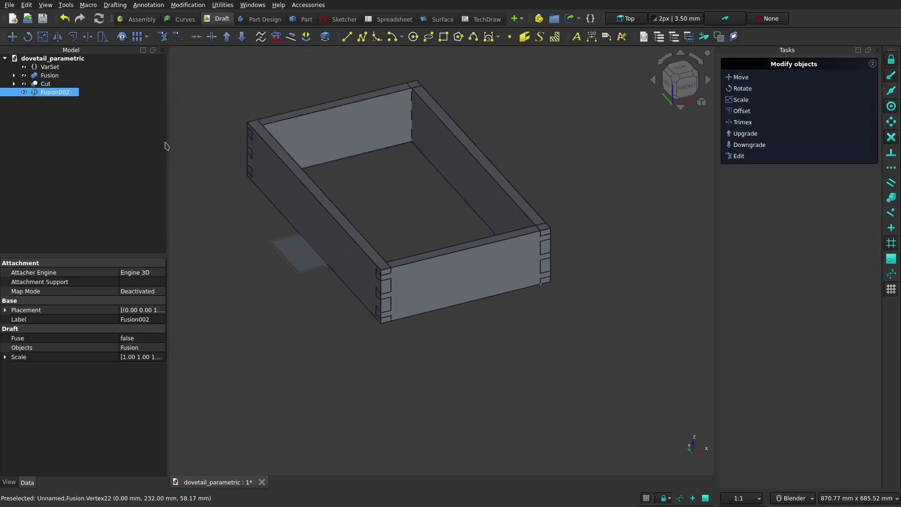
left_click(192, 132)
left_click(54, 92)
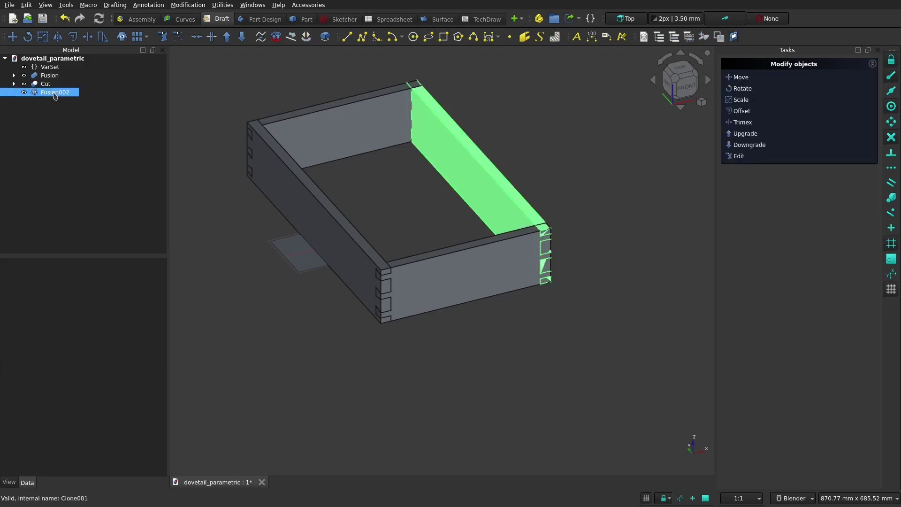
left_click_drag(166, 303, 354, 304)
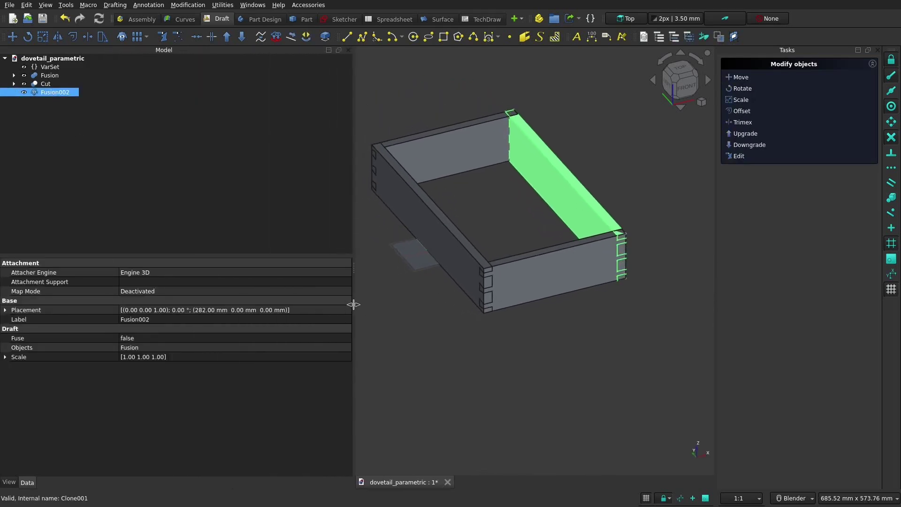
left_click(6, 310)
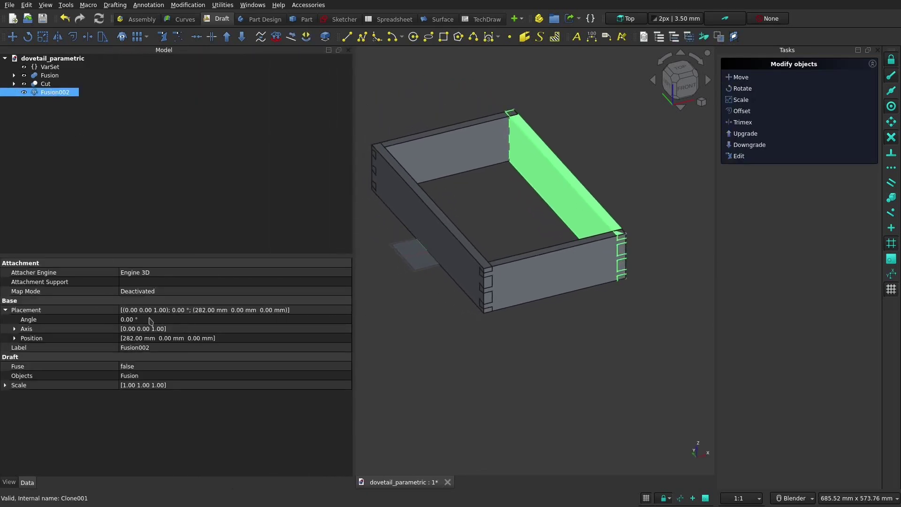
left_click(15, 339)
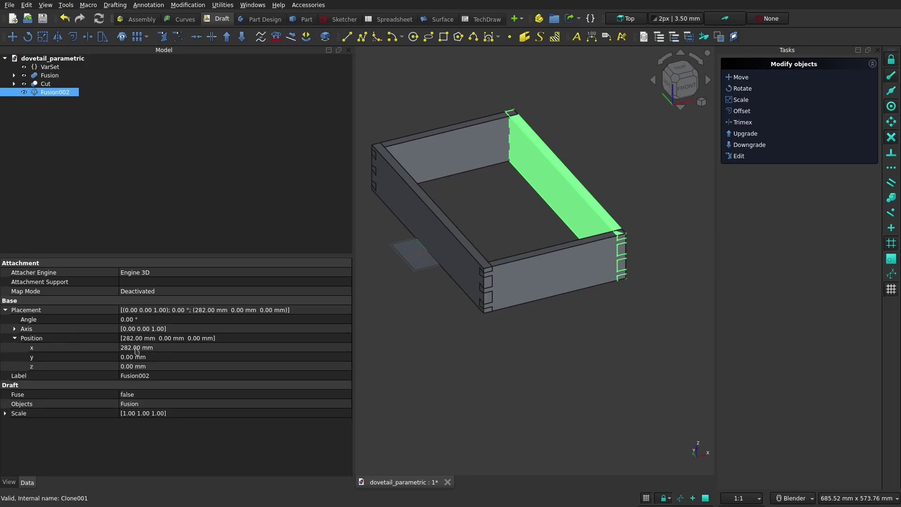
left_click(142, 350)
key("equal")
type("VarSet.Base_Board_l")
key("Down")
key("Down")
type("-VarSet.")
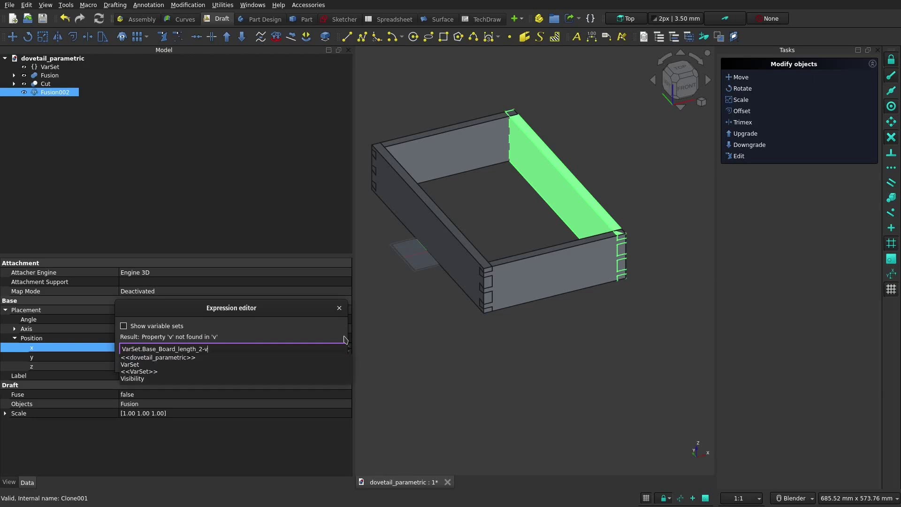
type("th")
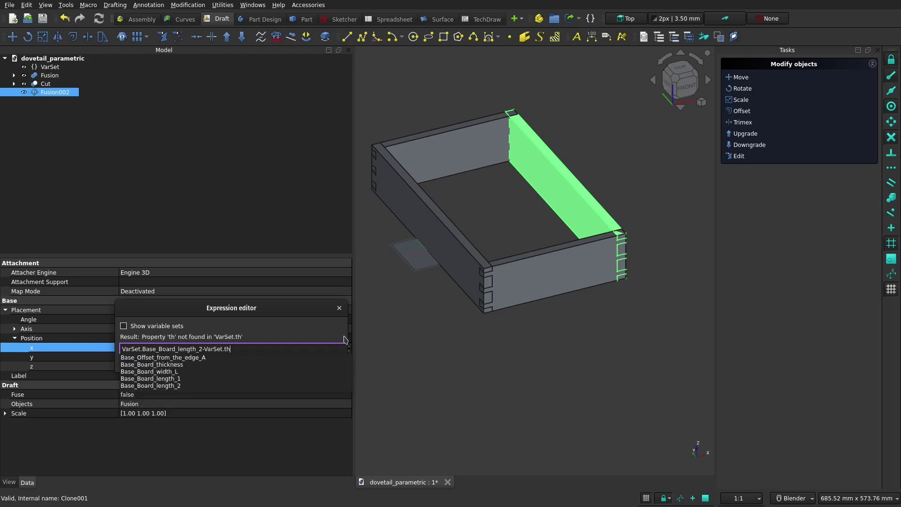
key("Down")
key("Down")
key("Return")
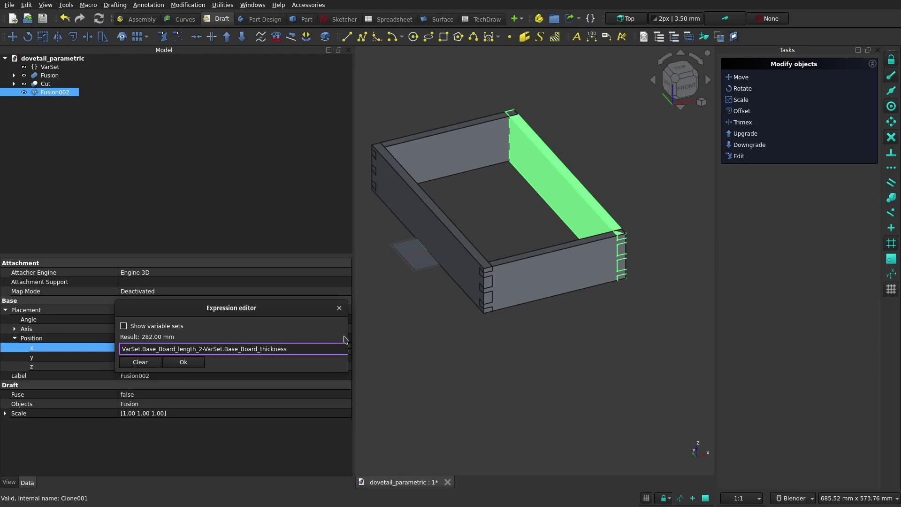
key("Return")
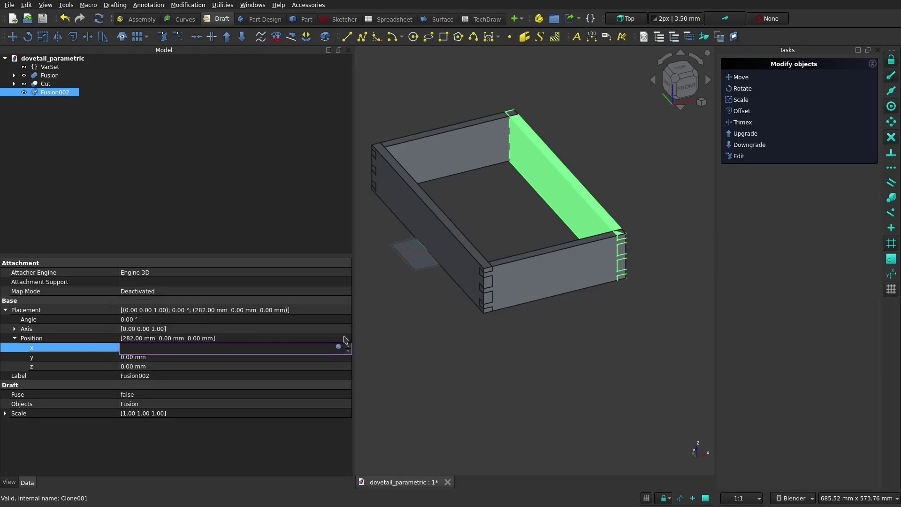
left_click(282, 338)
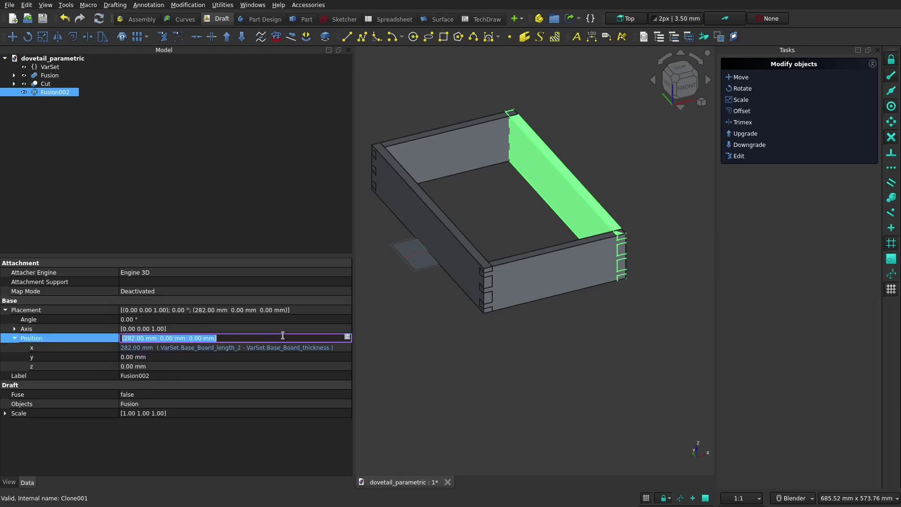
Copy the expression that drives the X placement of Fusion002.
left_click(315, 350)
left_click(338, 348)
key("ctrl+c")
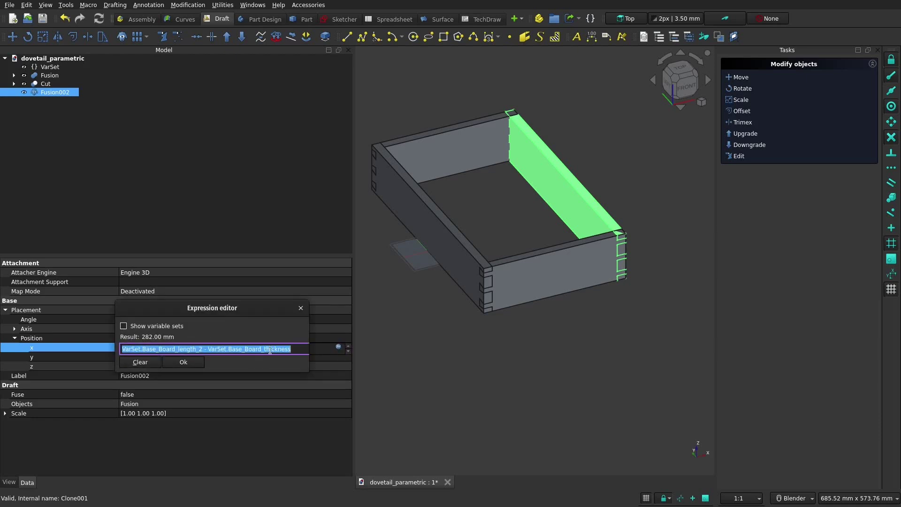
Close the X placement expression of Fusion002 and create a Draft clone of that board.
left_click(183, 362)
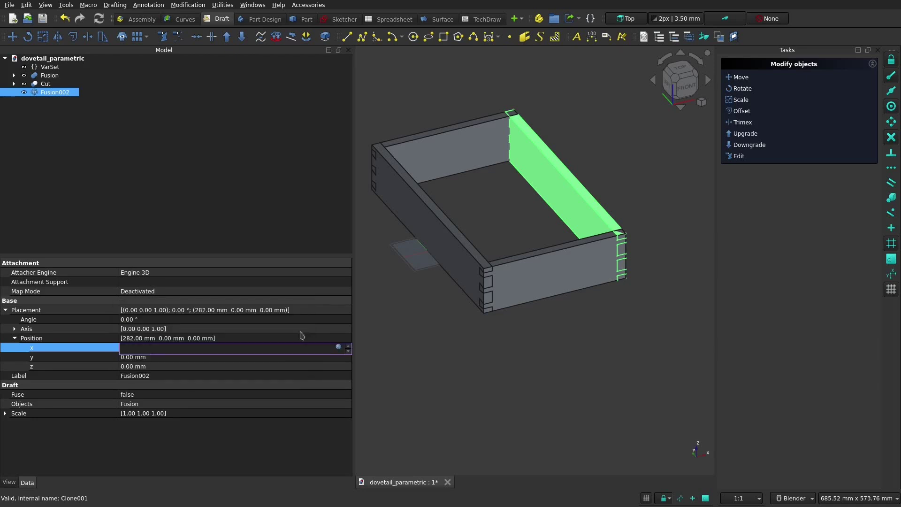
left_click(260, 197)
left_click(64, 93)
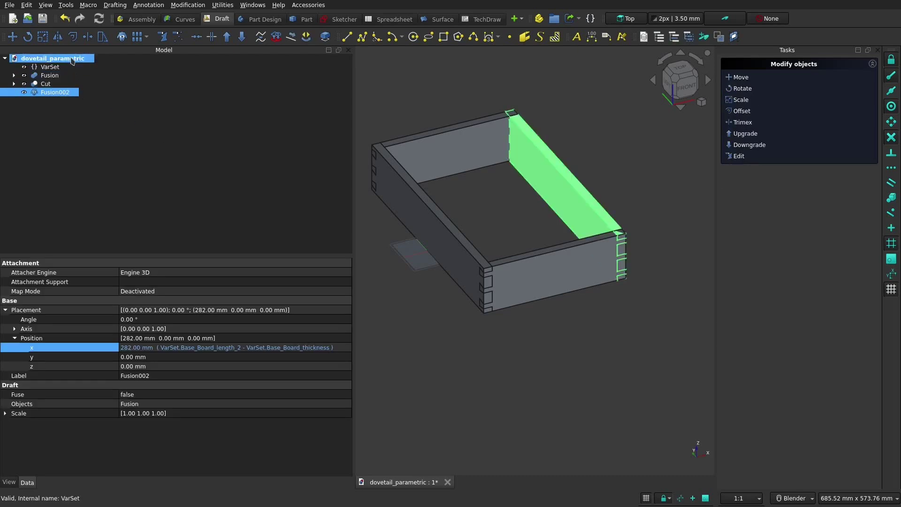
left_click(121, 38)
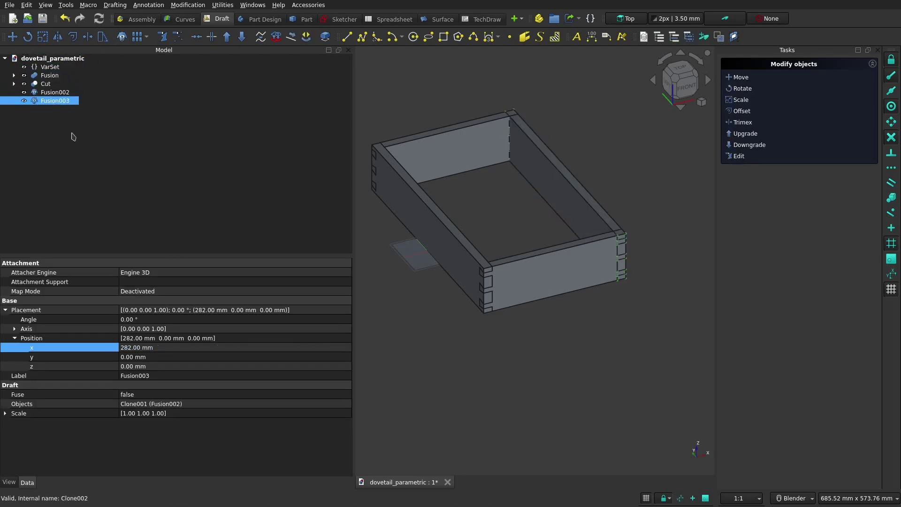
Set the X placement of the Fusion003 clone to the copied expression VarSet.Base_Board_length_2 - VarSet.Base_Board_thickness.
left_click(146, 347)
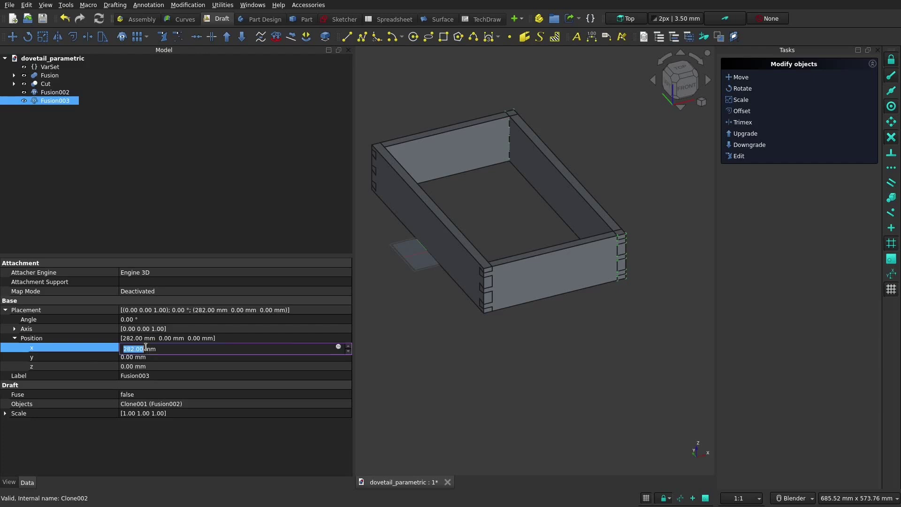
left_click(338, 346)
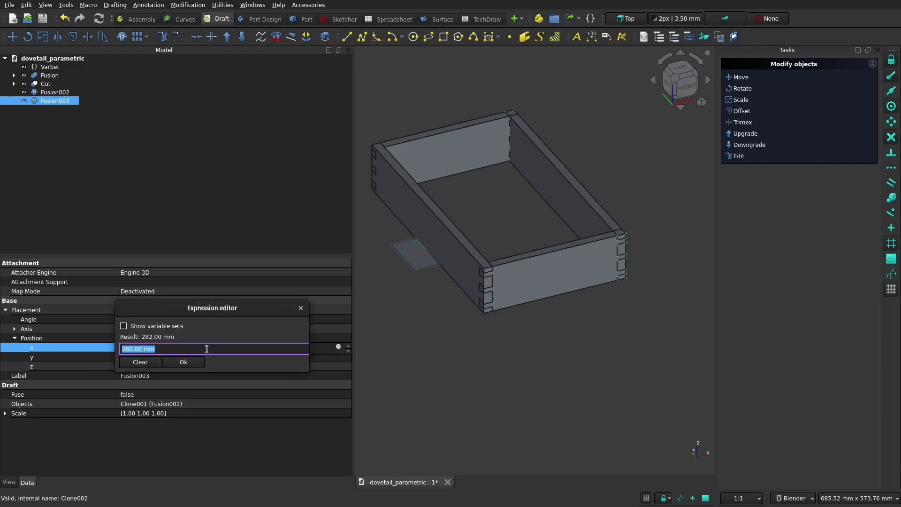
key("ctrl+v")
left_click(199, 365)
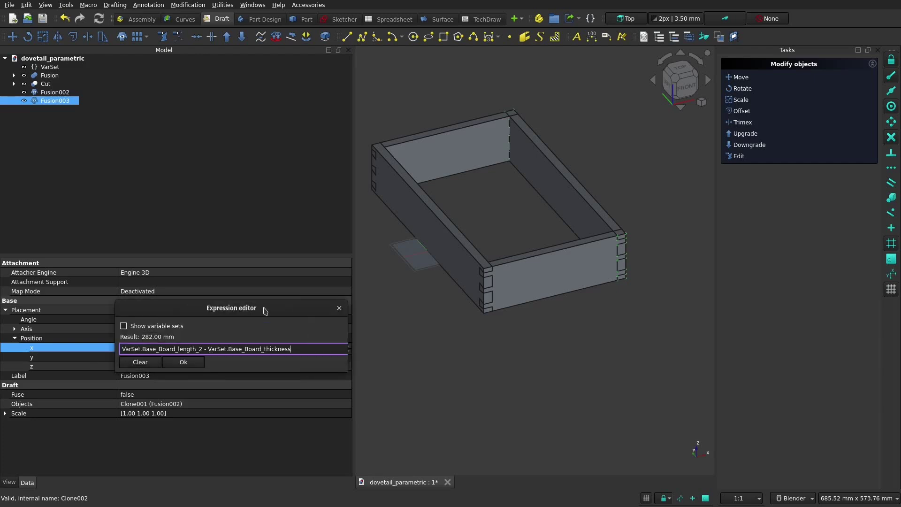
left_click(187, 365)
left_click(166, 194)
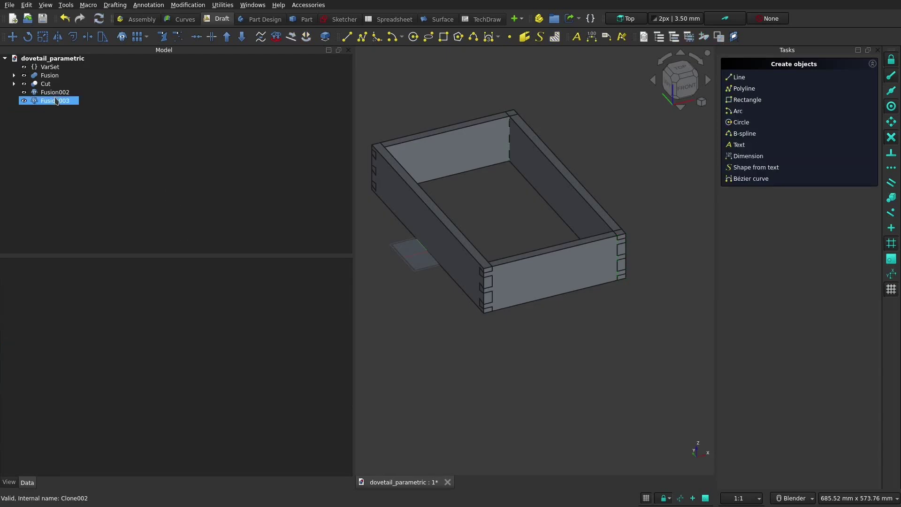
Subtract the Fusion003 clone from the Cut object with a Part Boolean cut to form the joints at the opposite end.
left_click(48, 86)
left_click(54, 93, "ctrl")
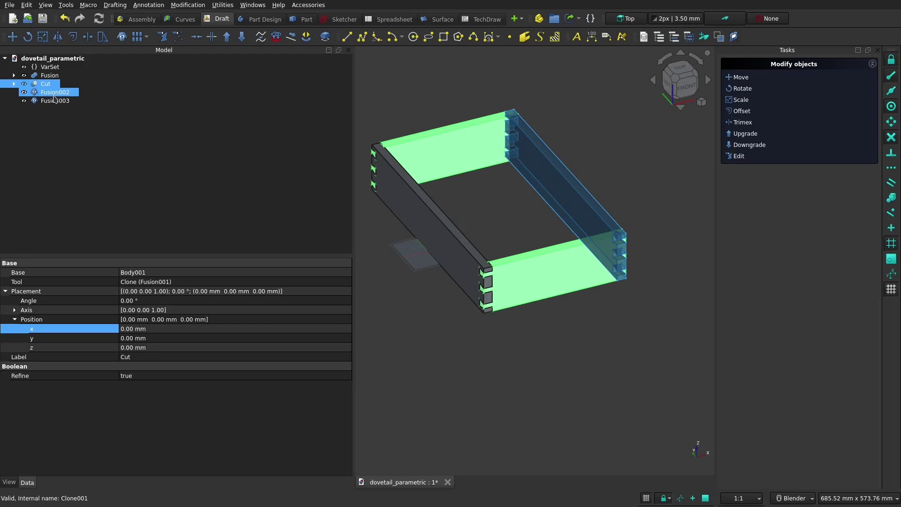
left_click(54, 101, "ctrl")
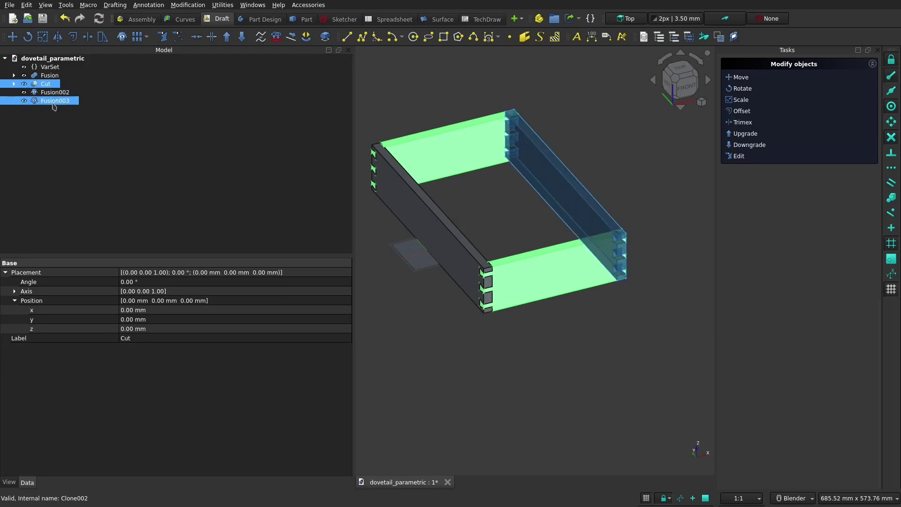
left_click(302, 19)
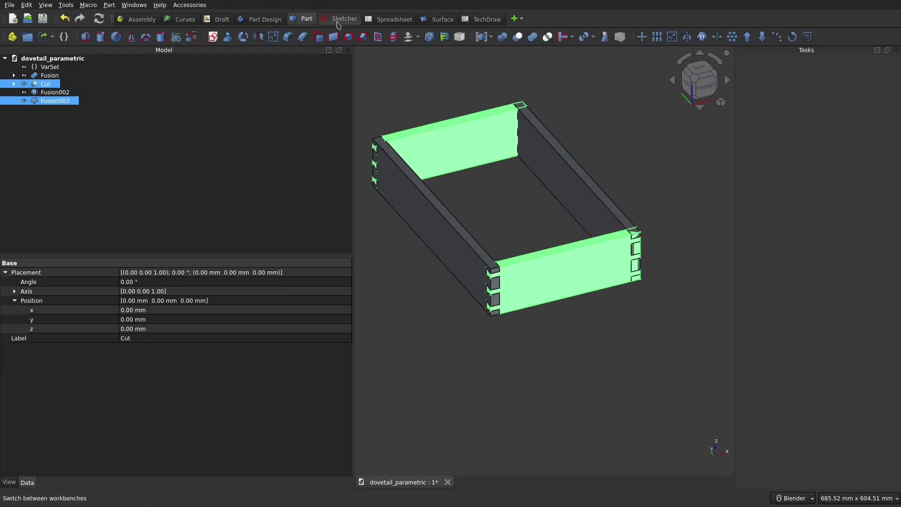
left_click(518, 38)
left_click(251, 142)
middle_click_drag(491, 185, 542, 188)
middle_click_drag(541, 188, 532, 210)
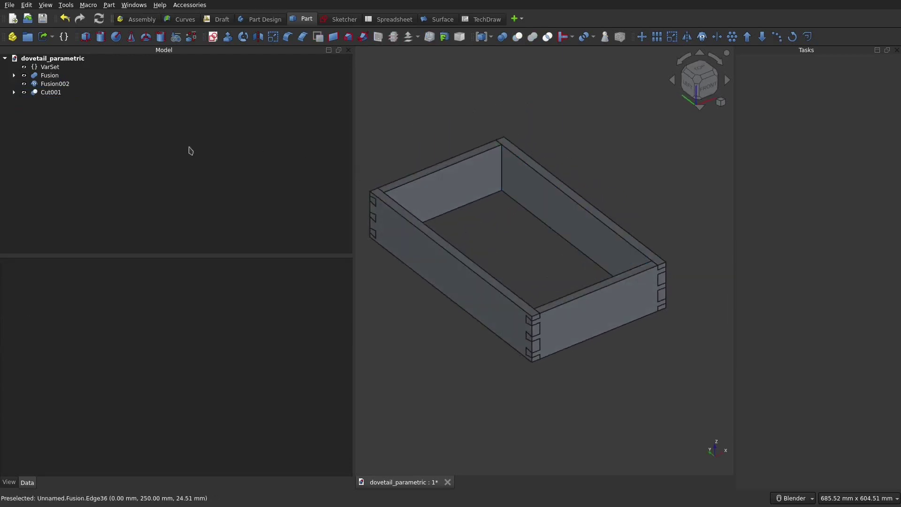
In the VarSet, set Board_length_2 to 500 mm and Board_width_L to 300 mm.
left_click(49, 67)
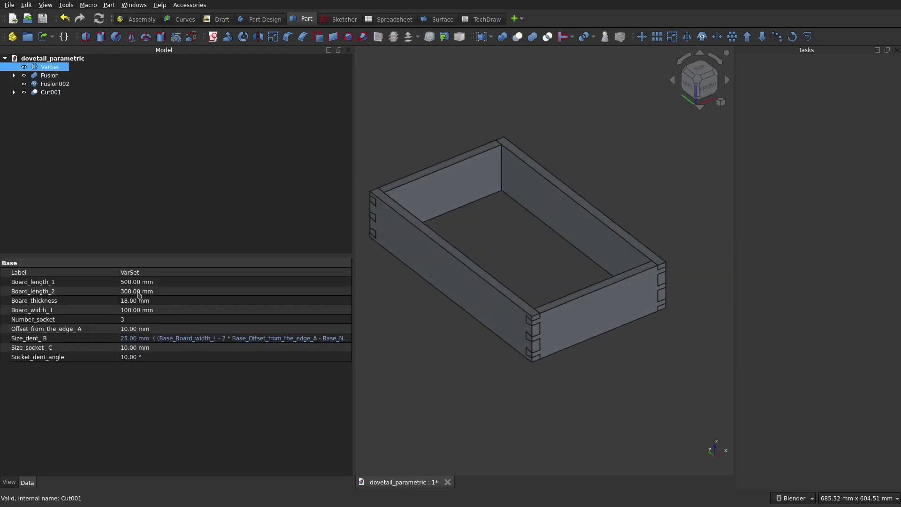
left_click(139, 291)
type("500")
key("Return")
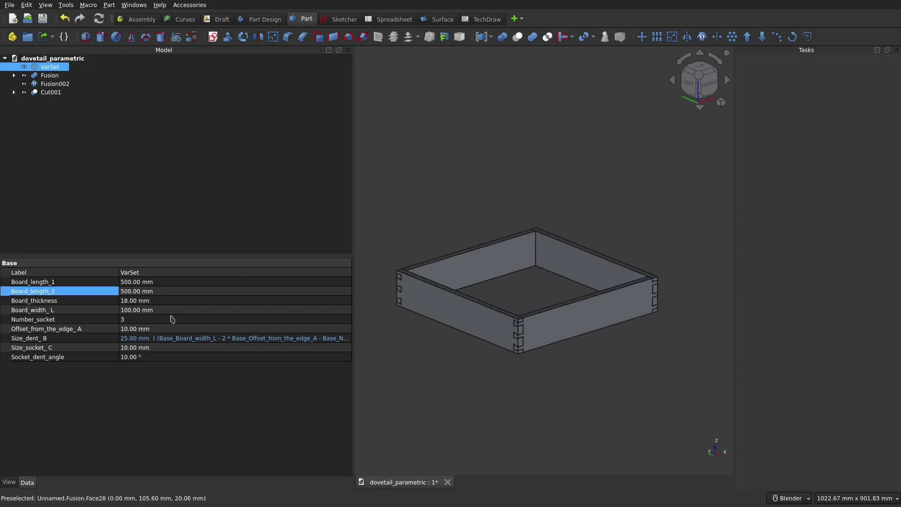
left_click(141, 310)
type("300")
key("Return")
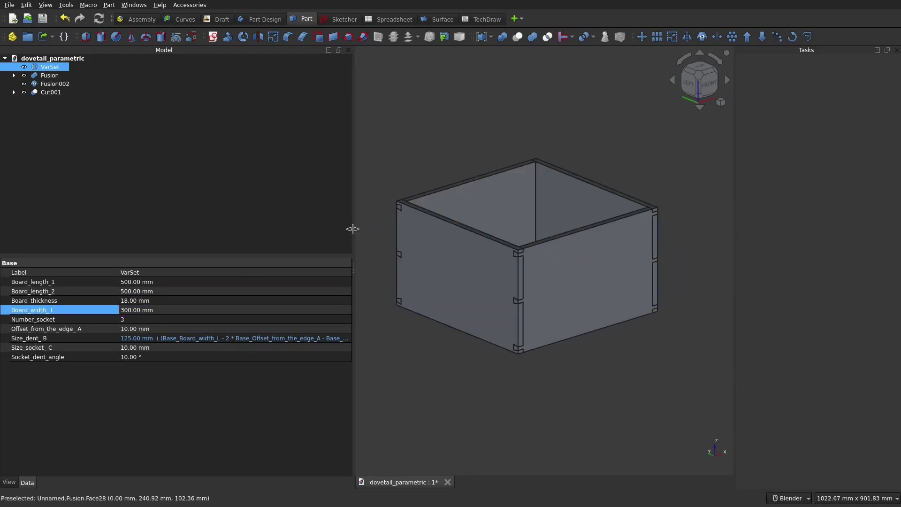
Try a Number_socket value of 10 in the VarSet, and settle on 8.
left_click_drag(352, 229, 167, 245)
left_click(138, 319)
type("10")
key("Return")
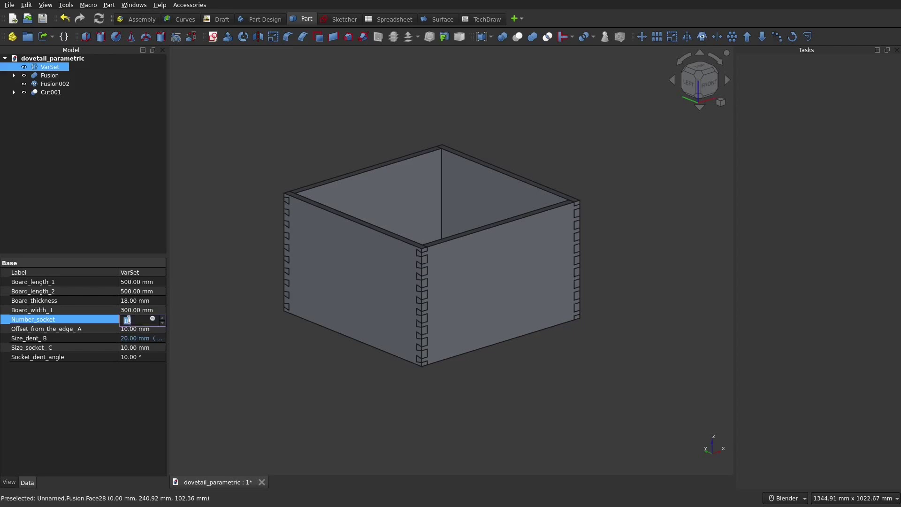
type("8")
key("Return")
scroll(441, 259, "up", 3)
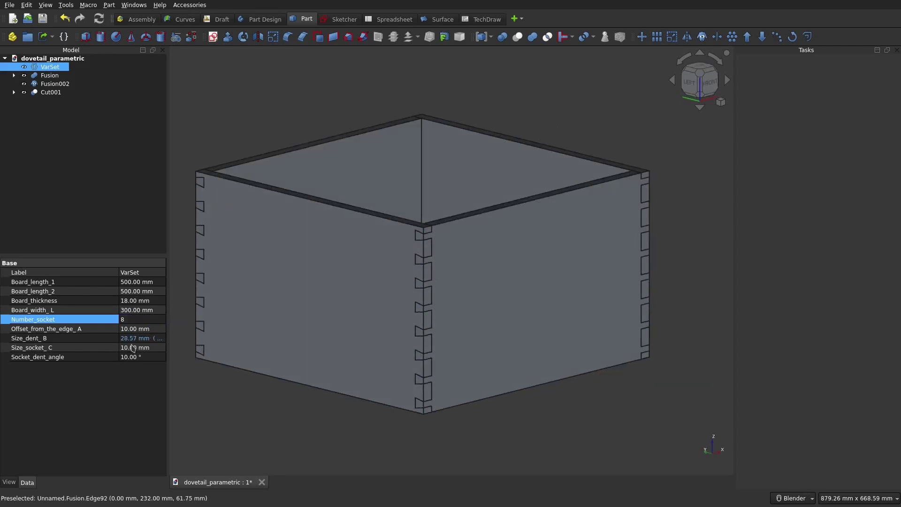
Set Socket_dent_angle in the VarSet to 0° to test straight joints.
left_click(150, 357)
type("0")
key("Return")
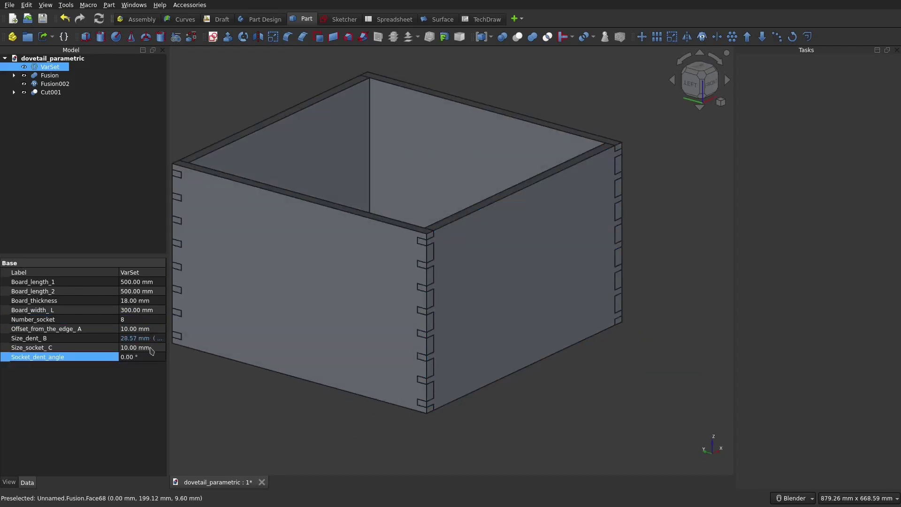
Set Offset_from_the_edge_A to 20 mm and Size_socket_C to 15 mm in the VarSet.
left_click(136, 328)
type("20")
key("Return")
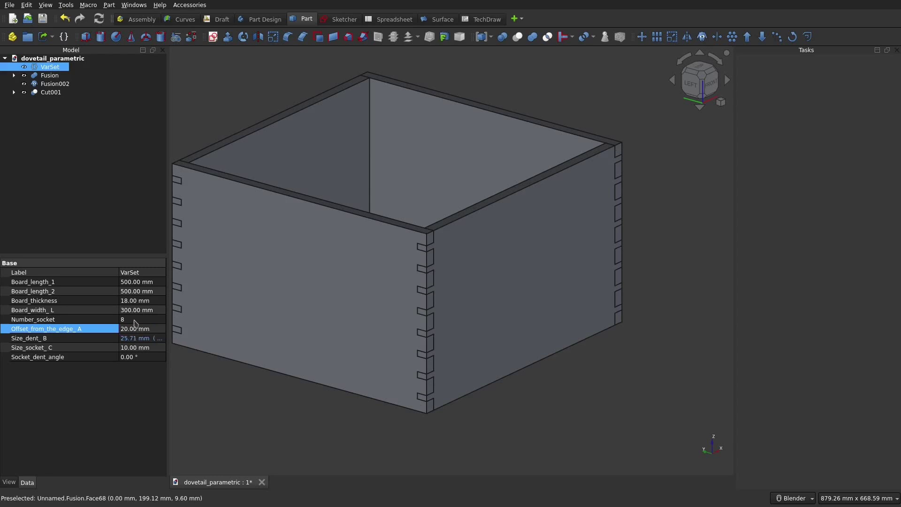
left_click(147, 330)
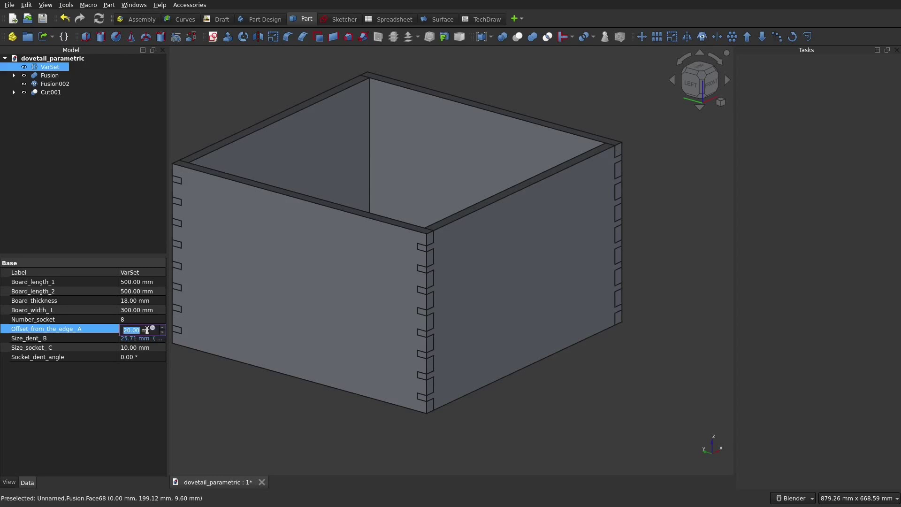
left_click(147, 348)
type("15")
key("Return")
Set Socket_dent_angle in the VarSet to 15° and view the dovetails at the box corner.
left_click(137, 357)
type("15")
key("Return")
middle_click_drag(454, 287, 476, 265)
Open the Number_socket value of the VarSet for editing.
left_click(134, 320)
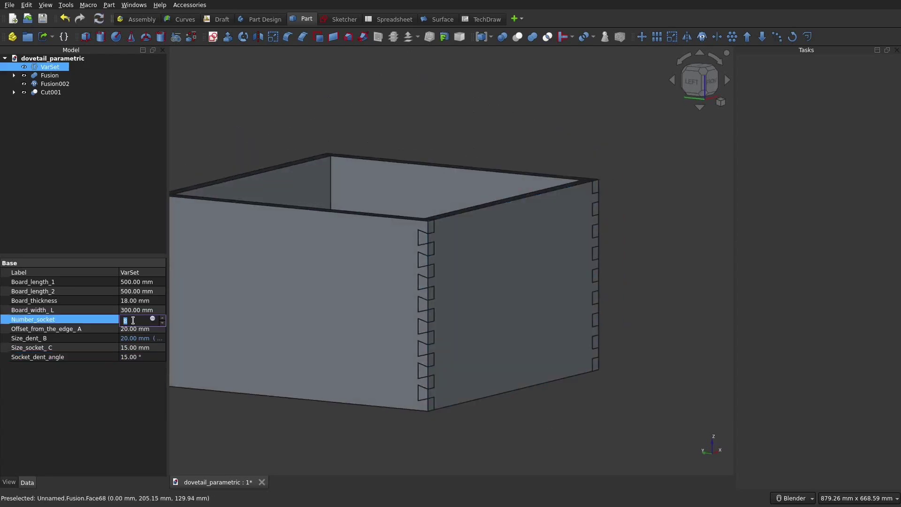